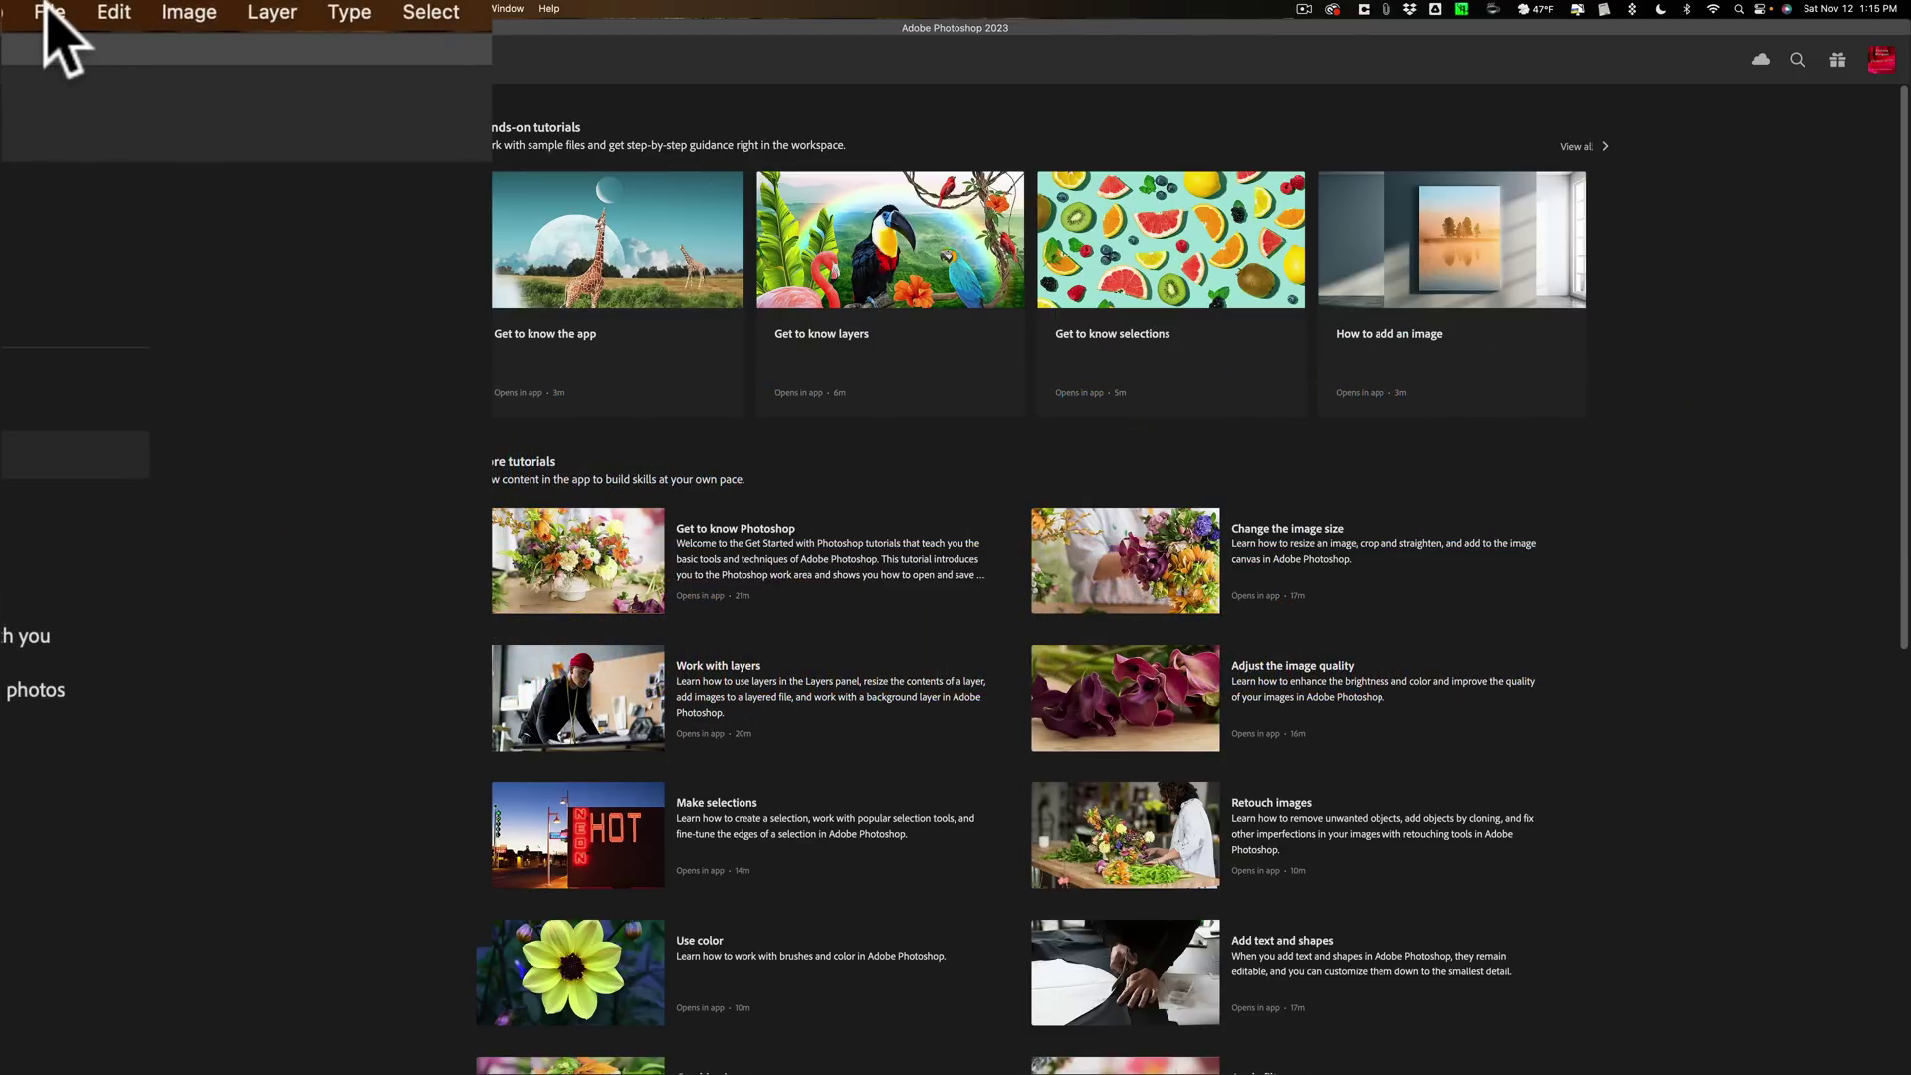
Open all three .dng photos from the Desktop into Camera Raw via File > Open
left_click(47, 14)
left_click(65, 79)
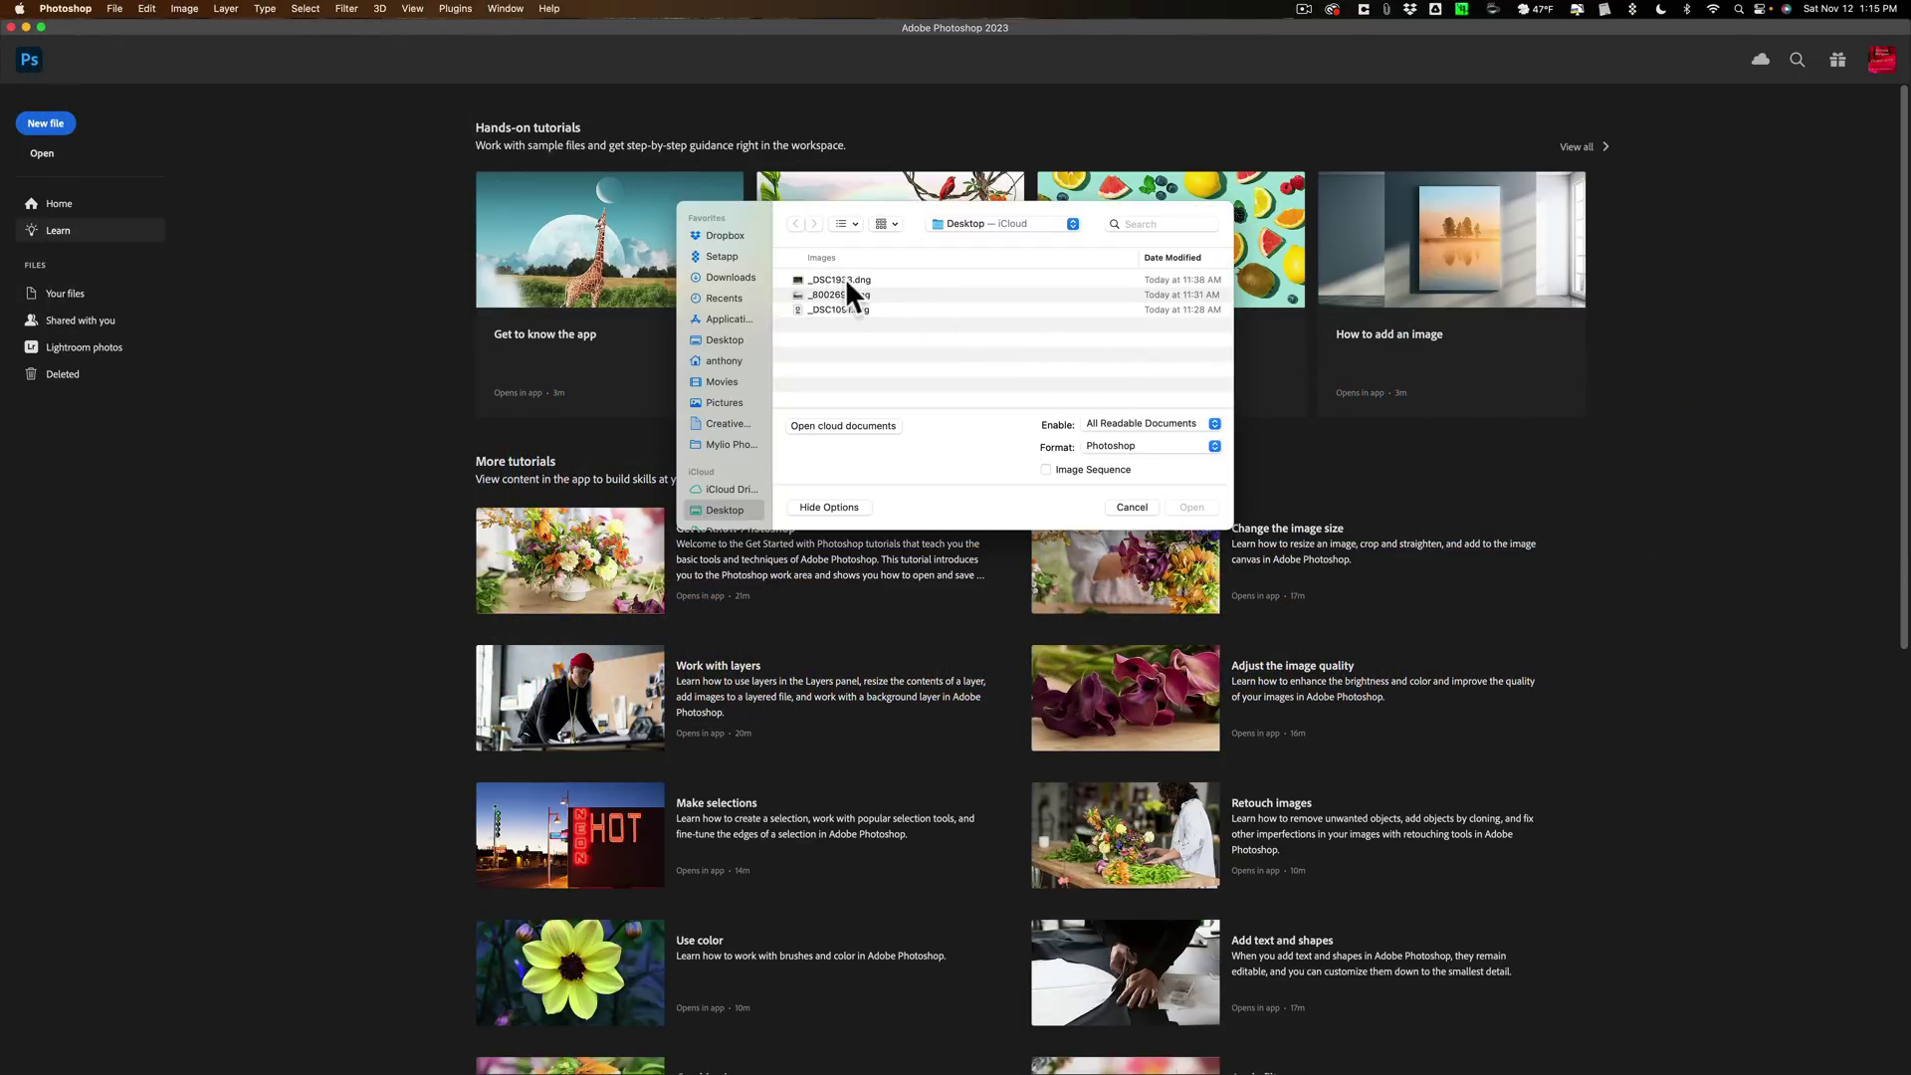
left_click(845, 278)
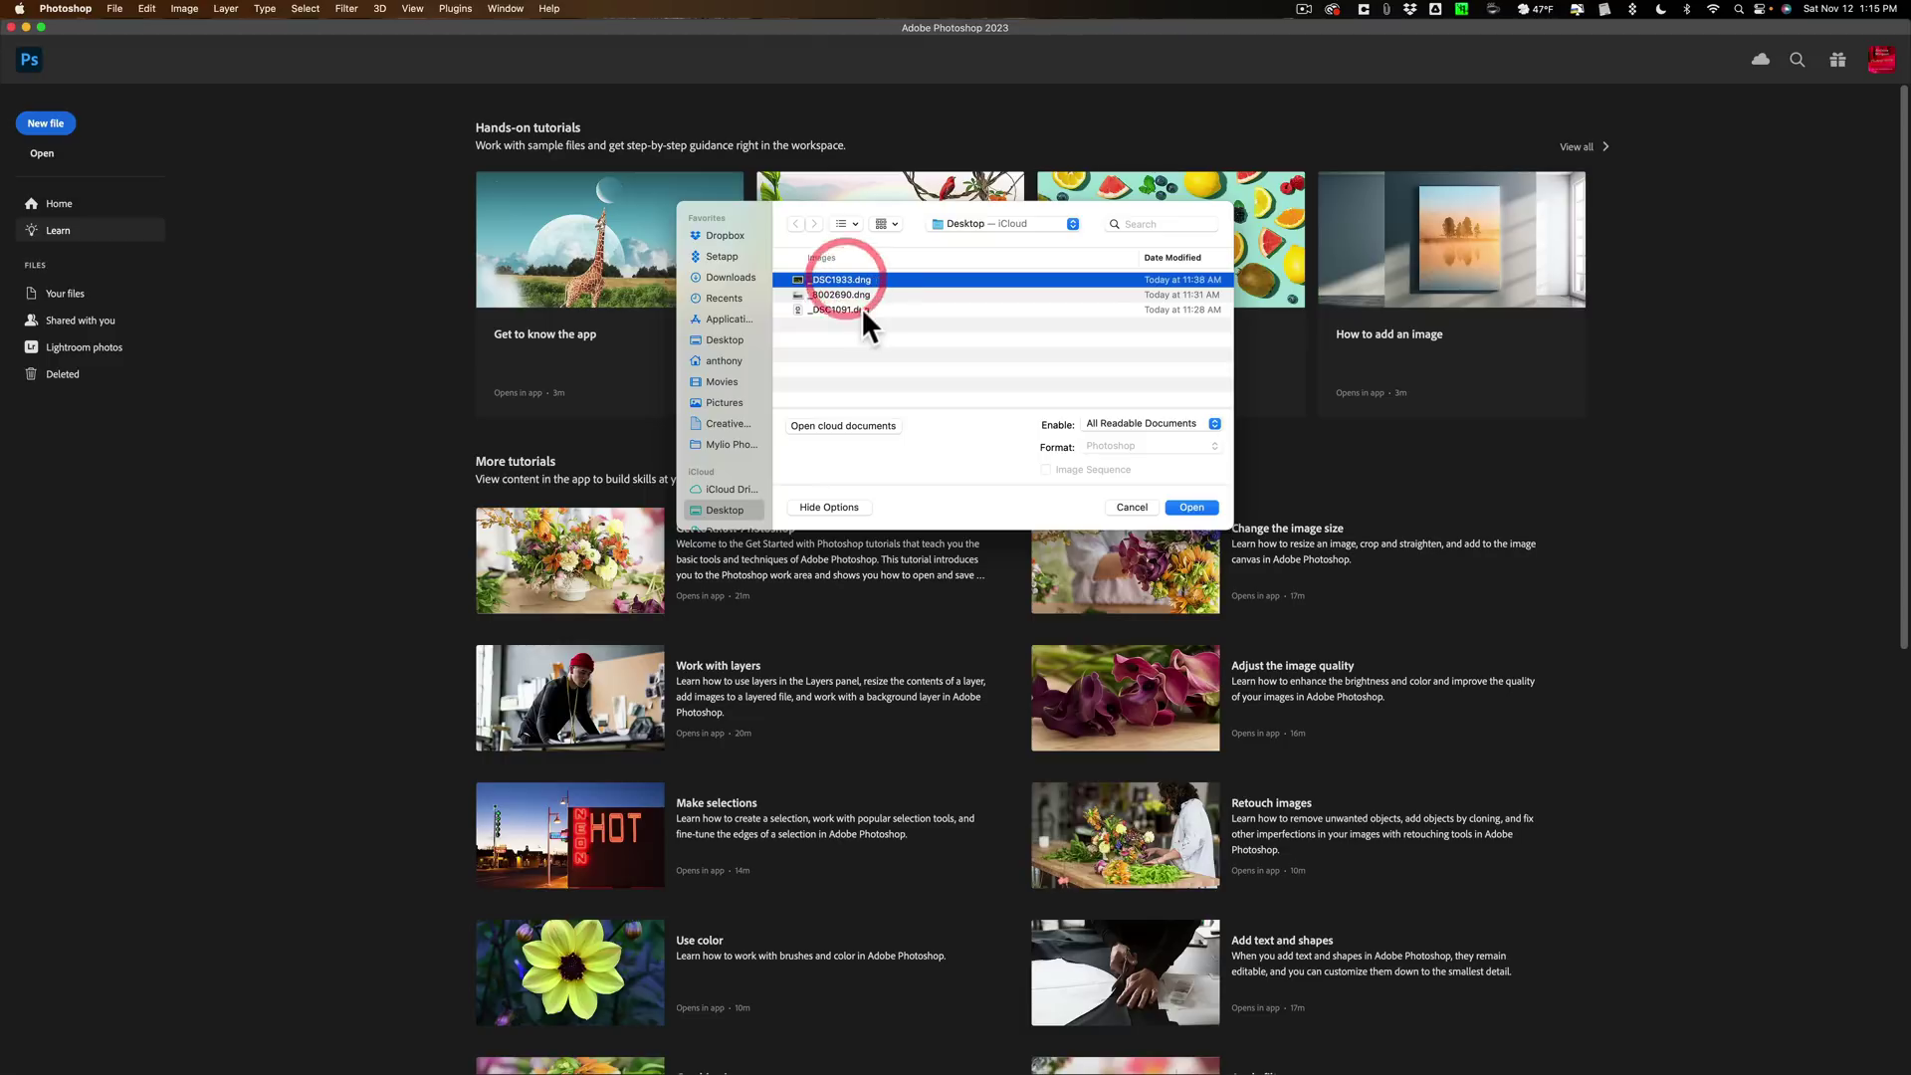
left_click(862, 307, "shift")
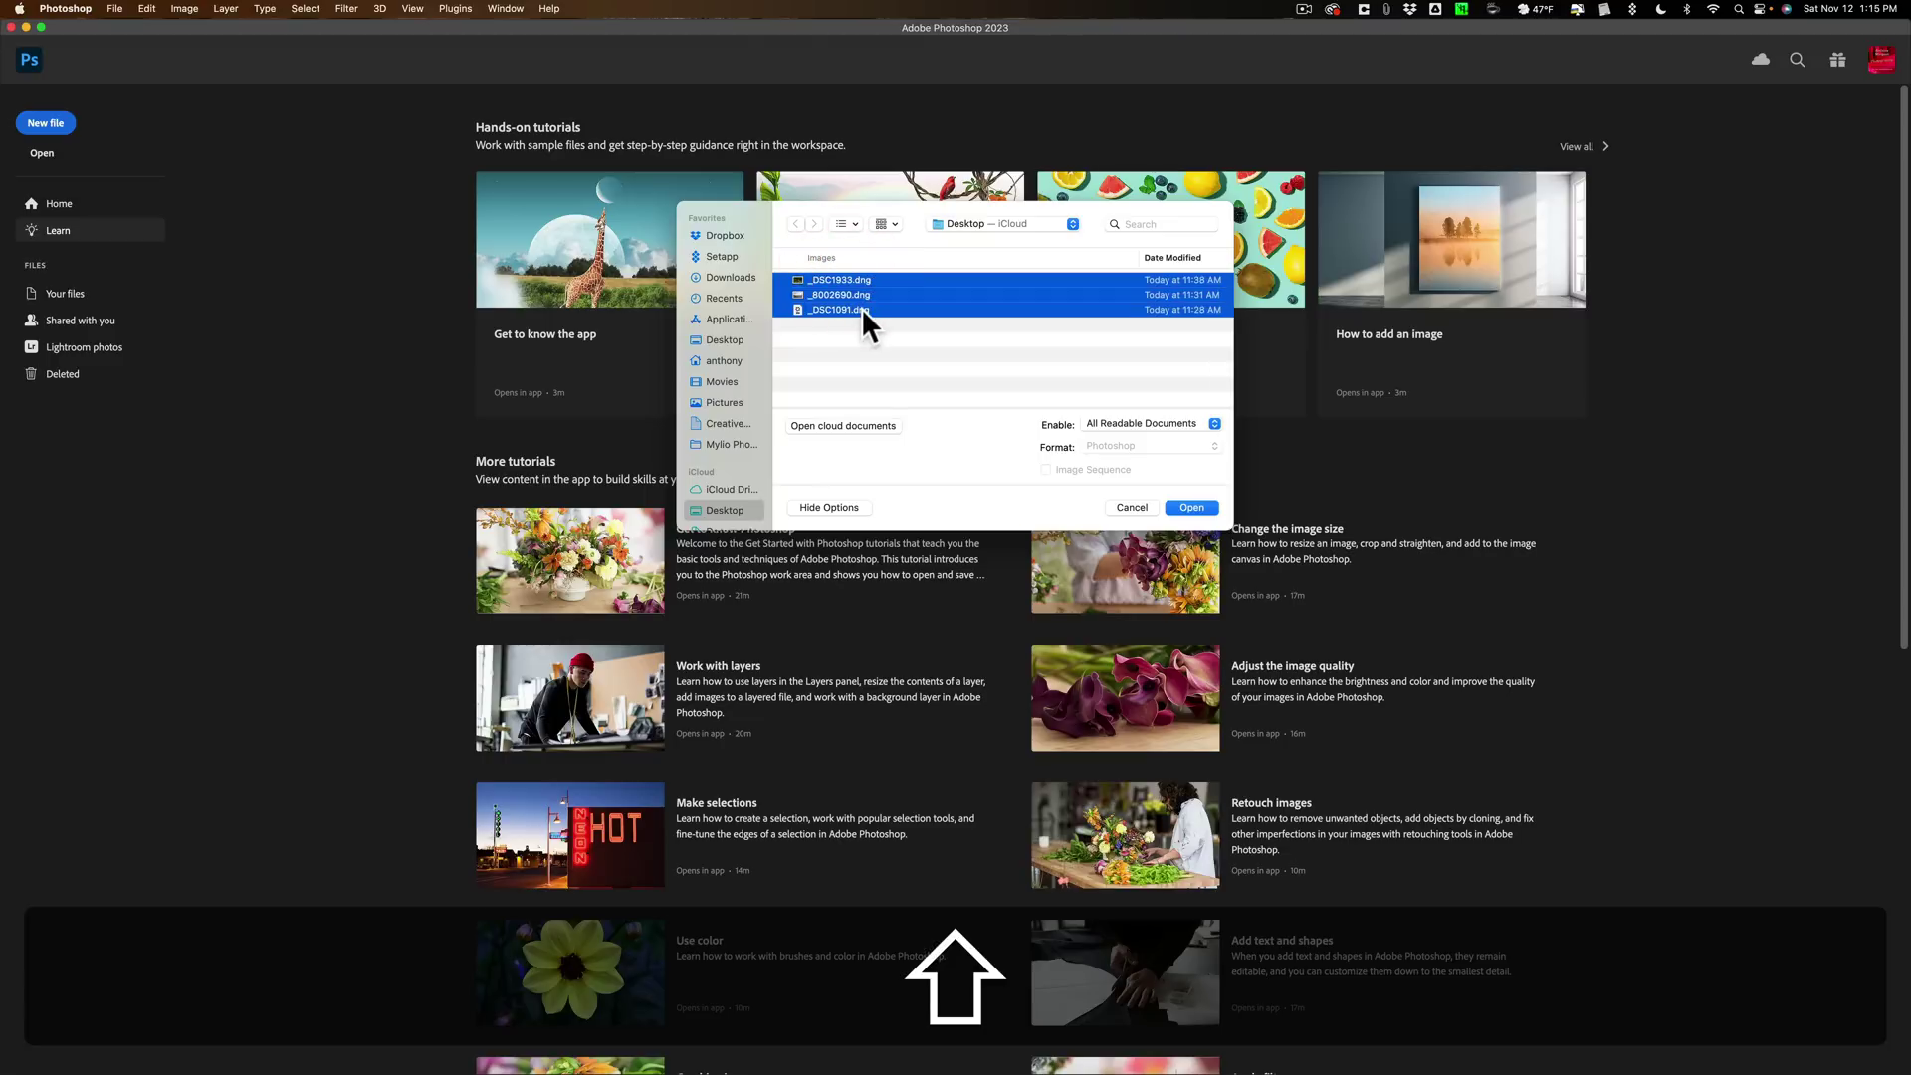
left_click(1190, 507)
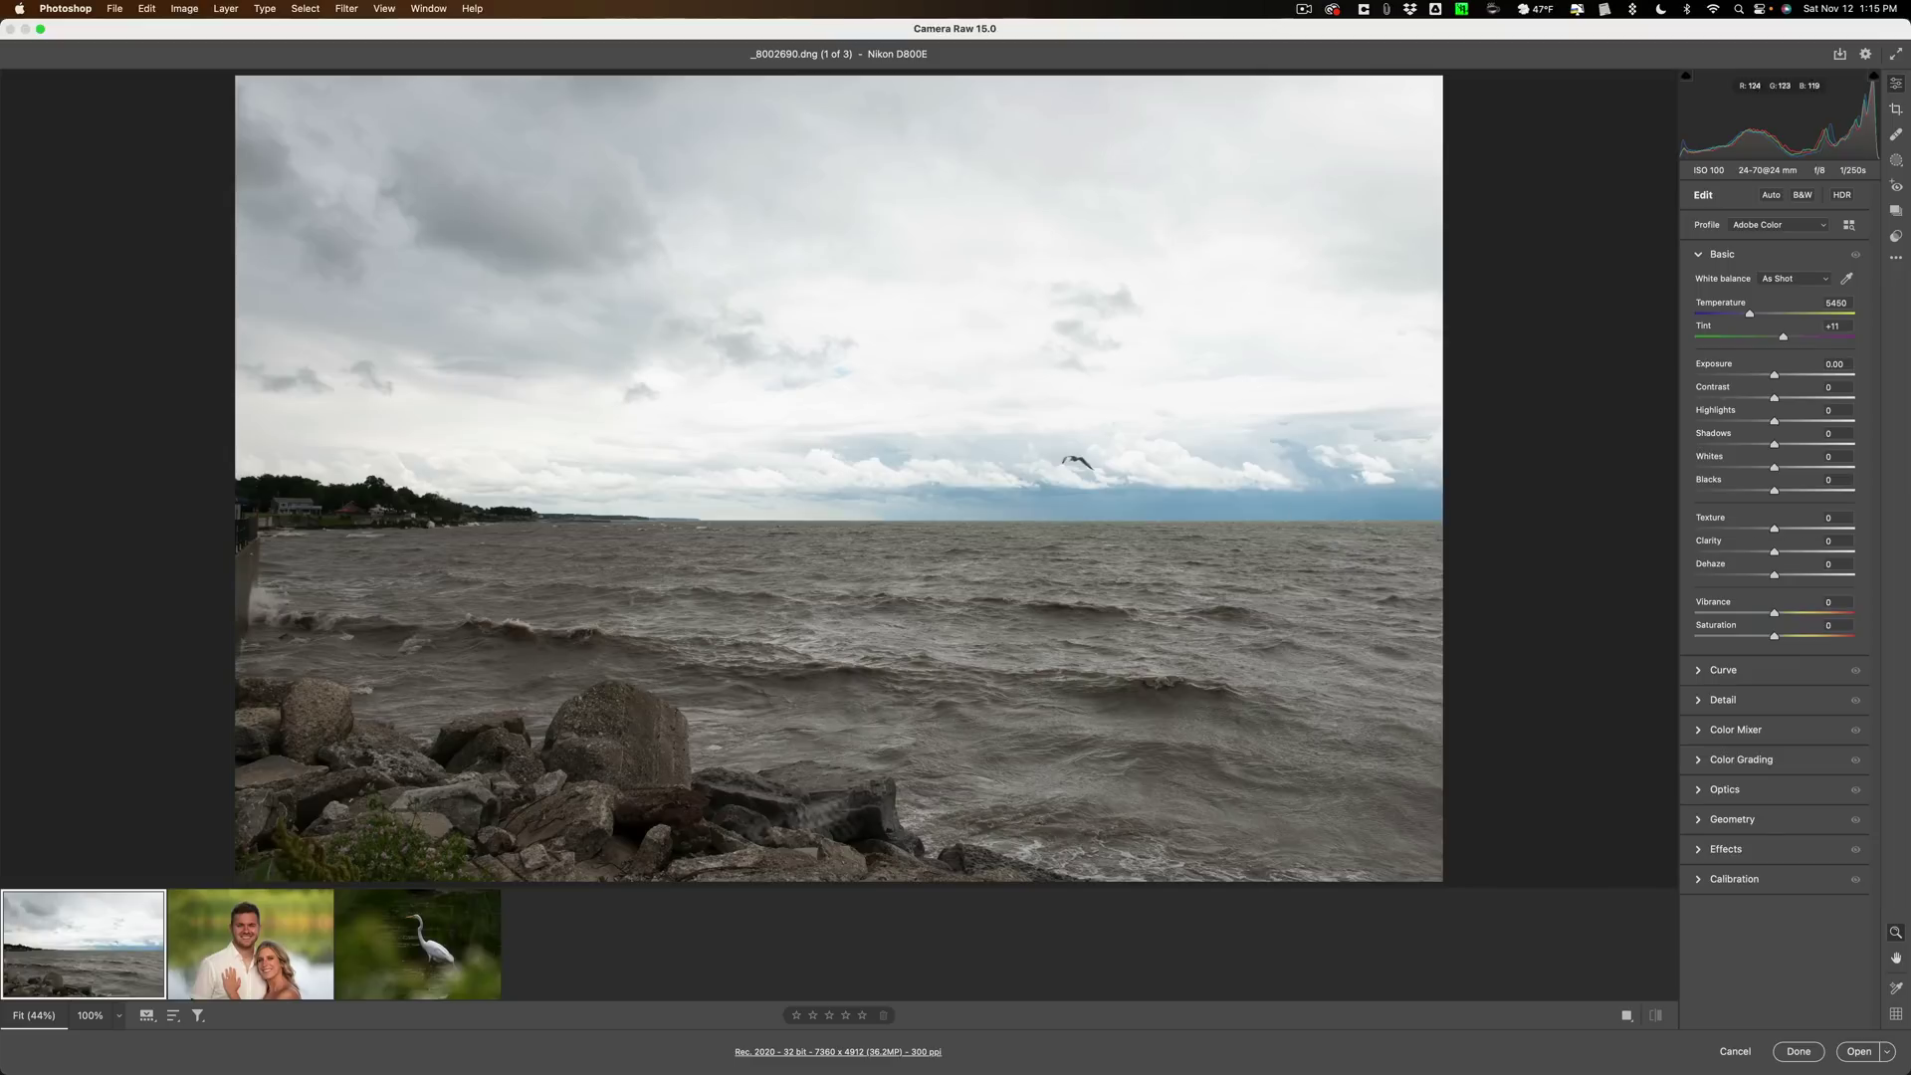
left_click(218, 924)
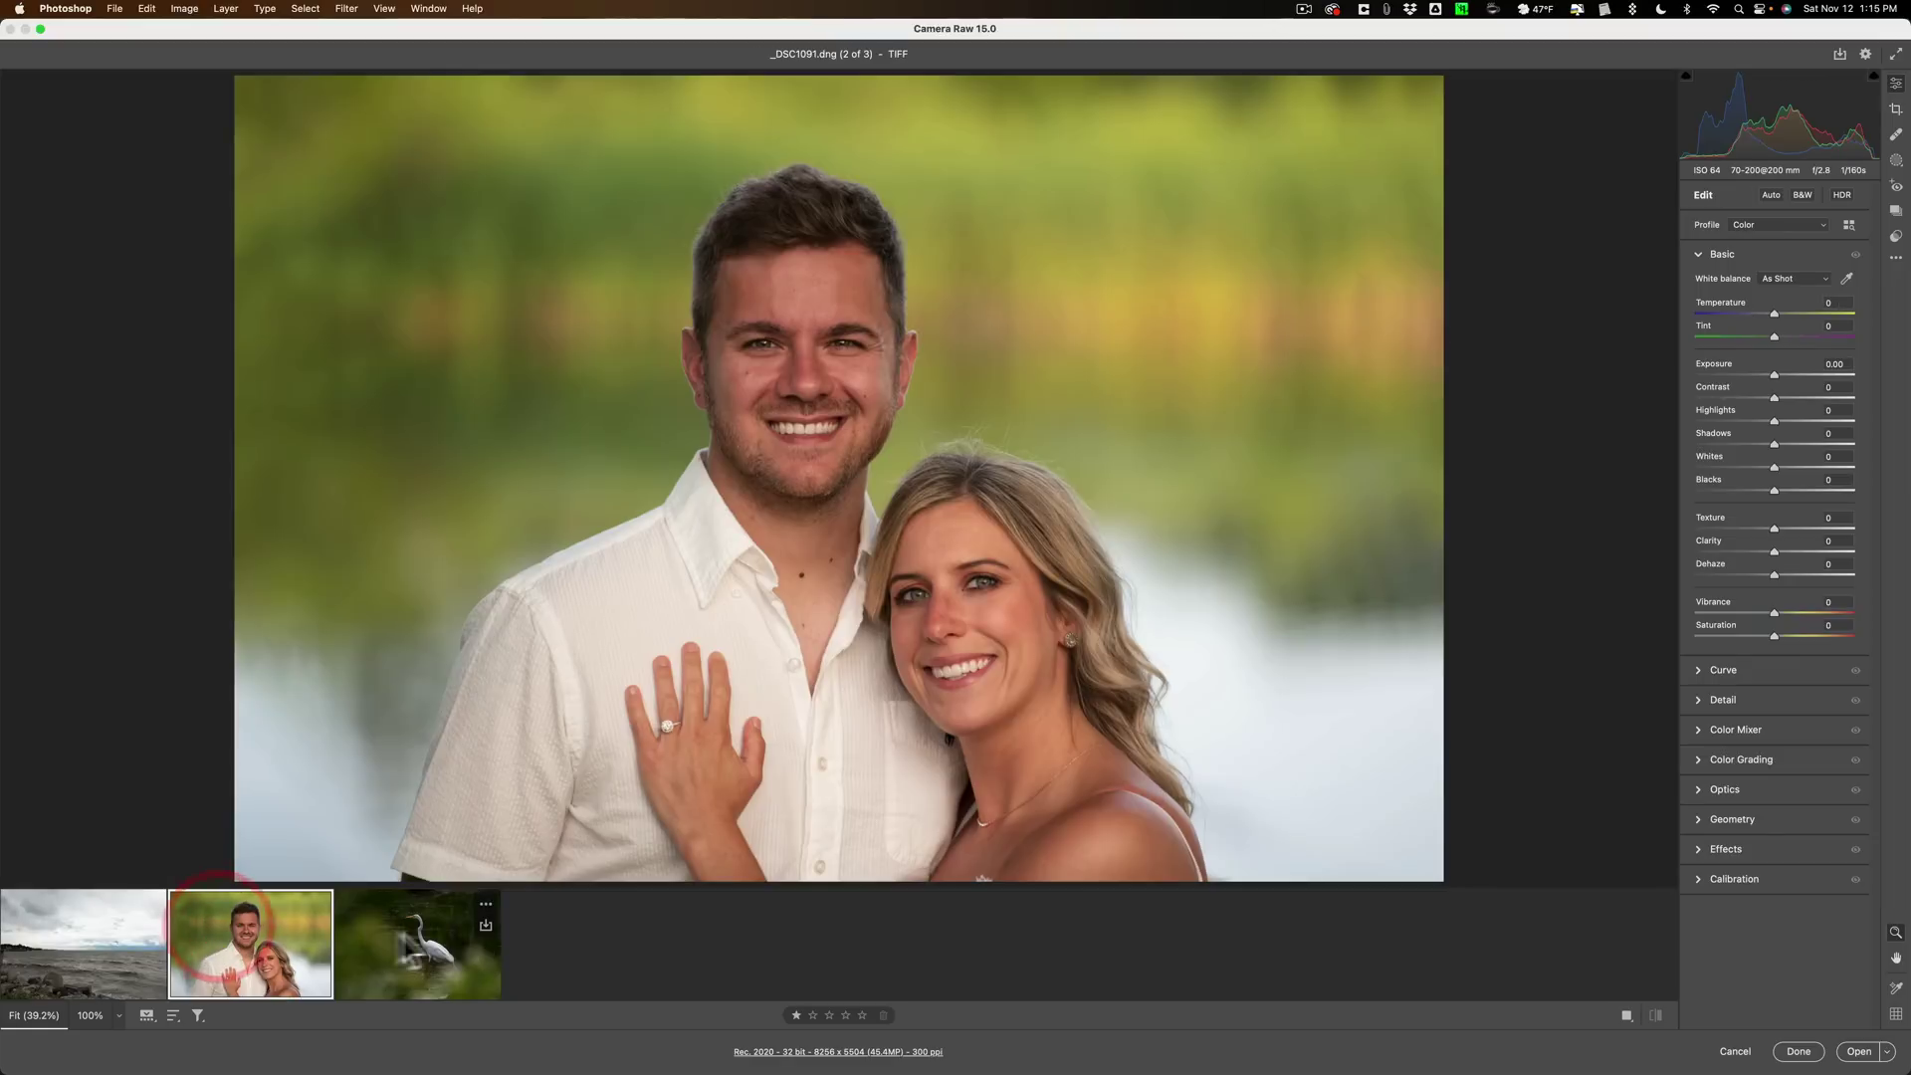
left_click(415, 933)
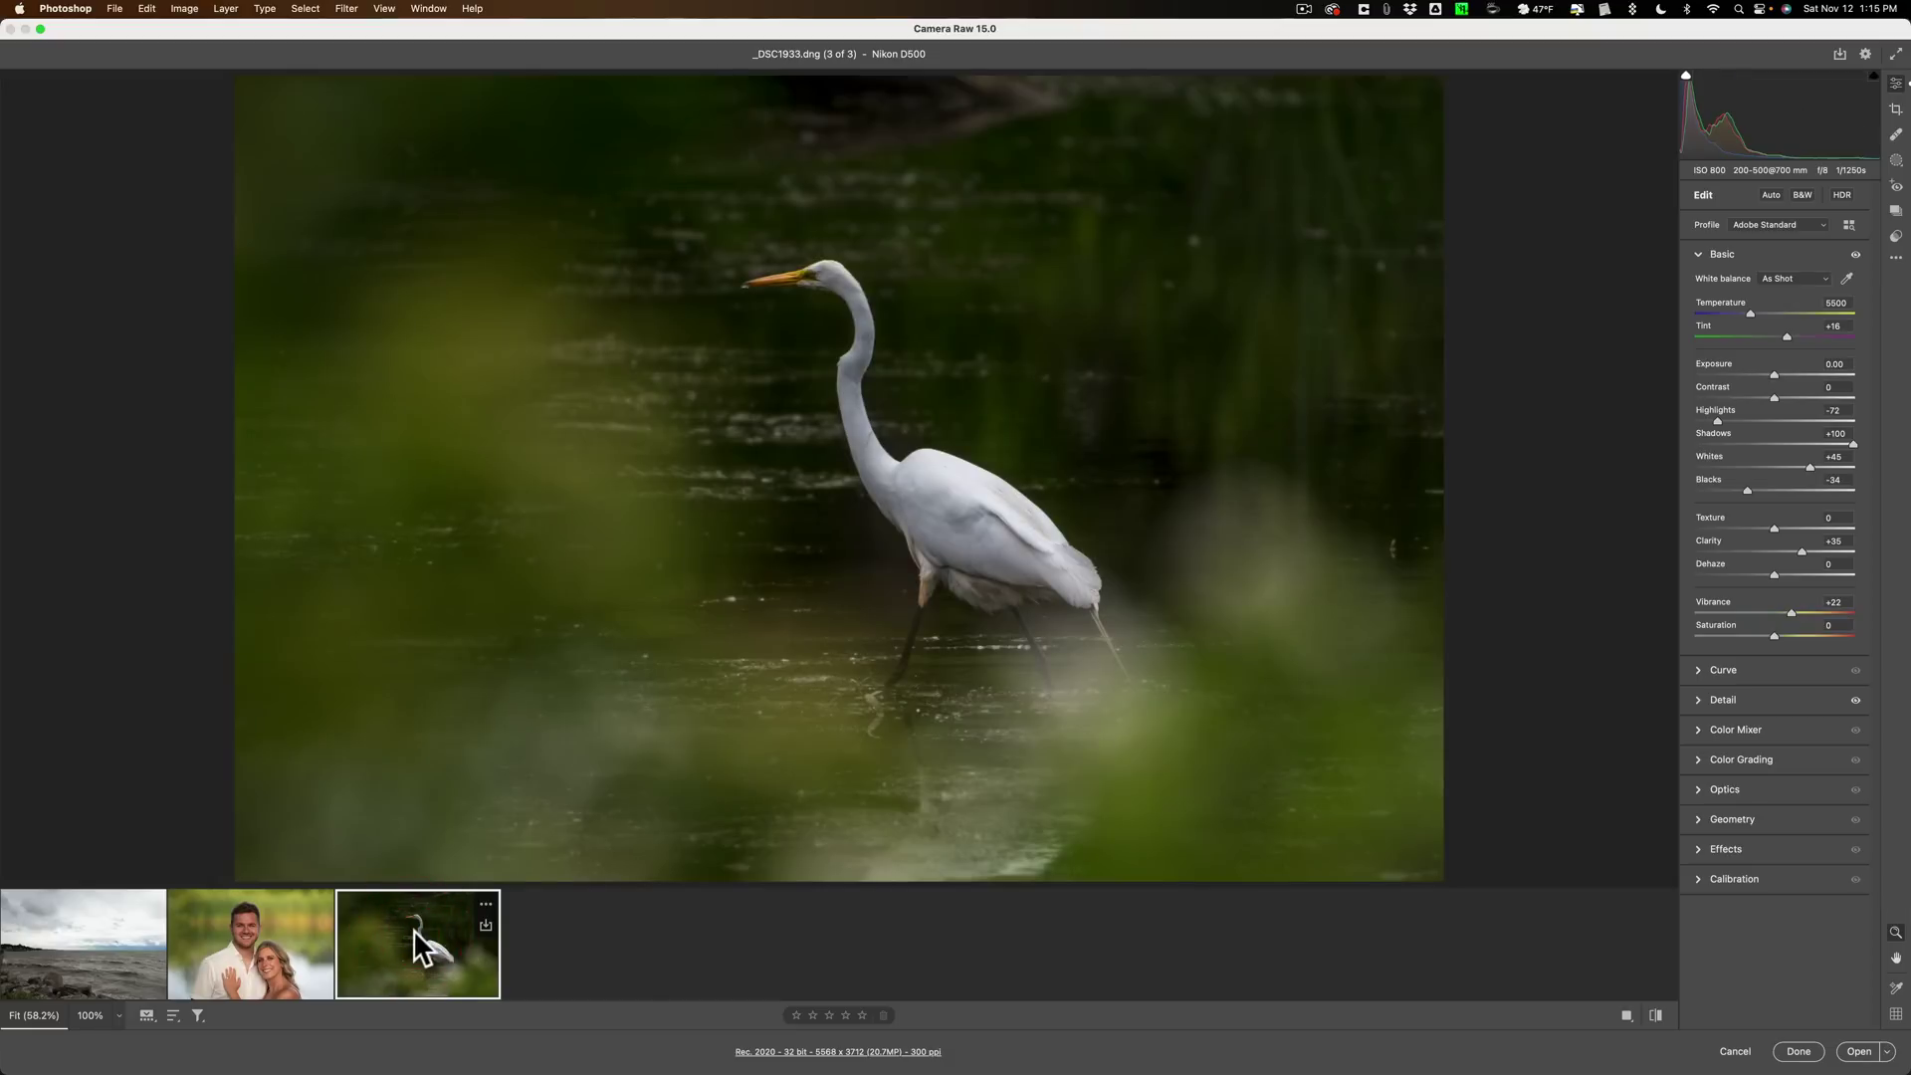
left_click(117, 921)
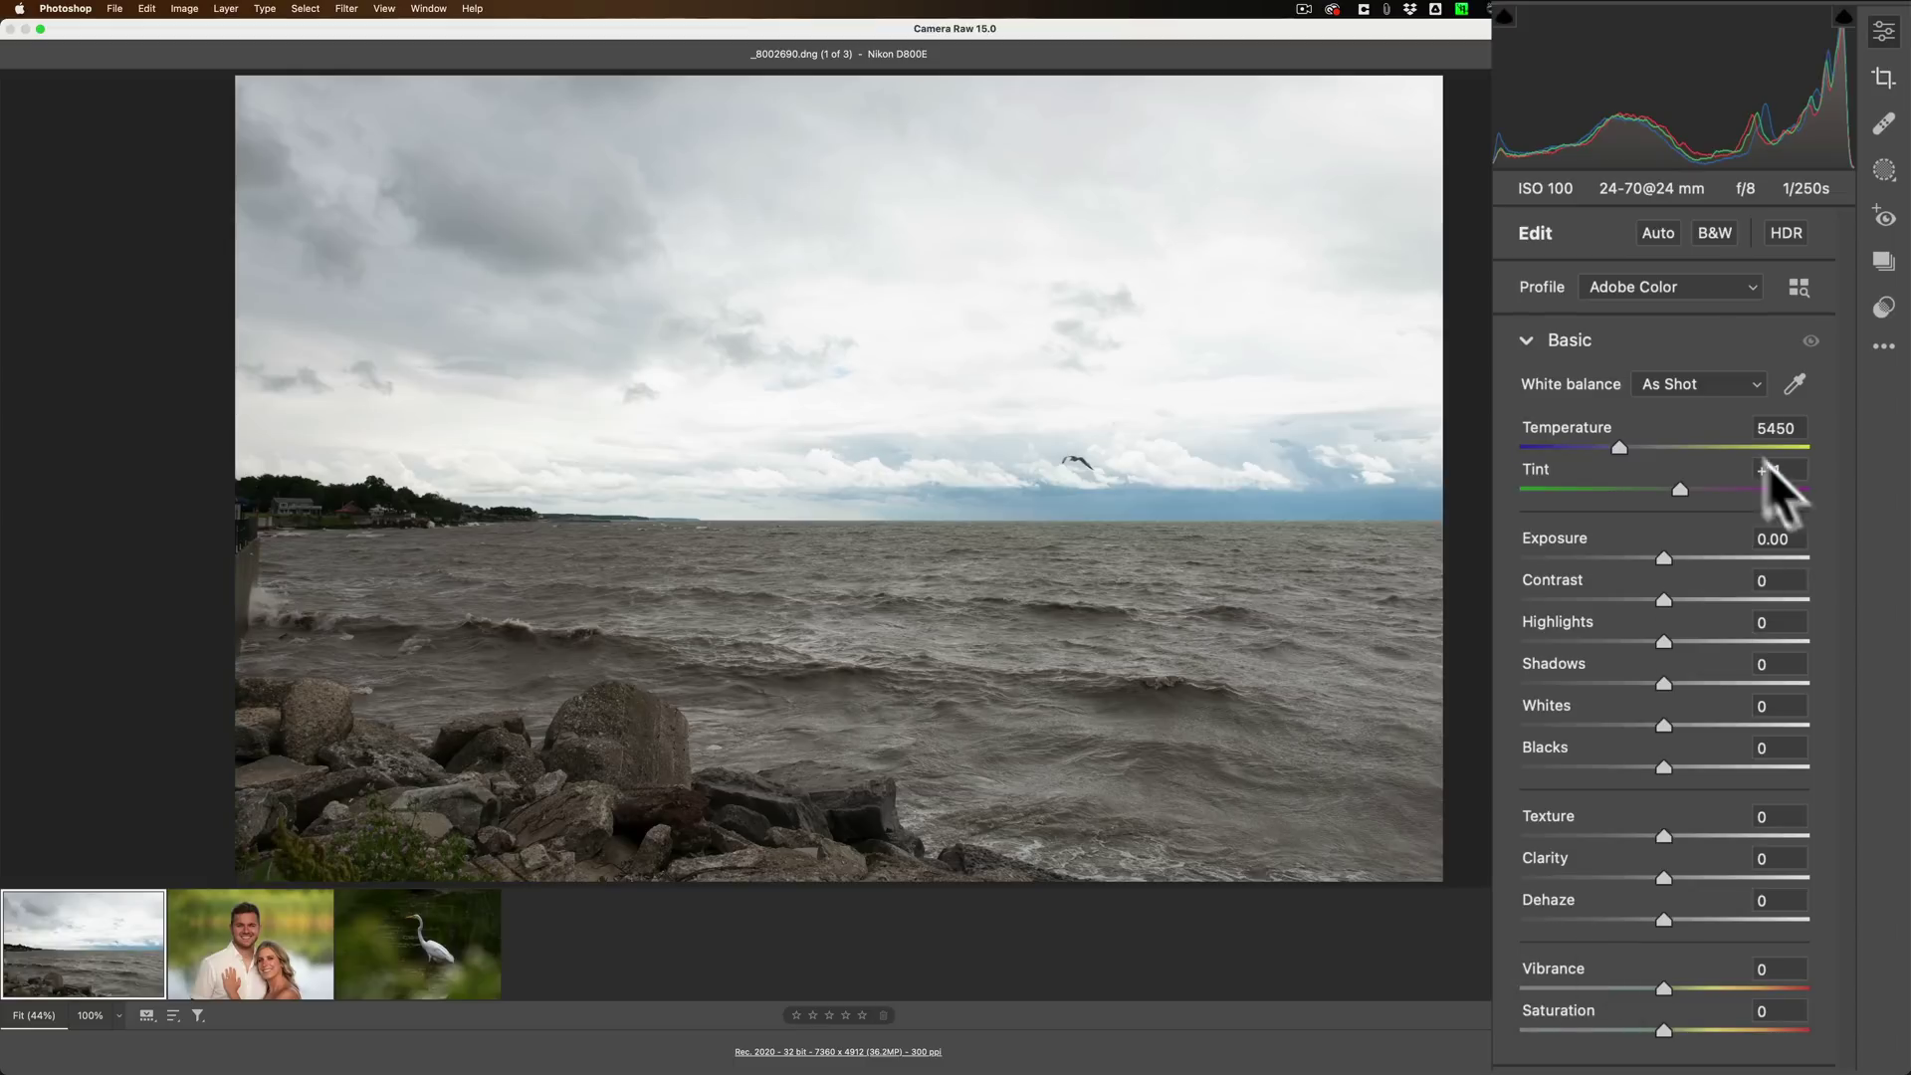
Create an AI Sky mask, Mask 1, over the seascape's sky
left_click(1884, 171)
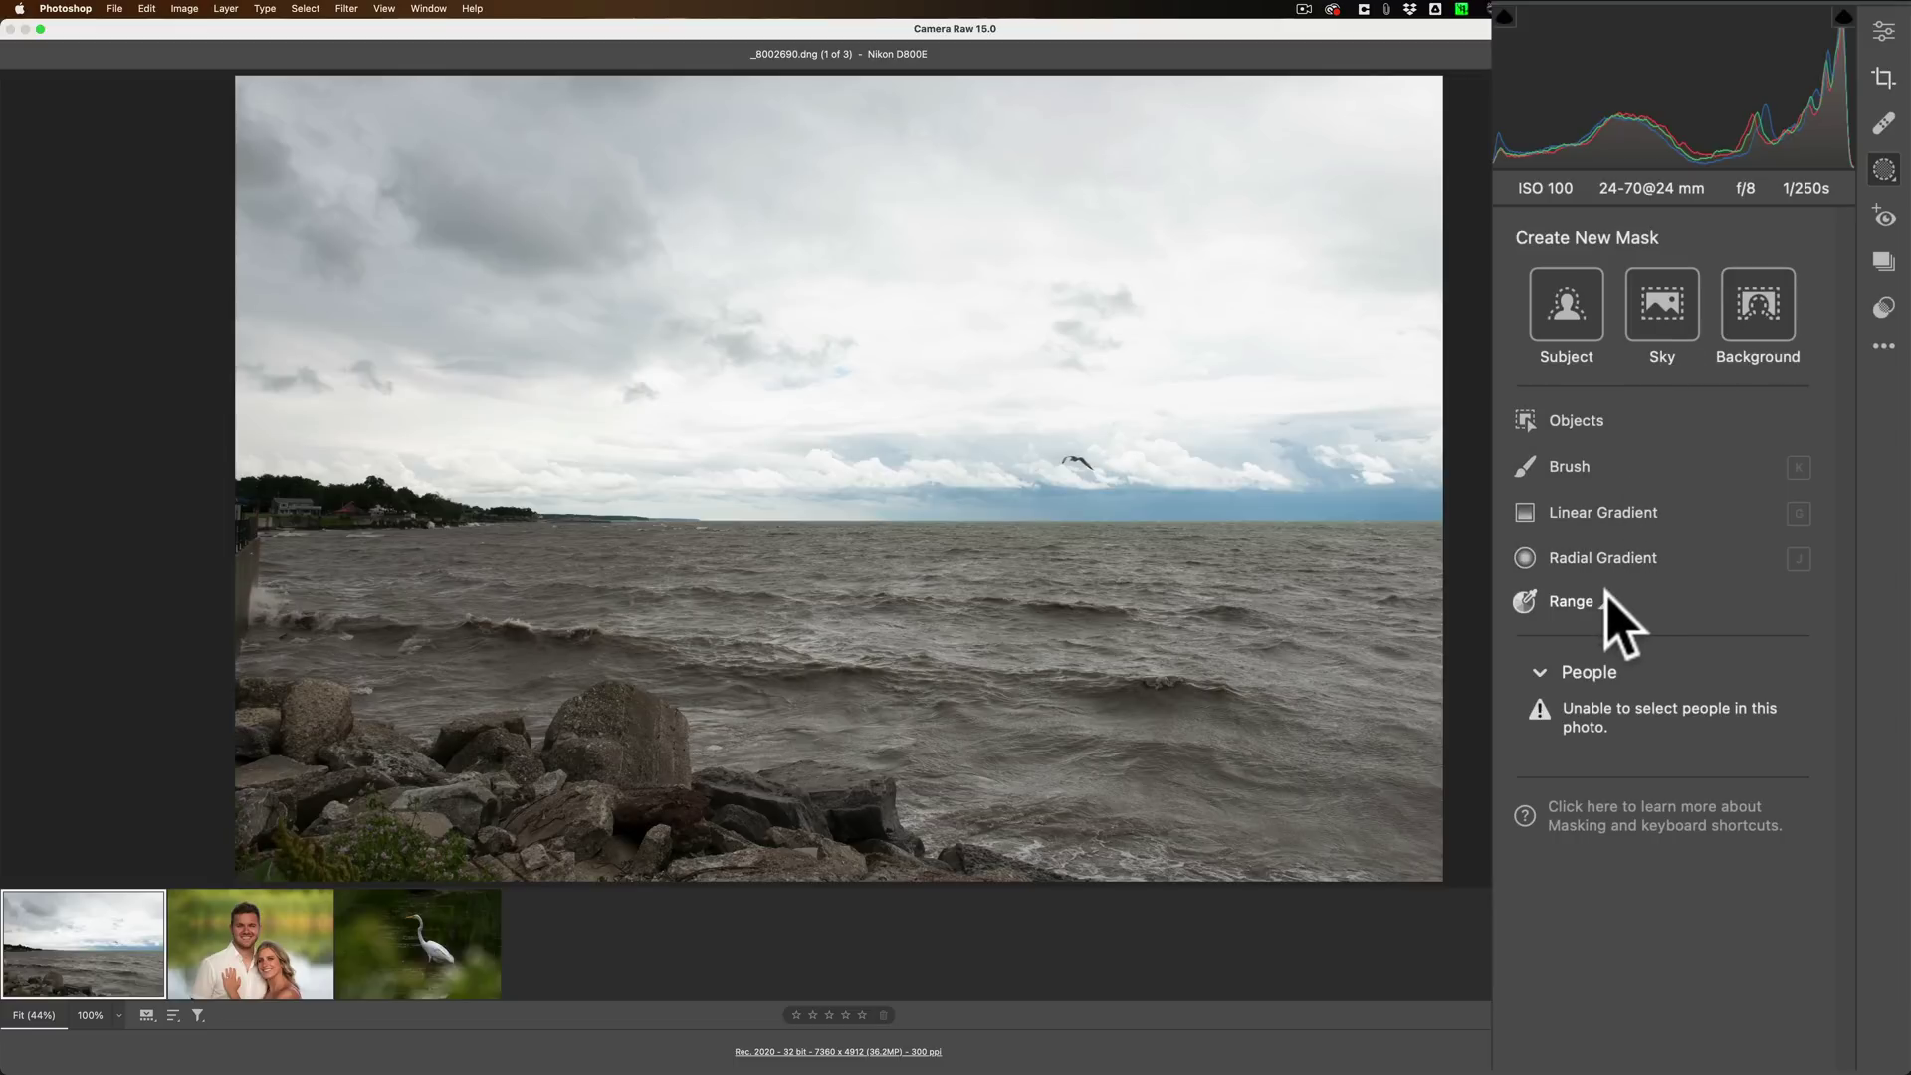
left_click(1657, 311)
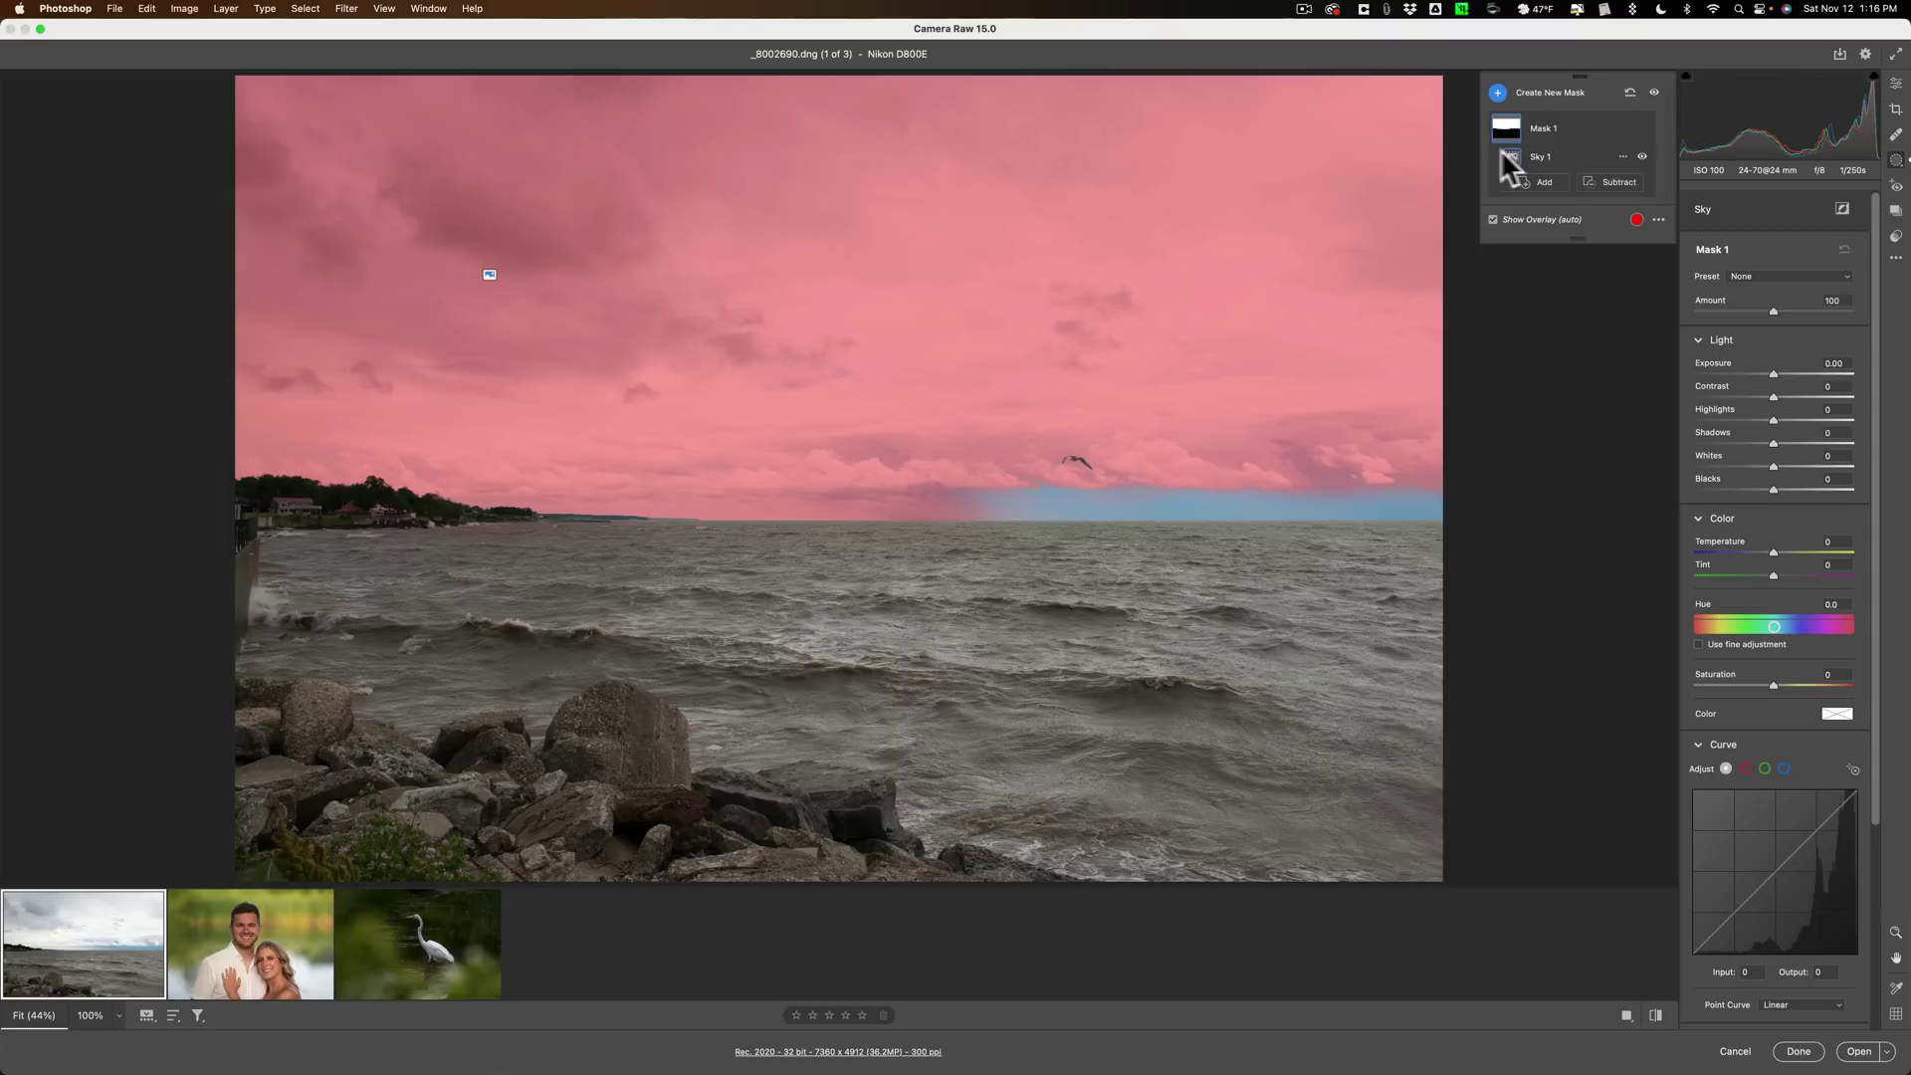
Add a Brush component (feather 4, size 5) painting a straight stroke along the right horizon
left_click(1247, 230)
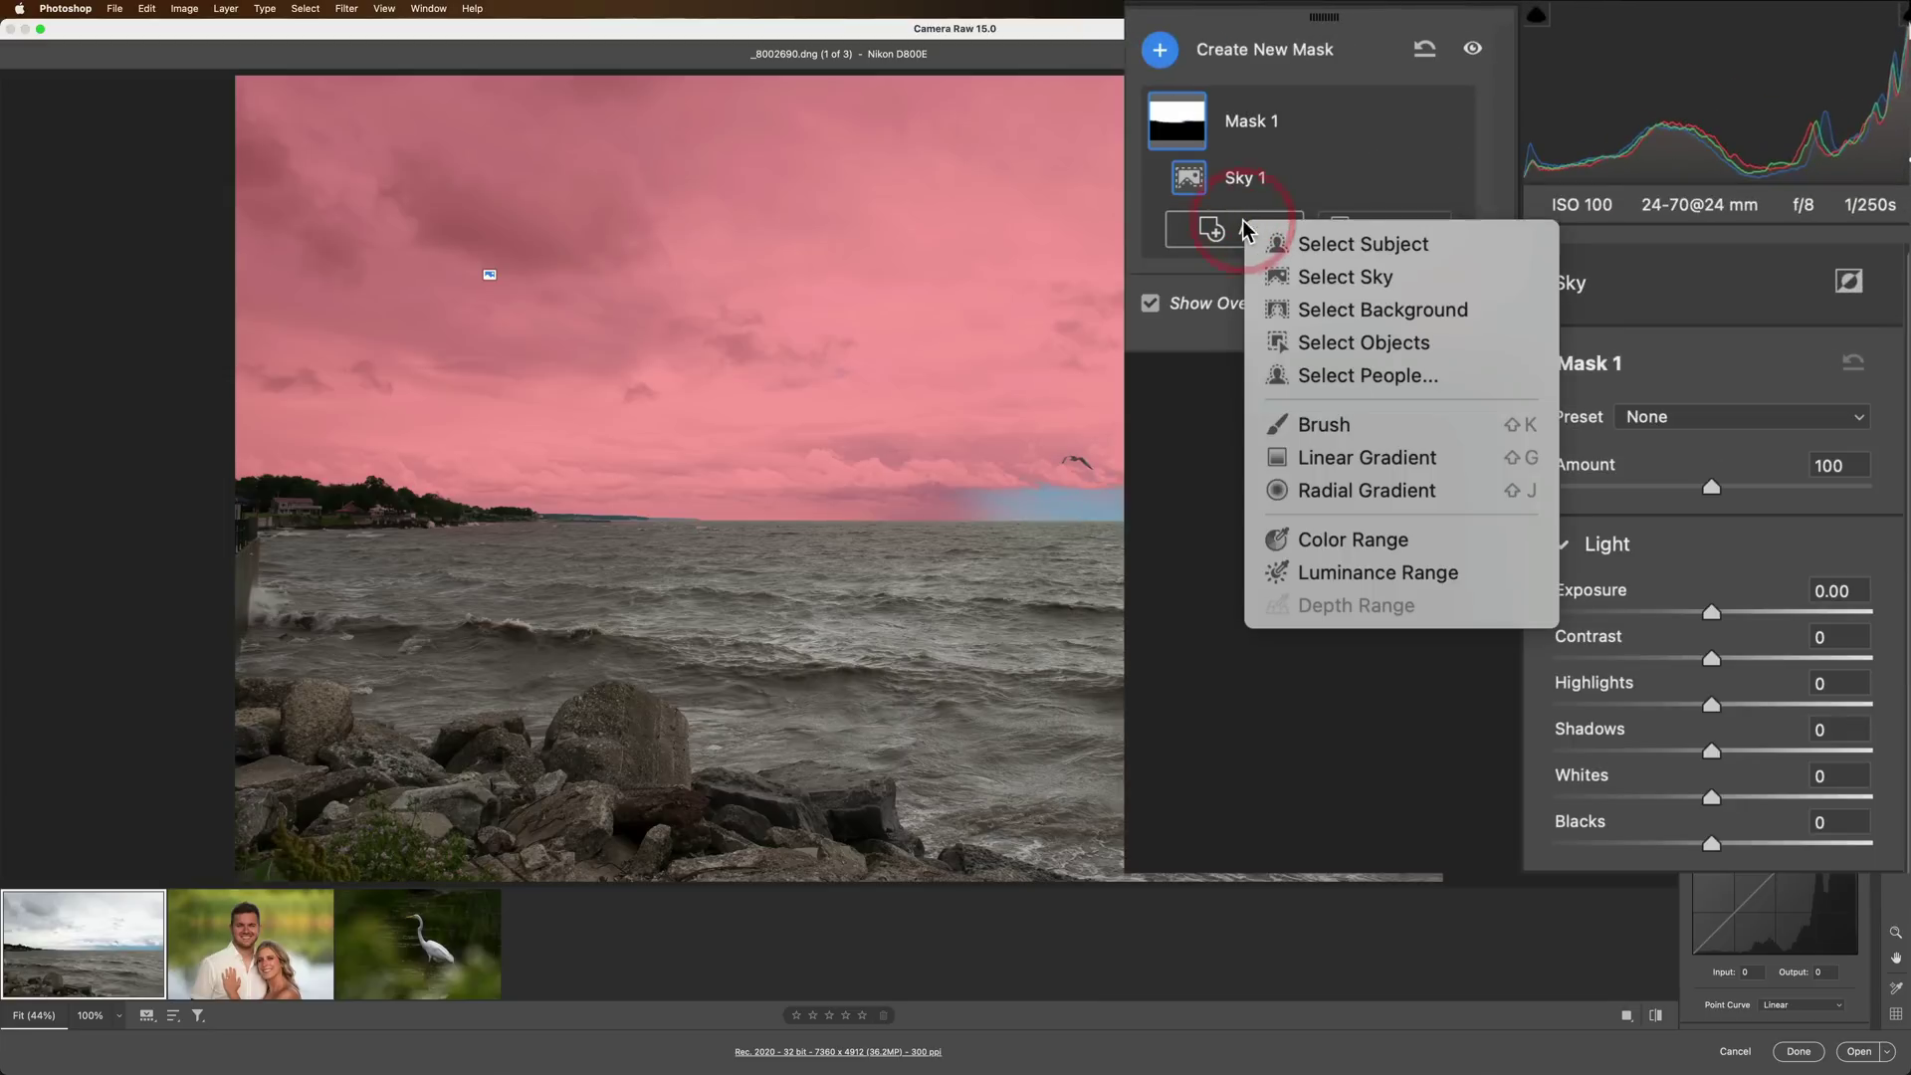
left_click(1366, 432)
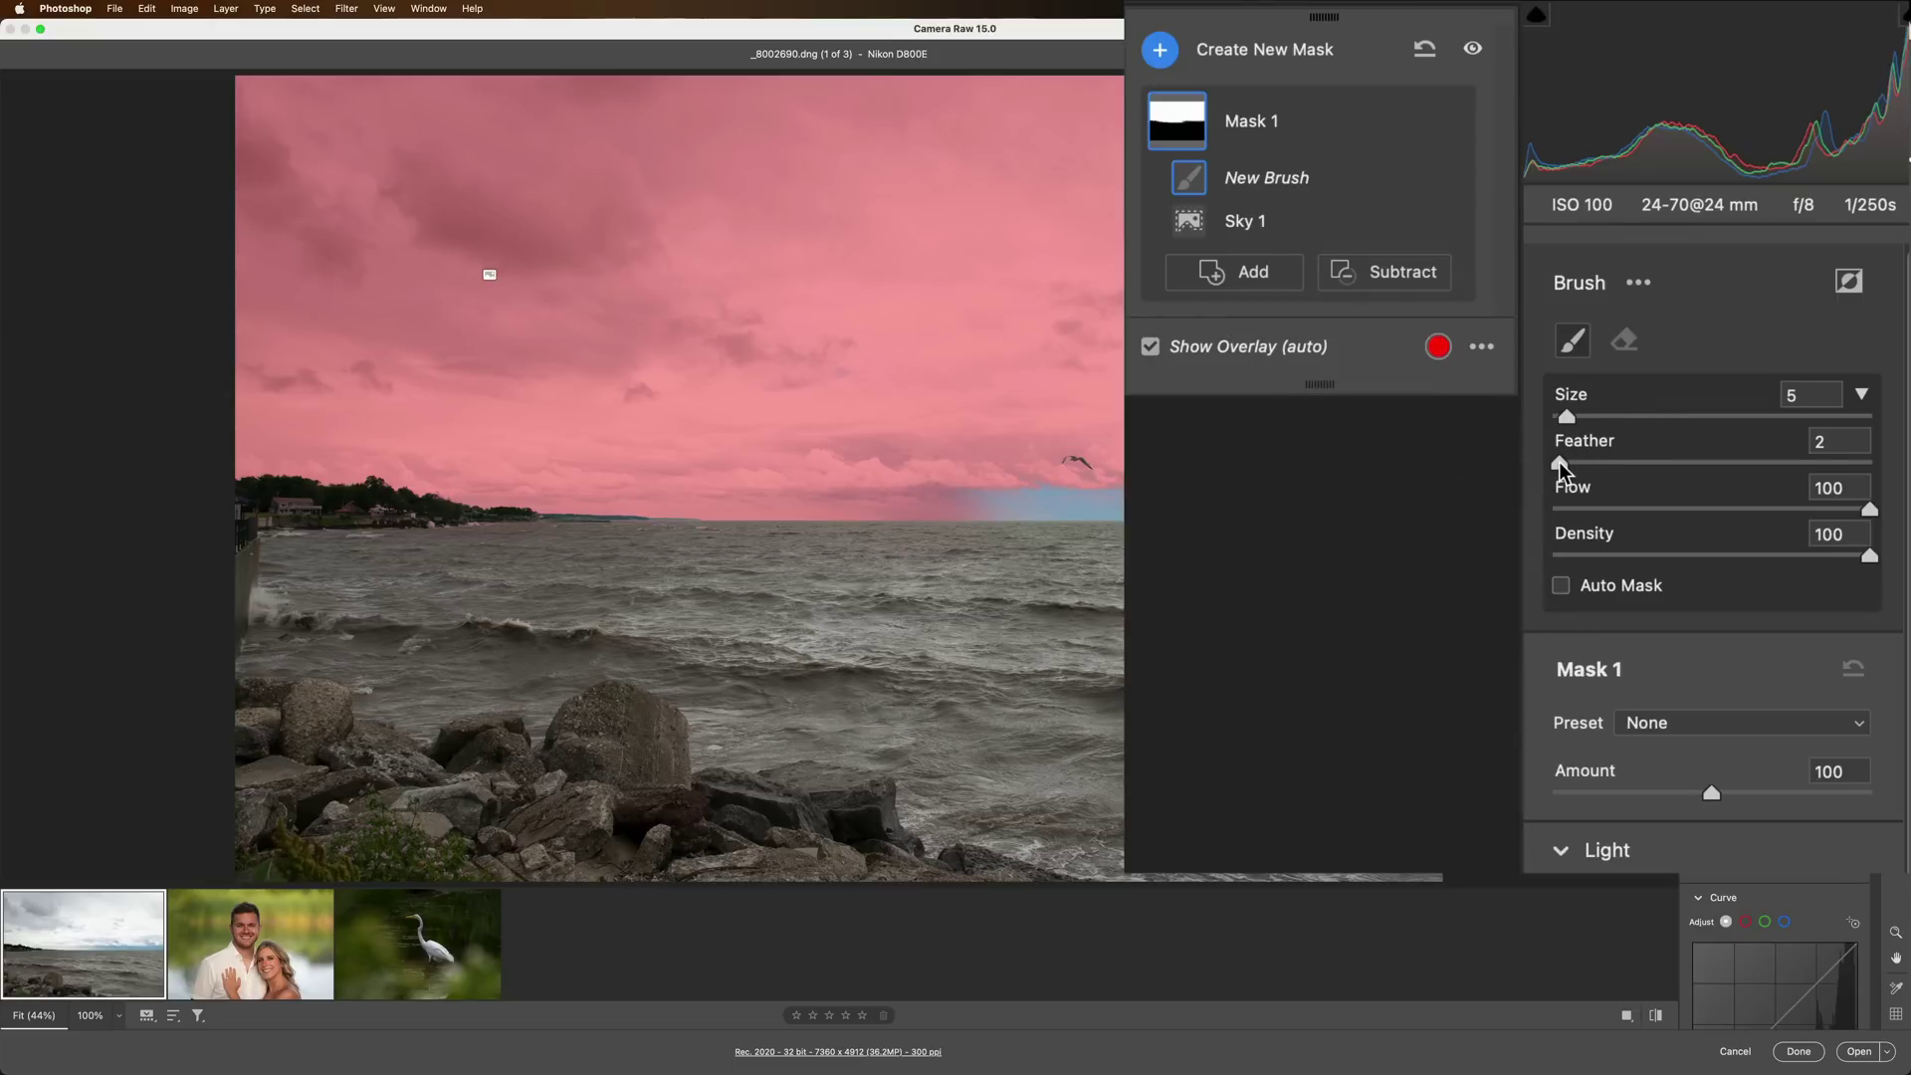
left_click_drag(1560, 462, 1566, 462)
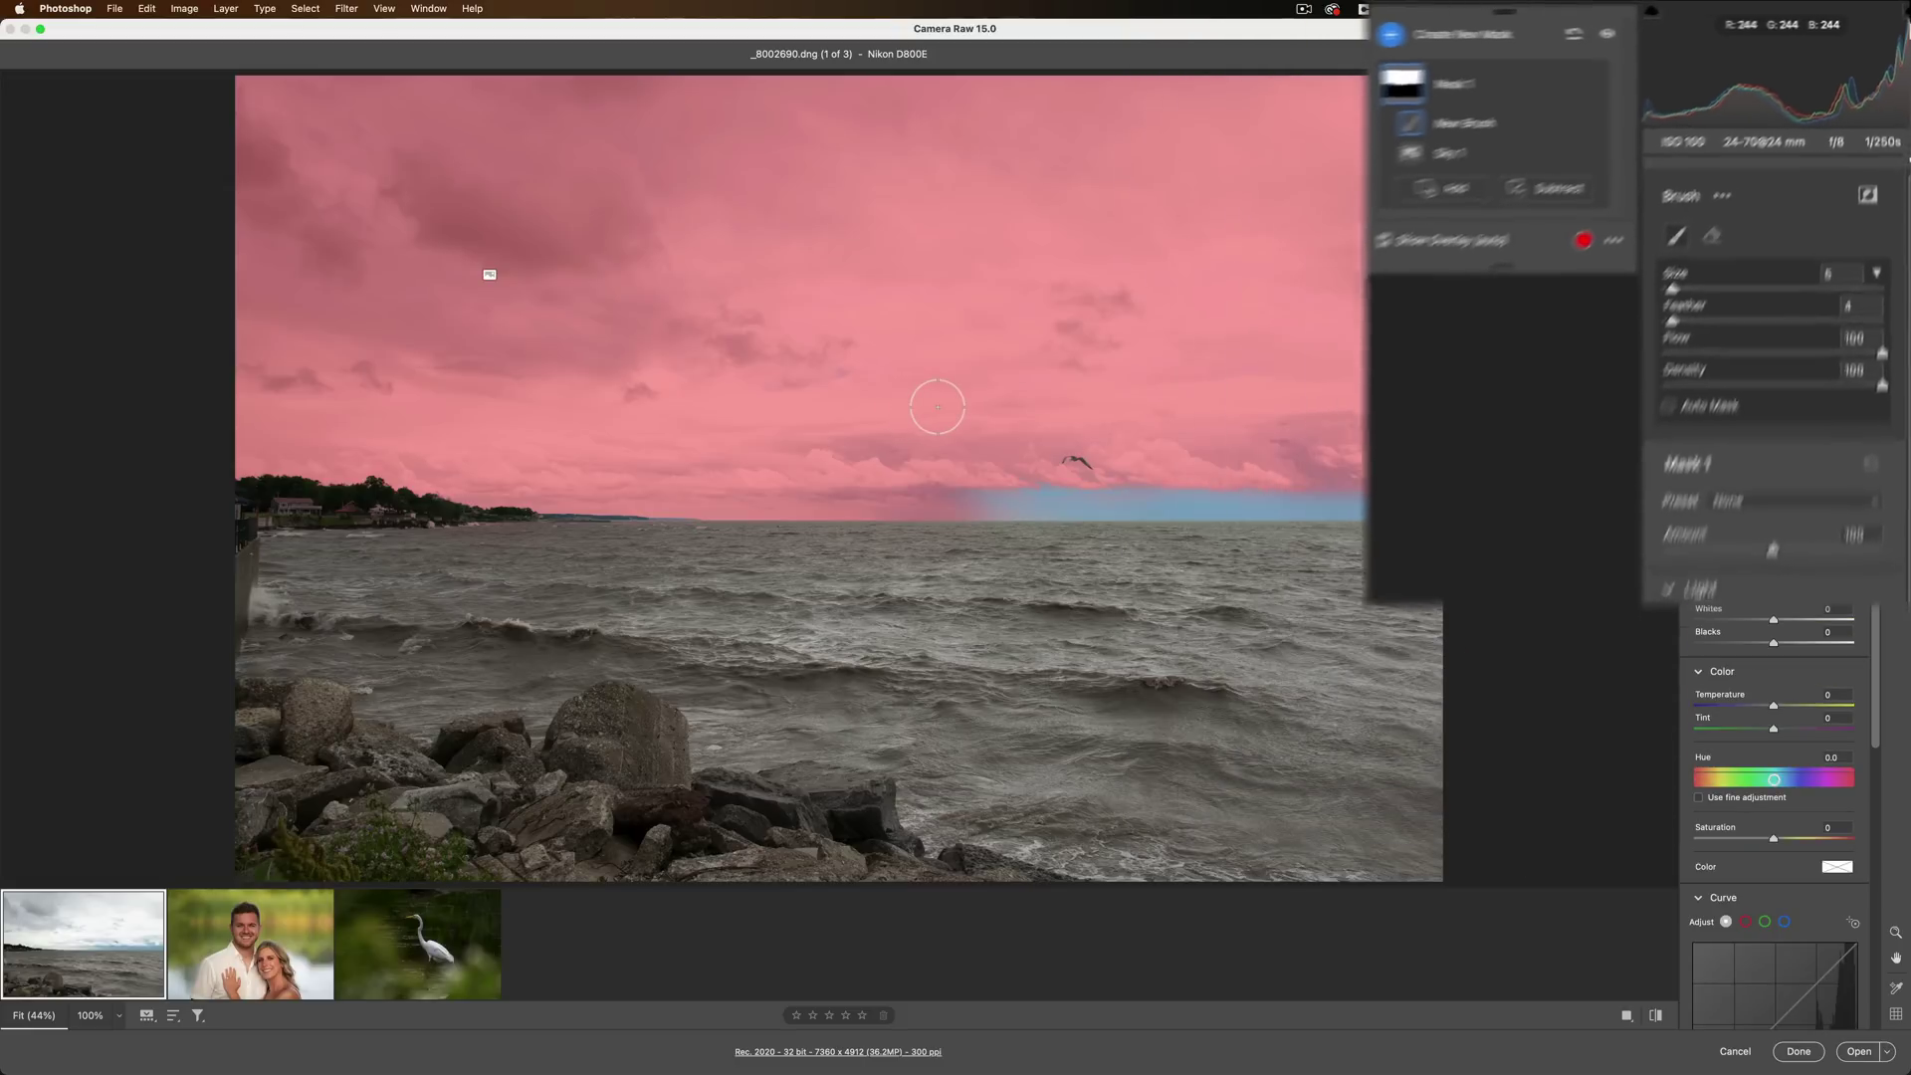
key("bracketright")
key("bracketright")
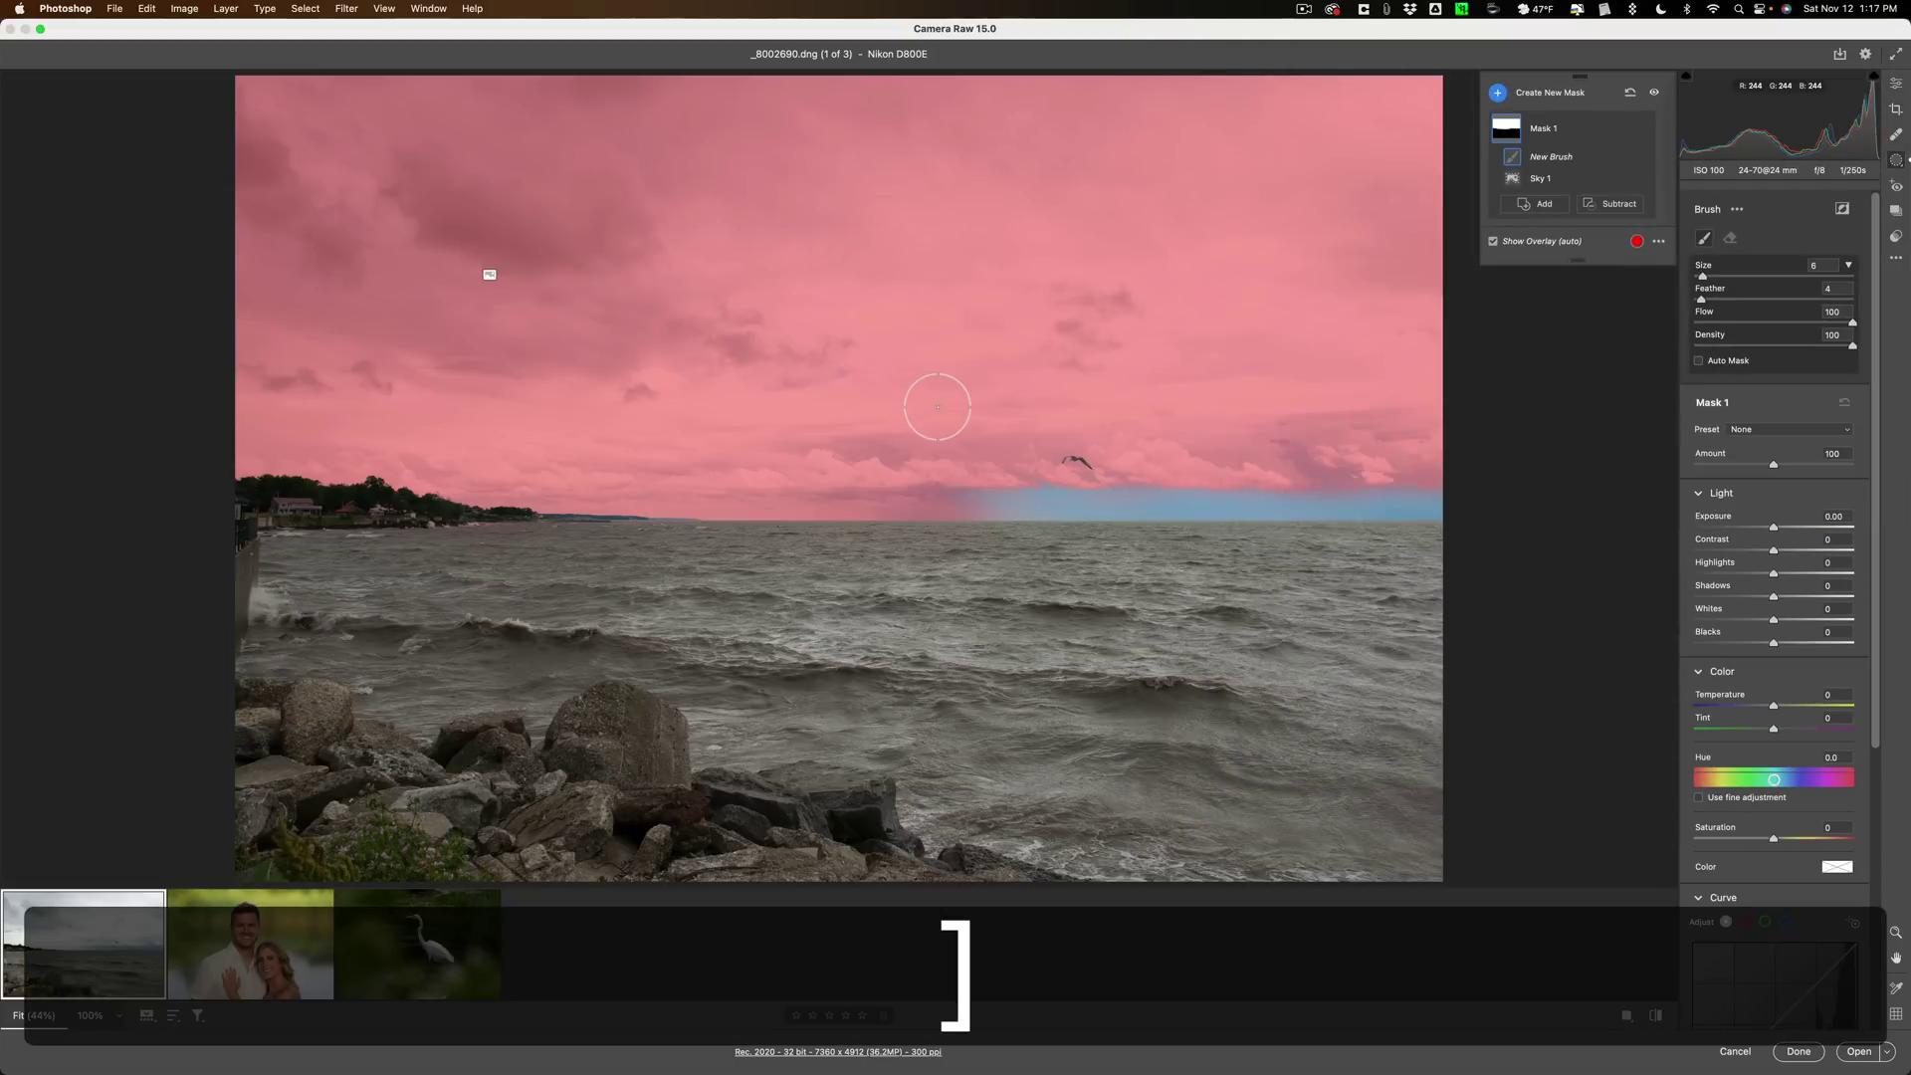
key("bracketleft")
key("bracketleft")
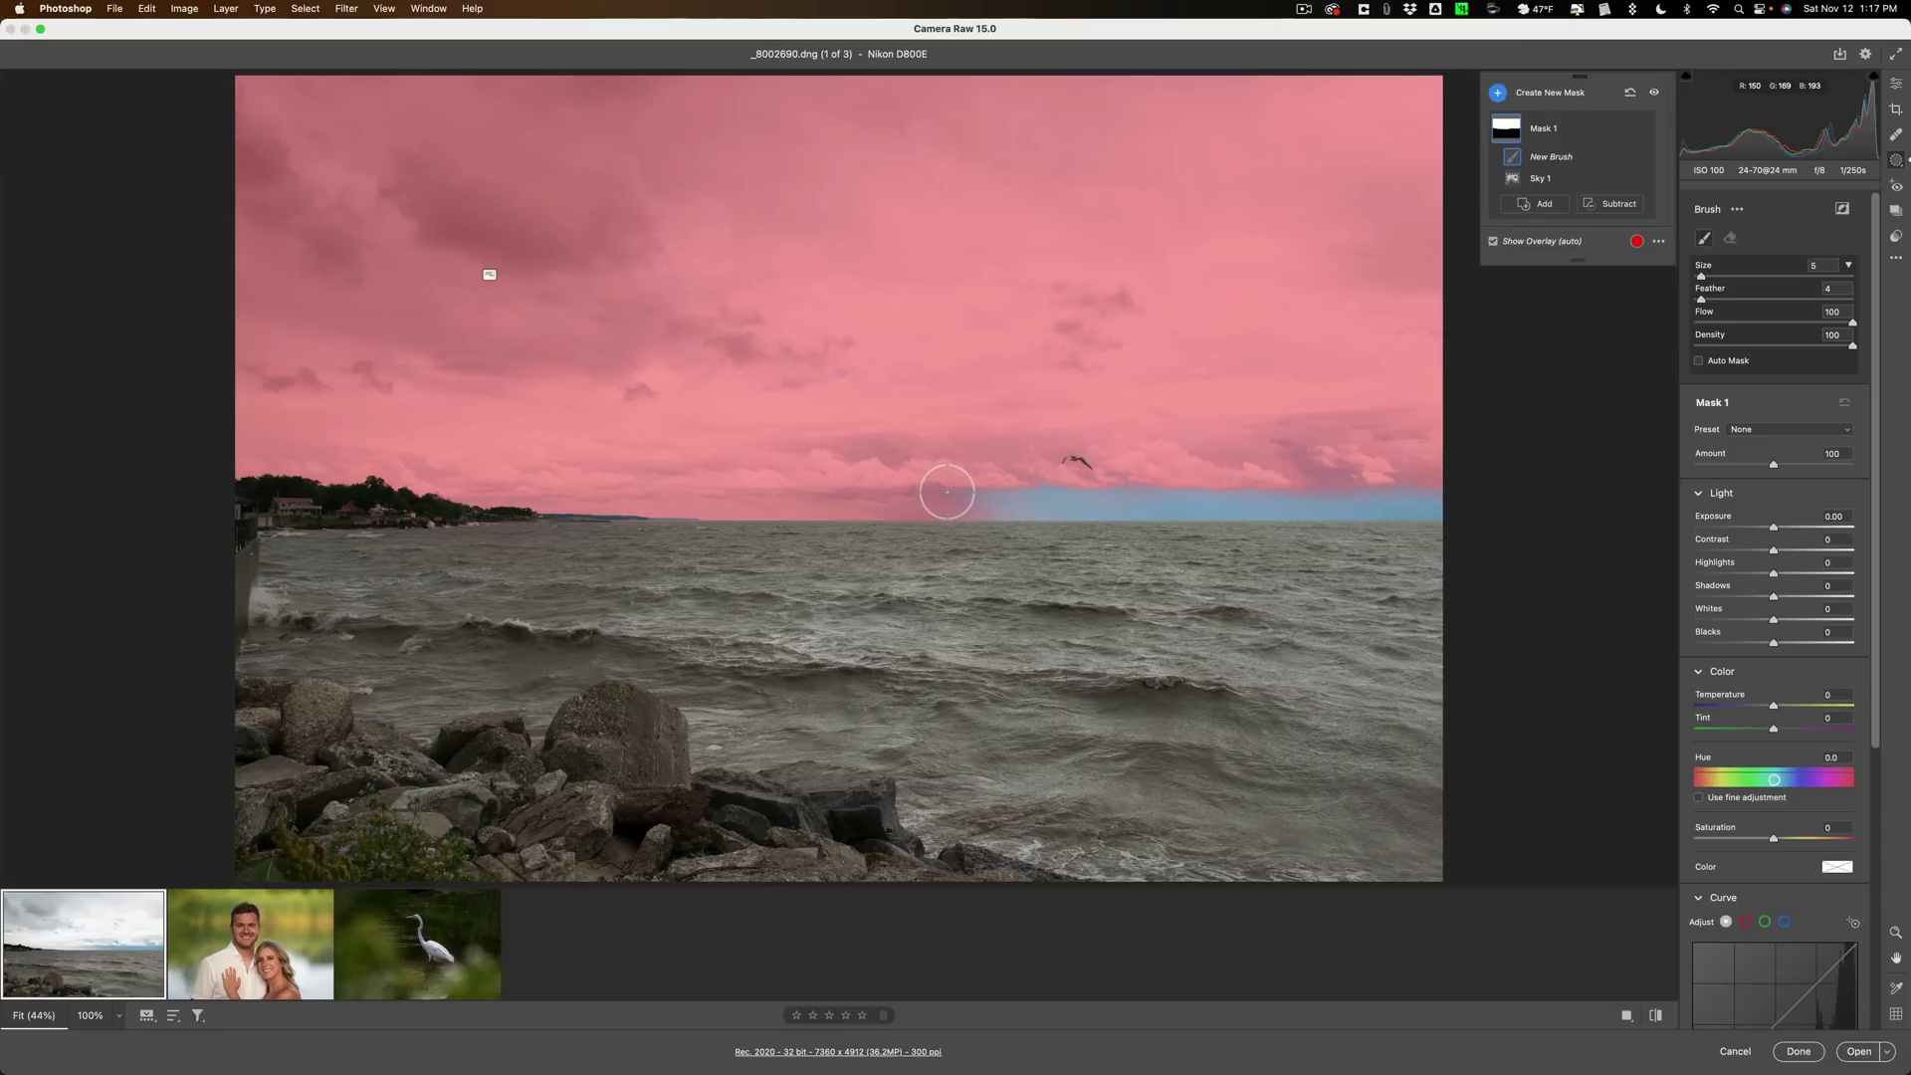
left_click(947, 492)
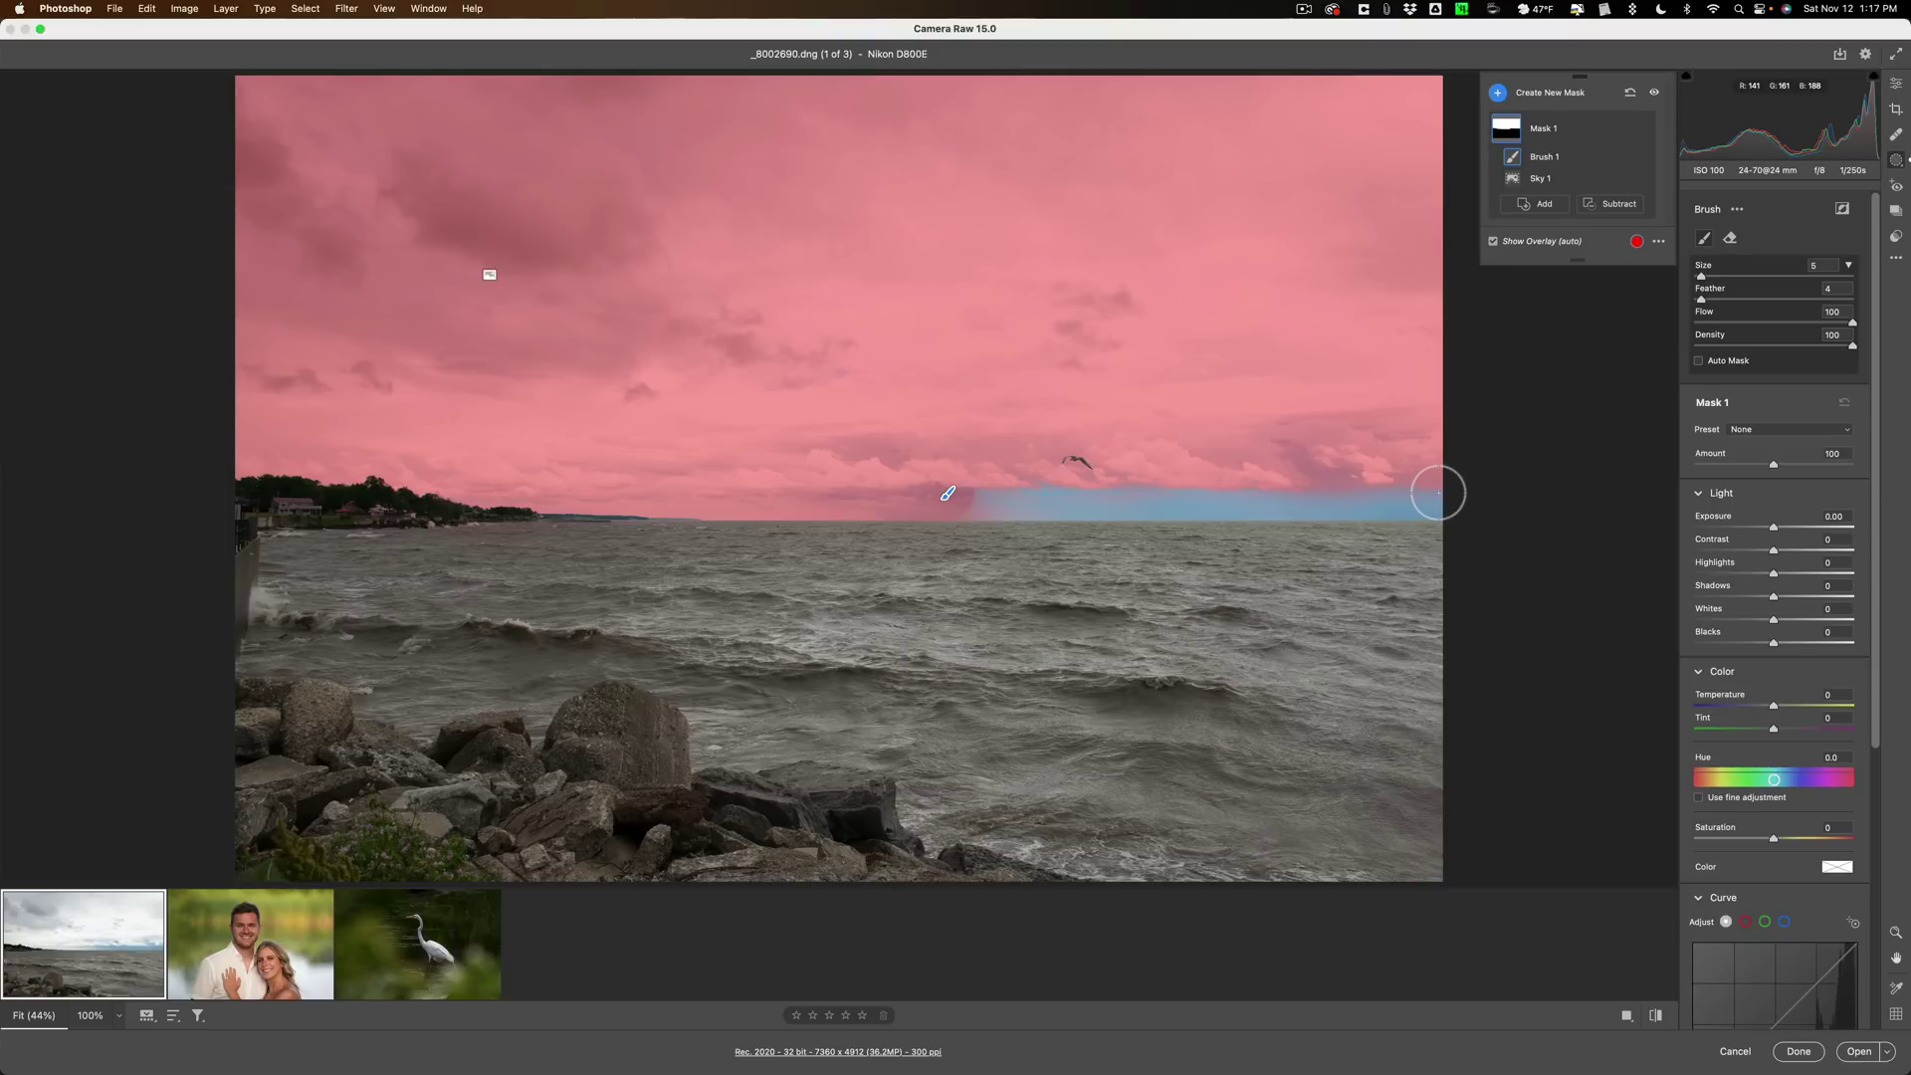
key("shift")
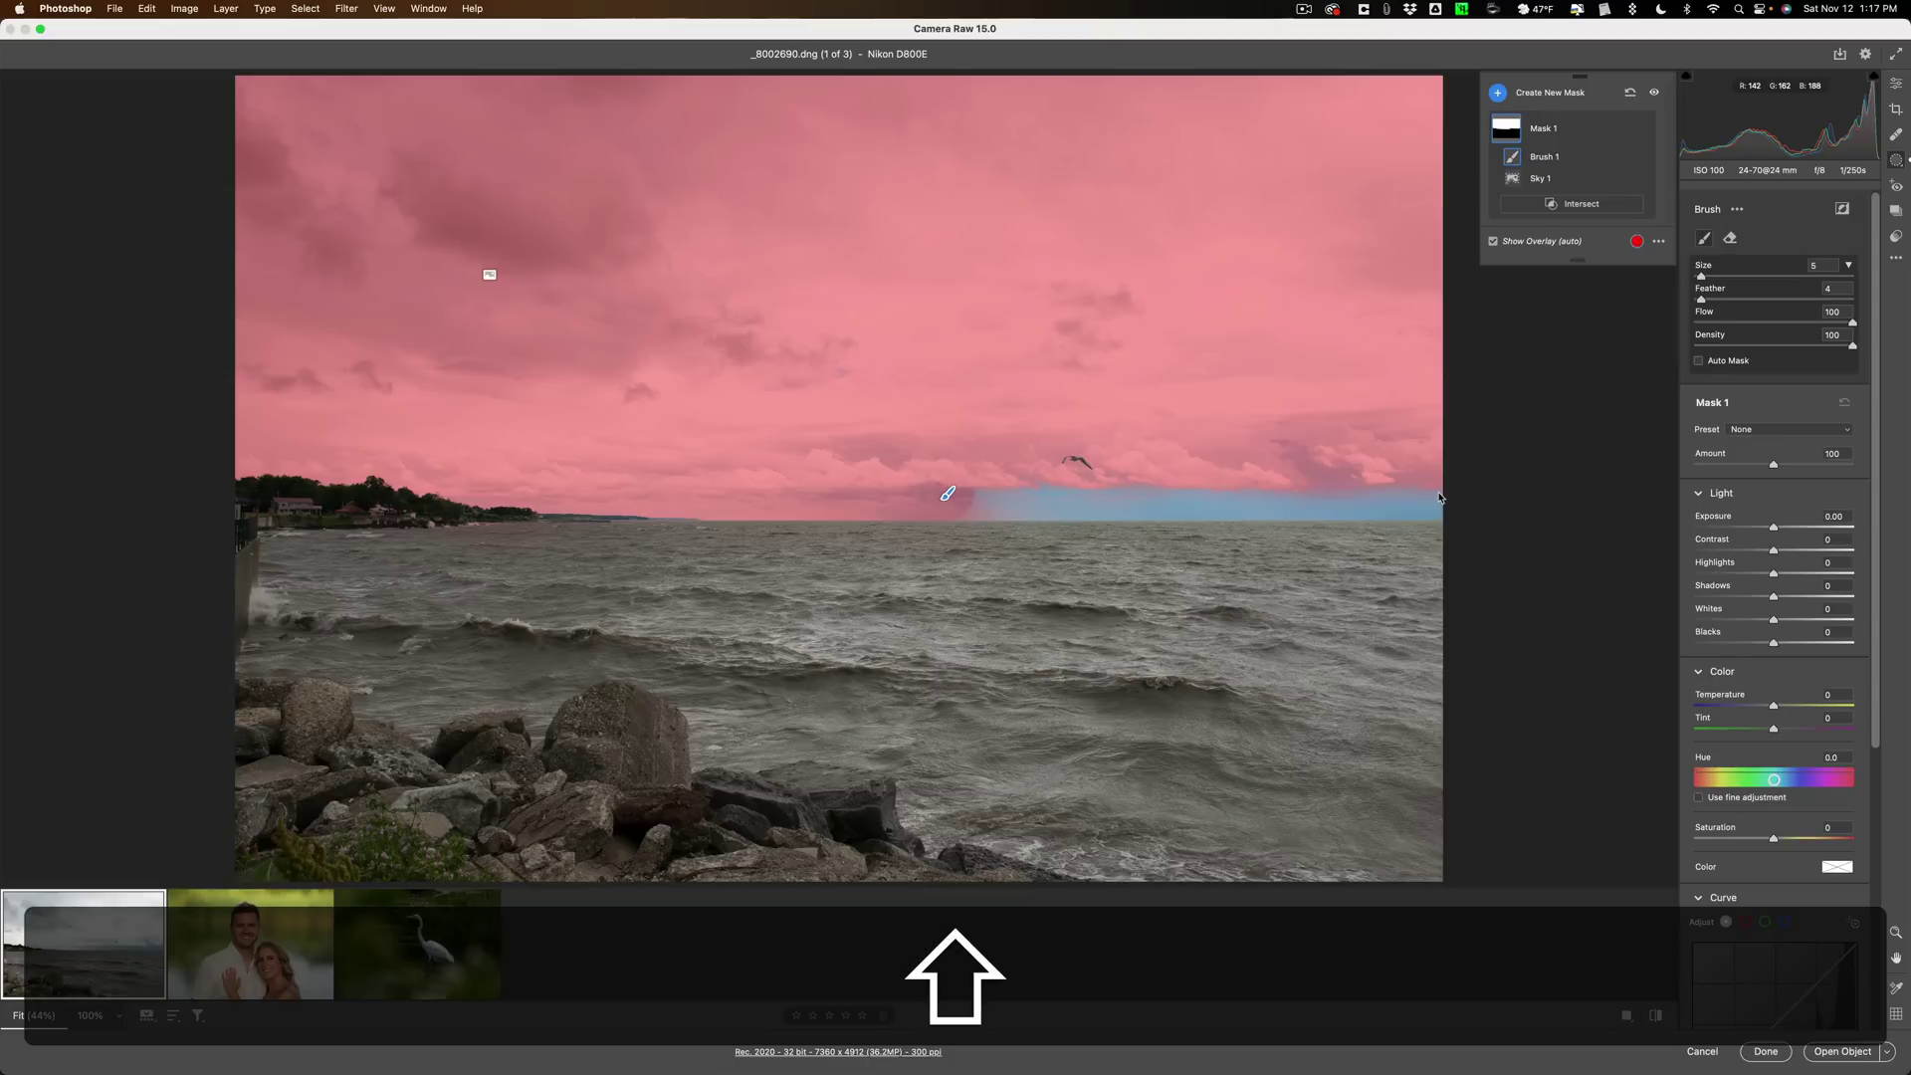
left_click(1439, 498, "shift")
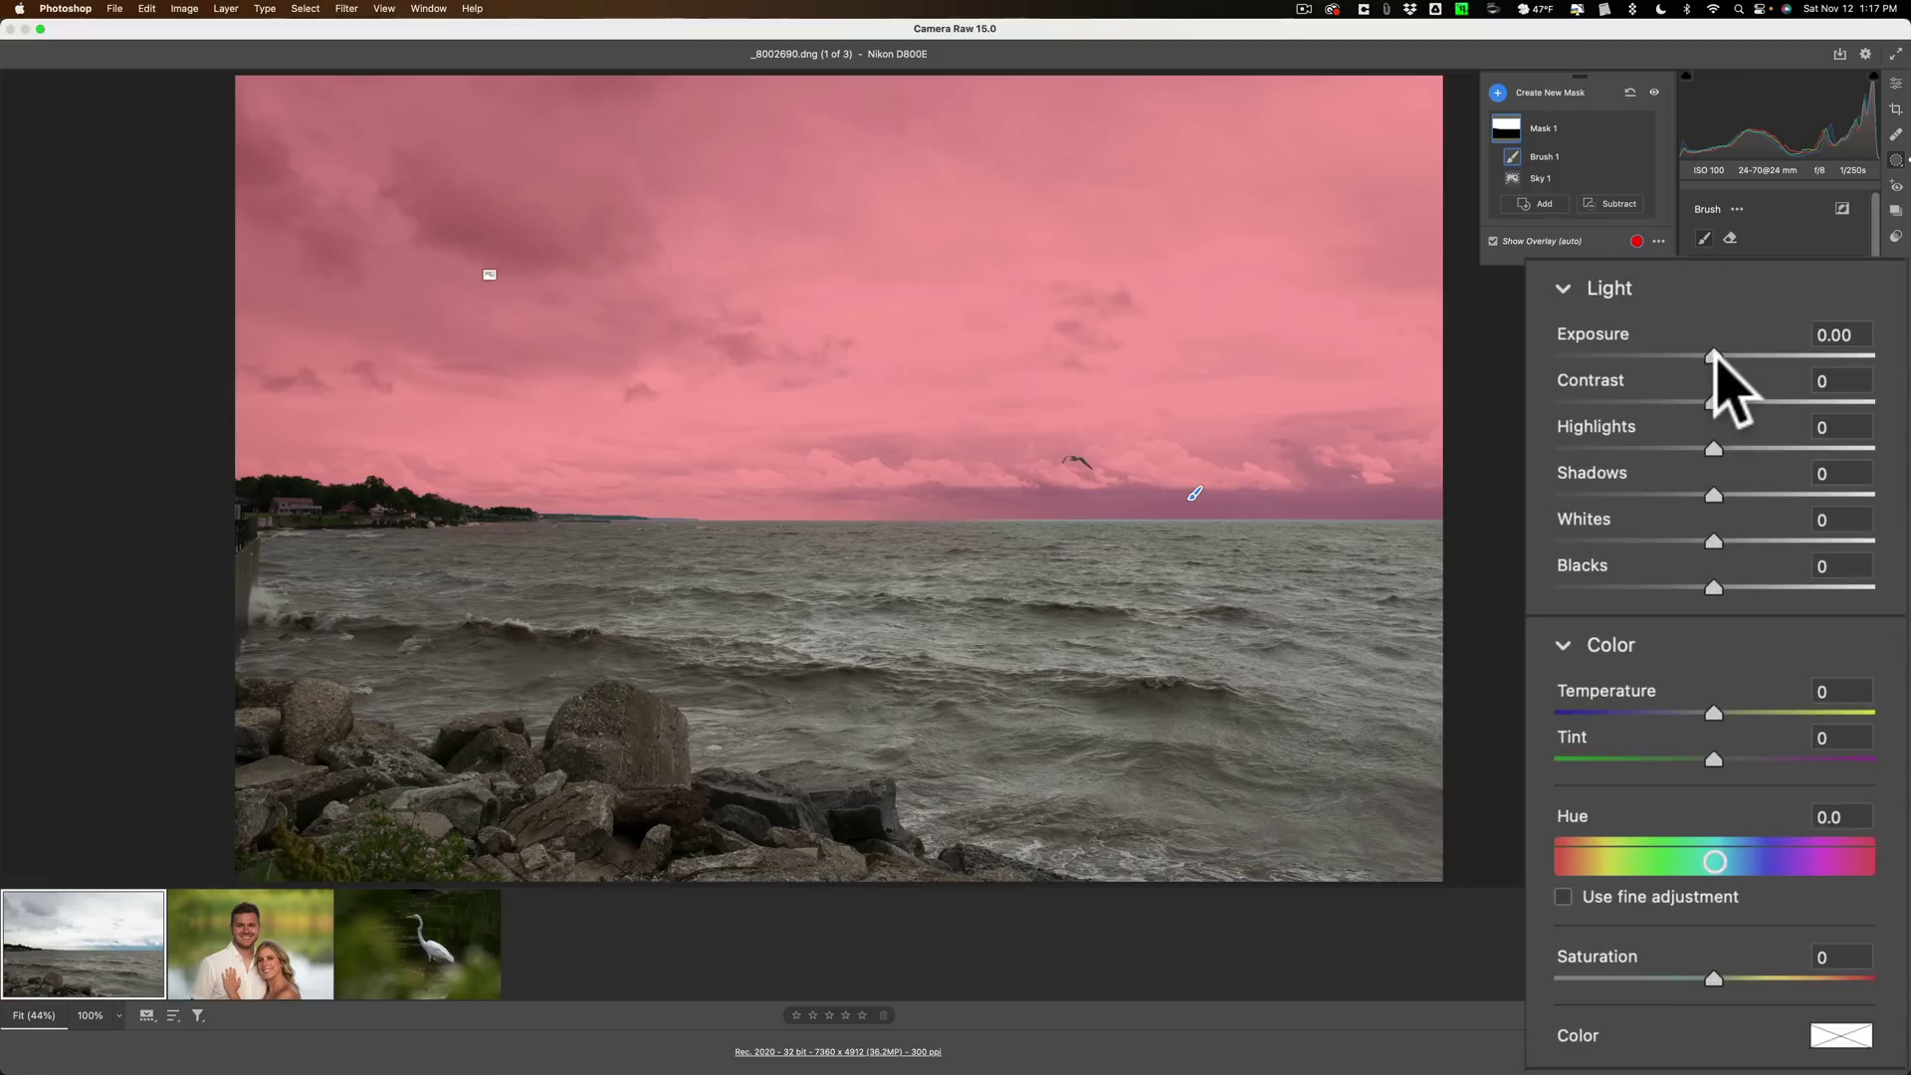
Set the sky mask to Exposure -0.40, Clarity +19 and Texture +18
left_click_drag(1714, 356, 1731, 401)
scroll(1729, 398, "down", 3)
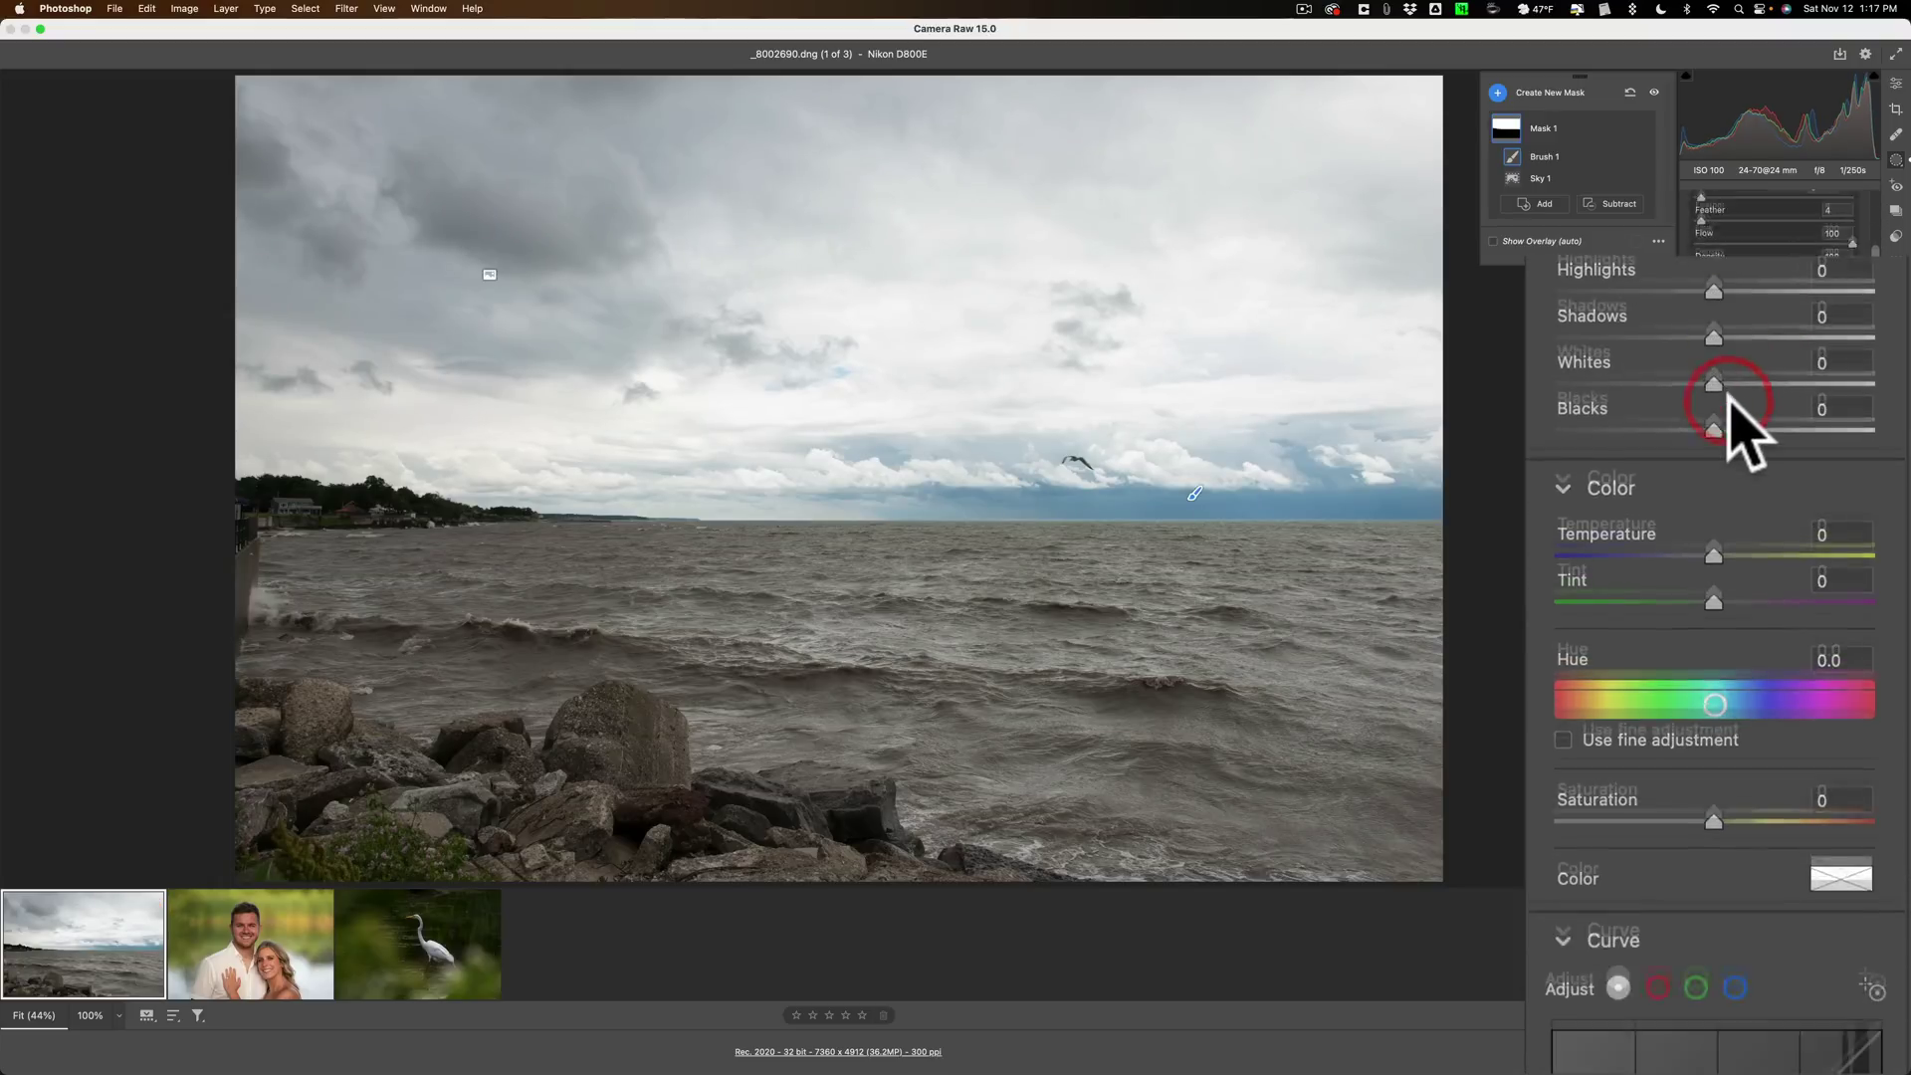
scroll(1737, 423, "down", 5)
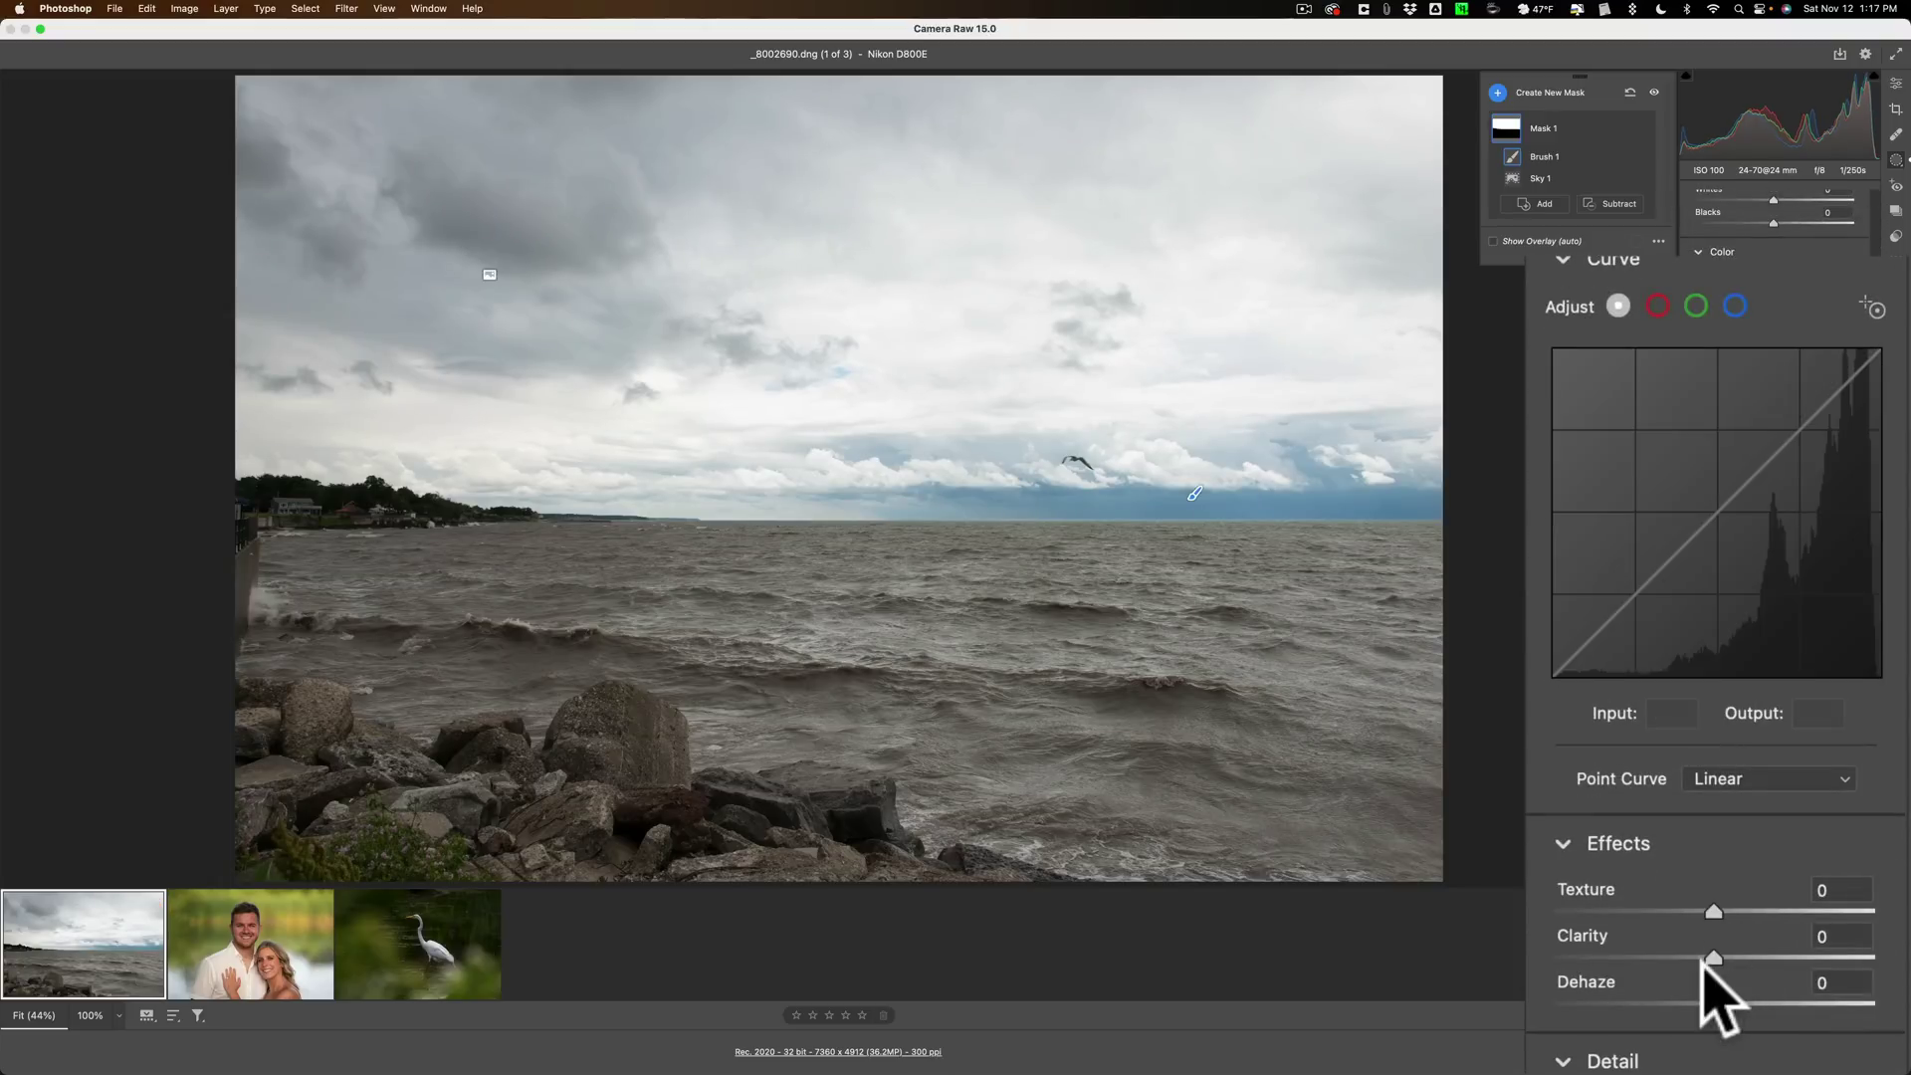
mouse_move(1705, 961)
left_mouse_down()
mouse_move(1743, 959)
mouse_move(1729, 995)
mouse_move(1716, 981)
left_mouse_up()
left_click_drag(1713, 910, 1751, 907)
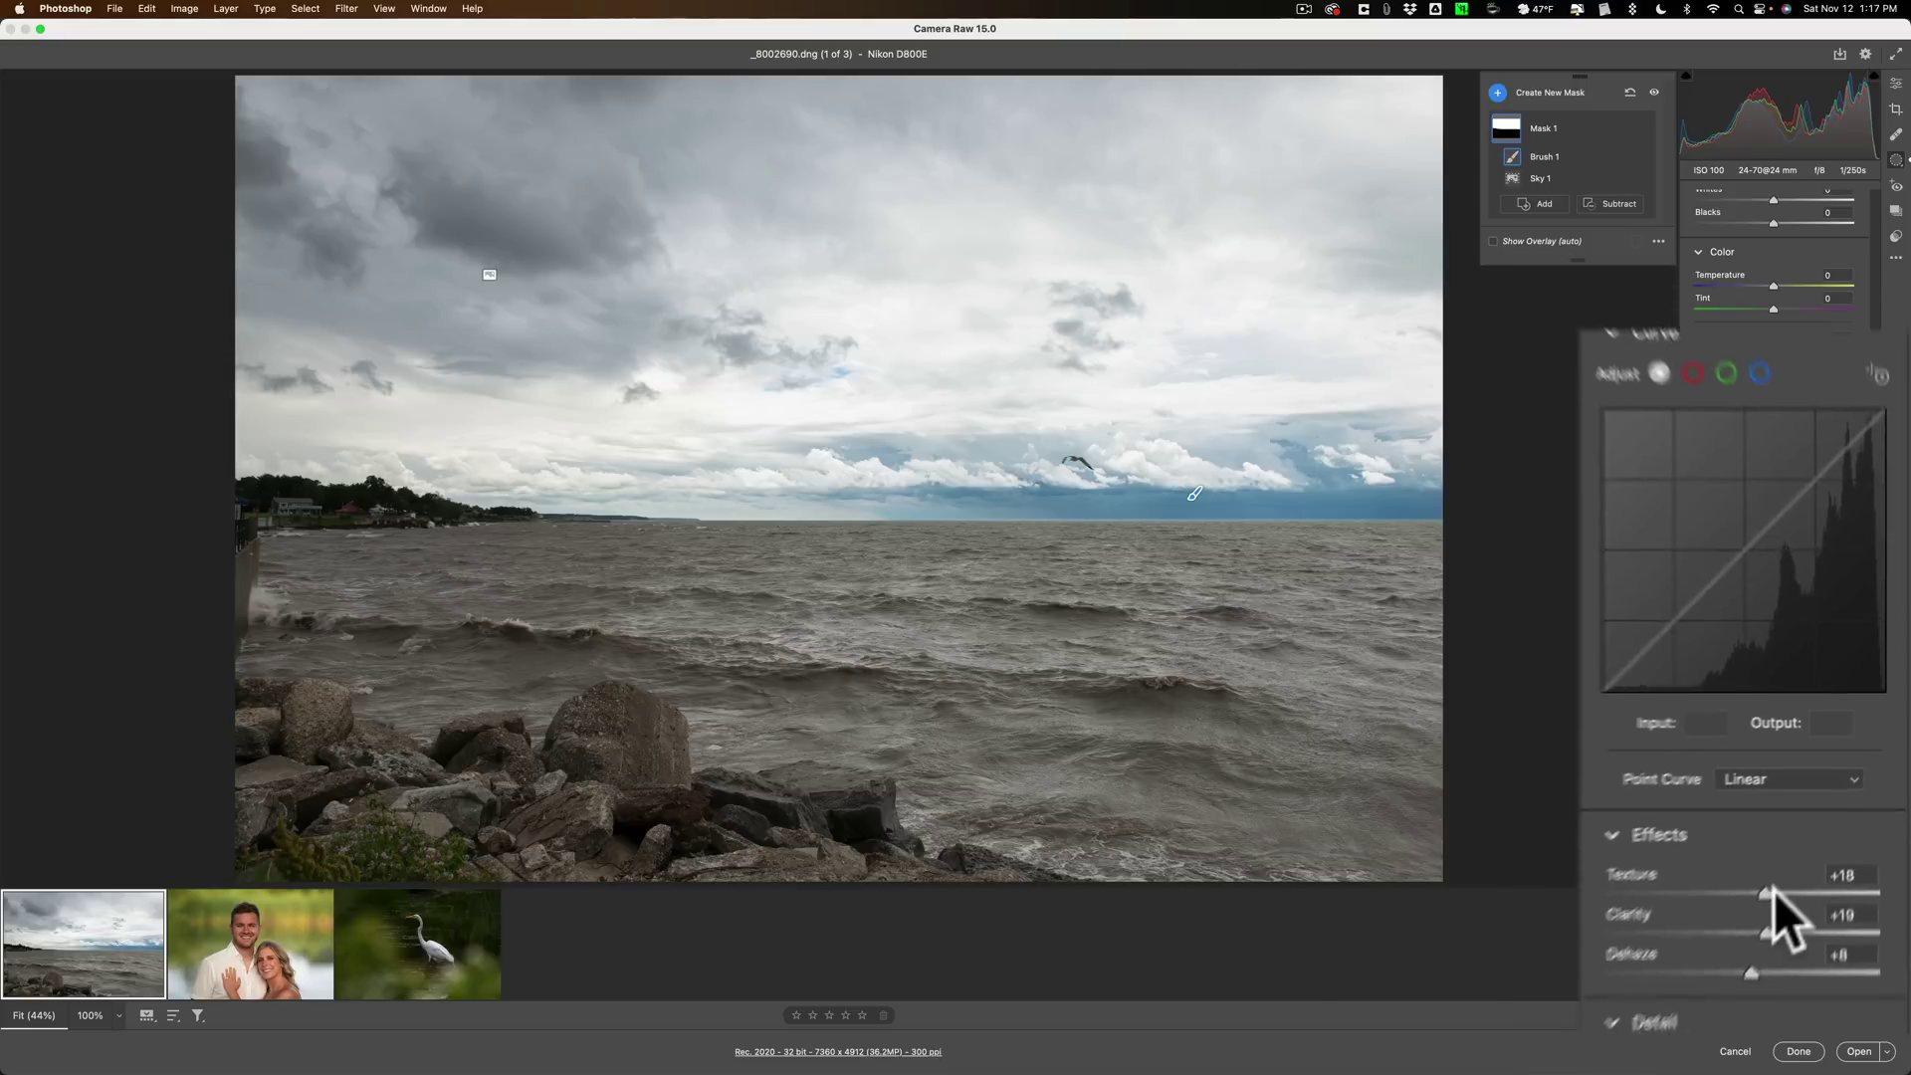
Duplicate and invert Mask 1 to create Mask 1 Inverted over the water and rocks
left_click(1532, 199)
left_click(1528, 199)
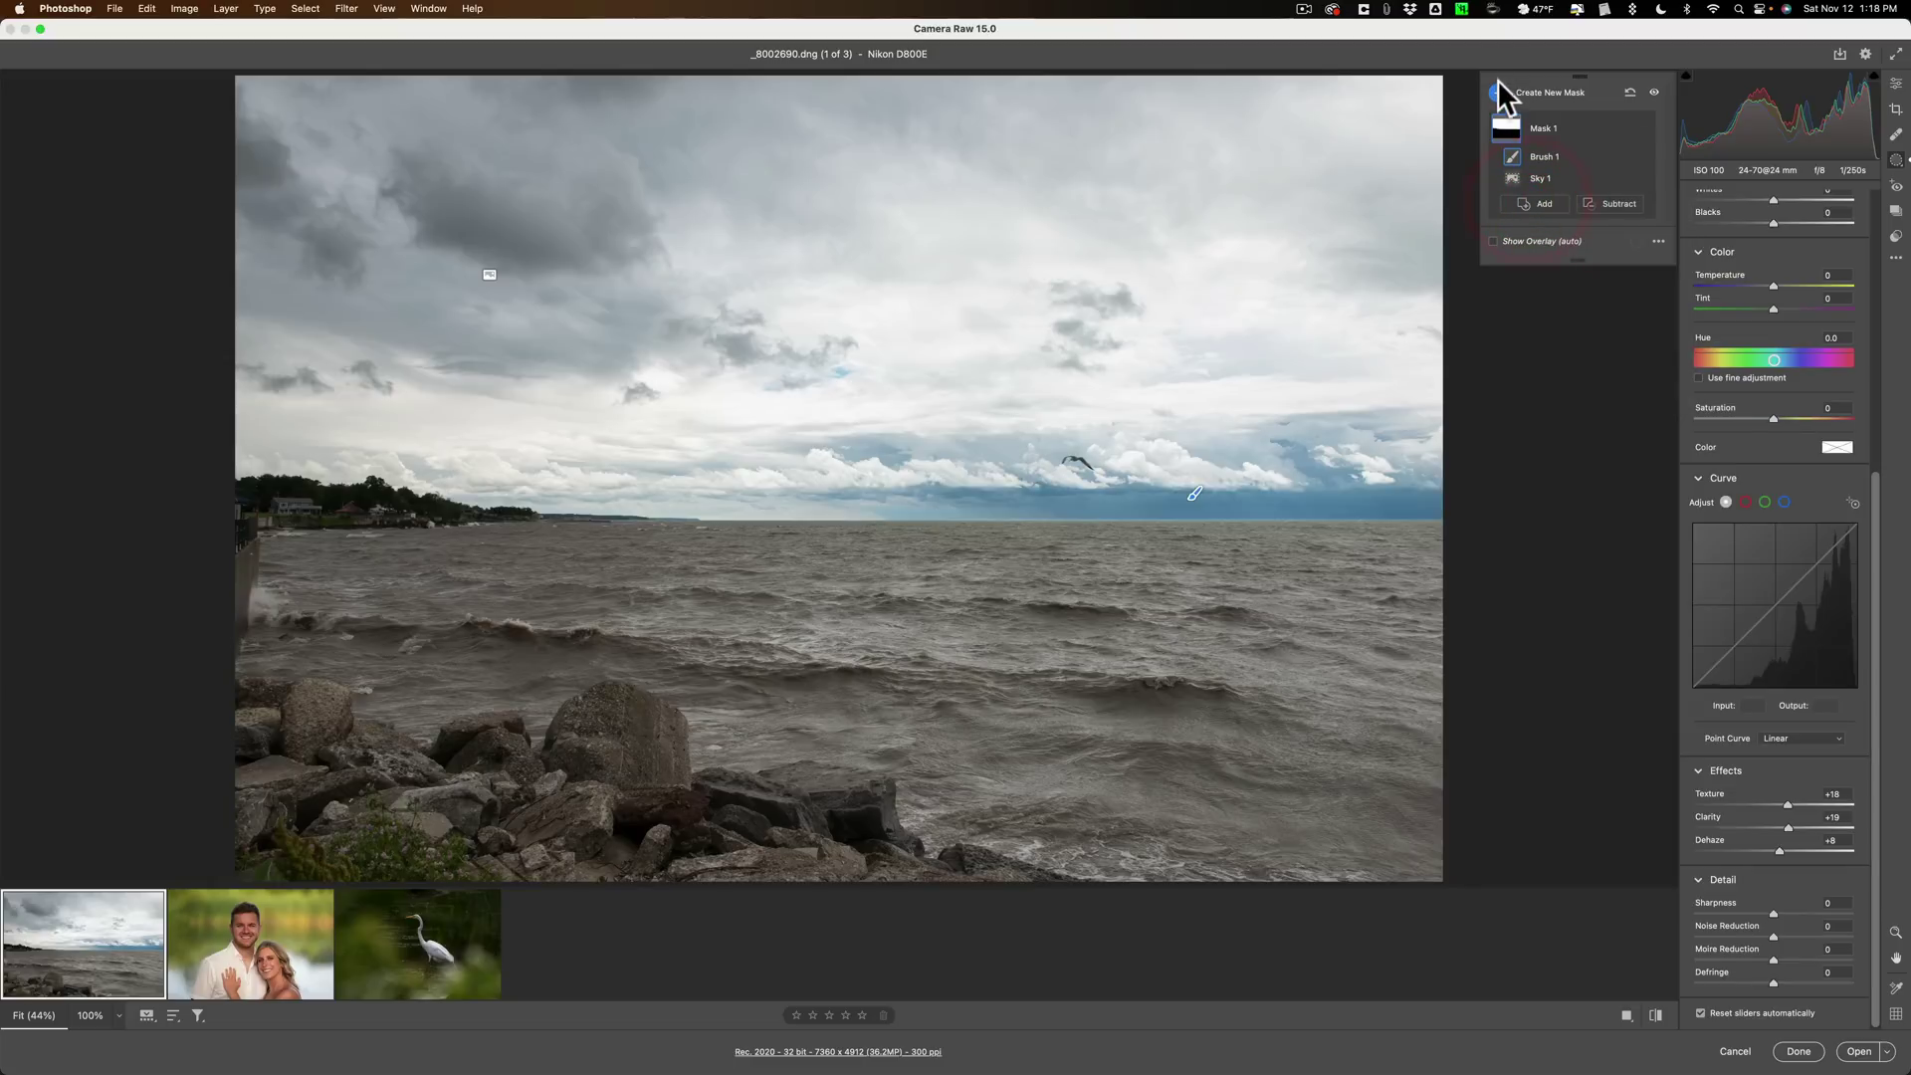
left_click(1497, 84)
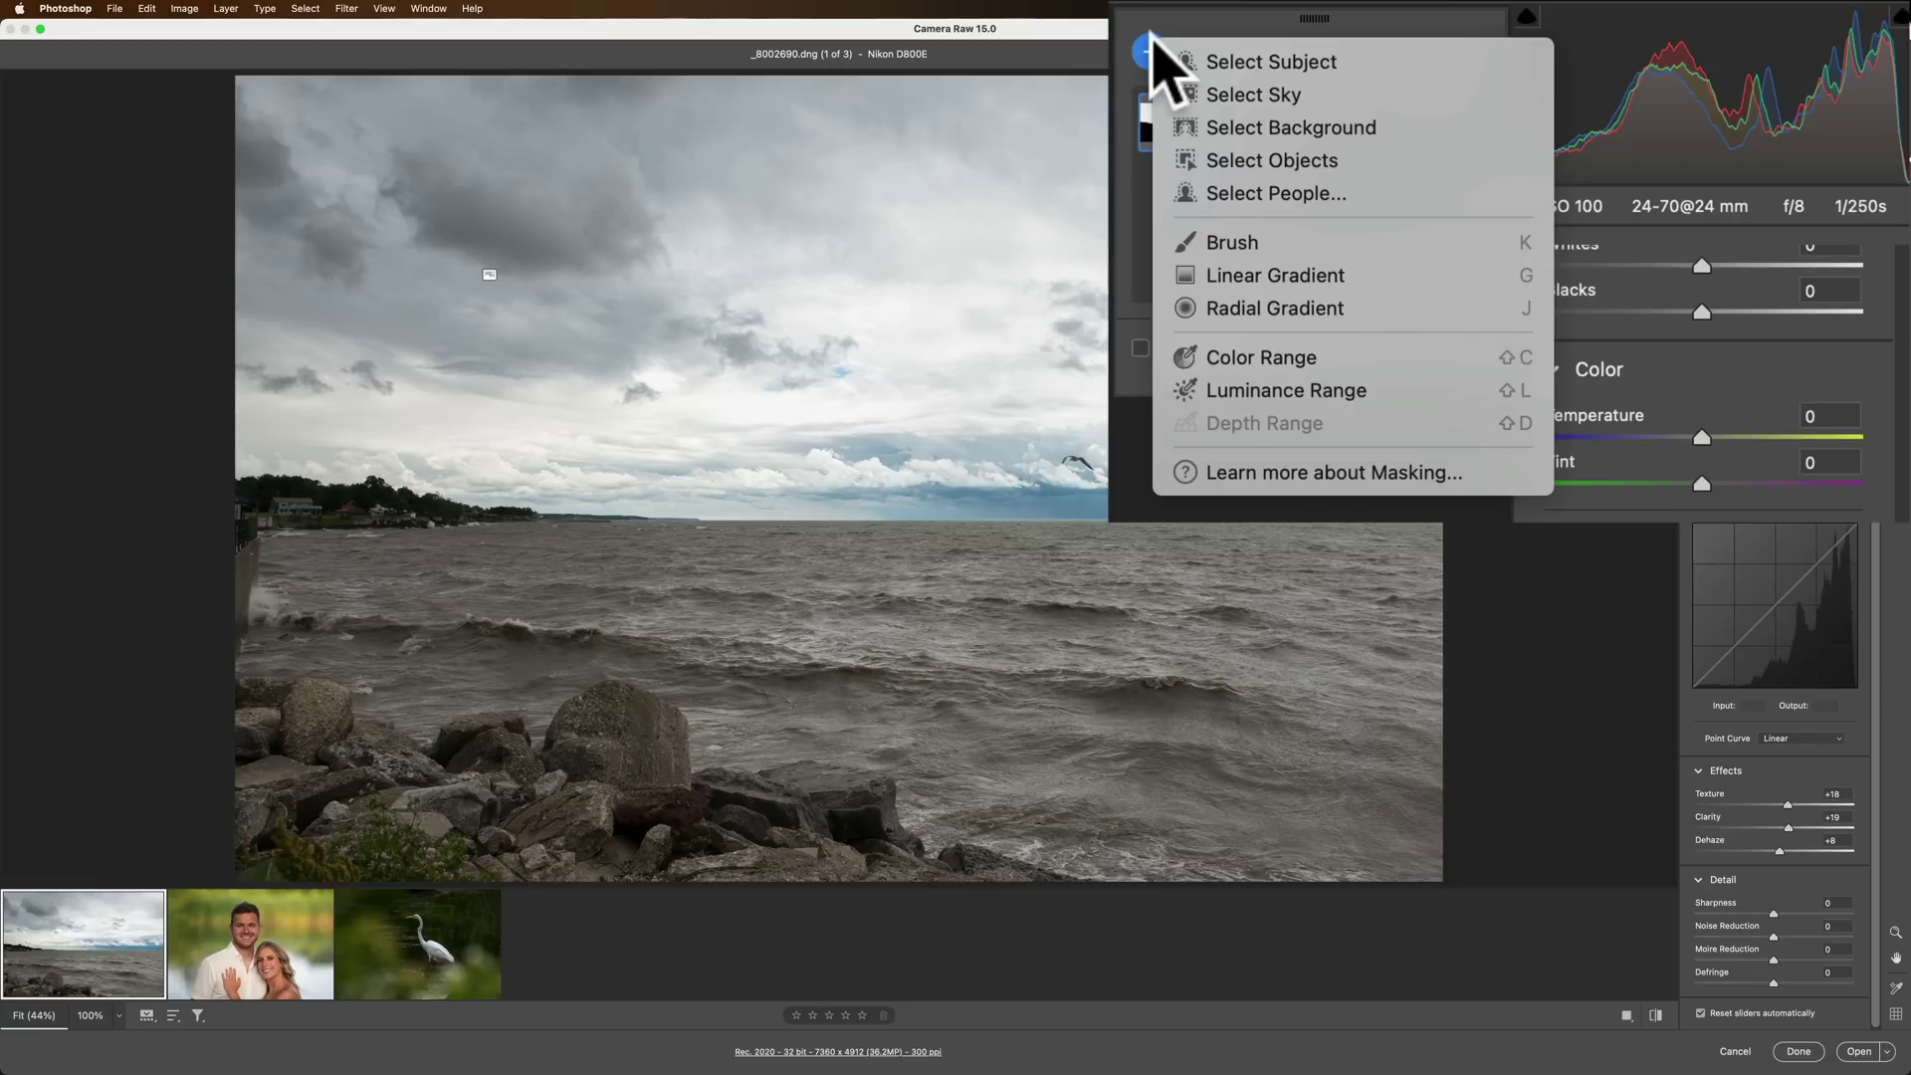
left_click(1147, 50)
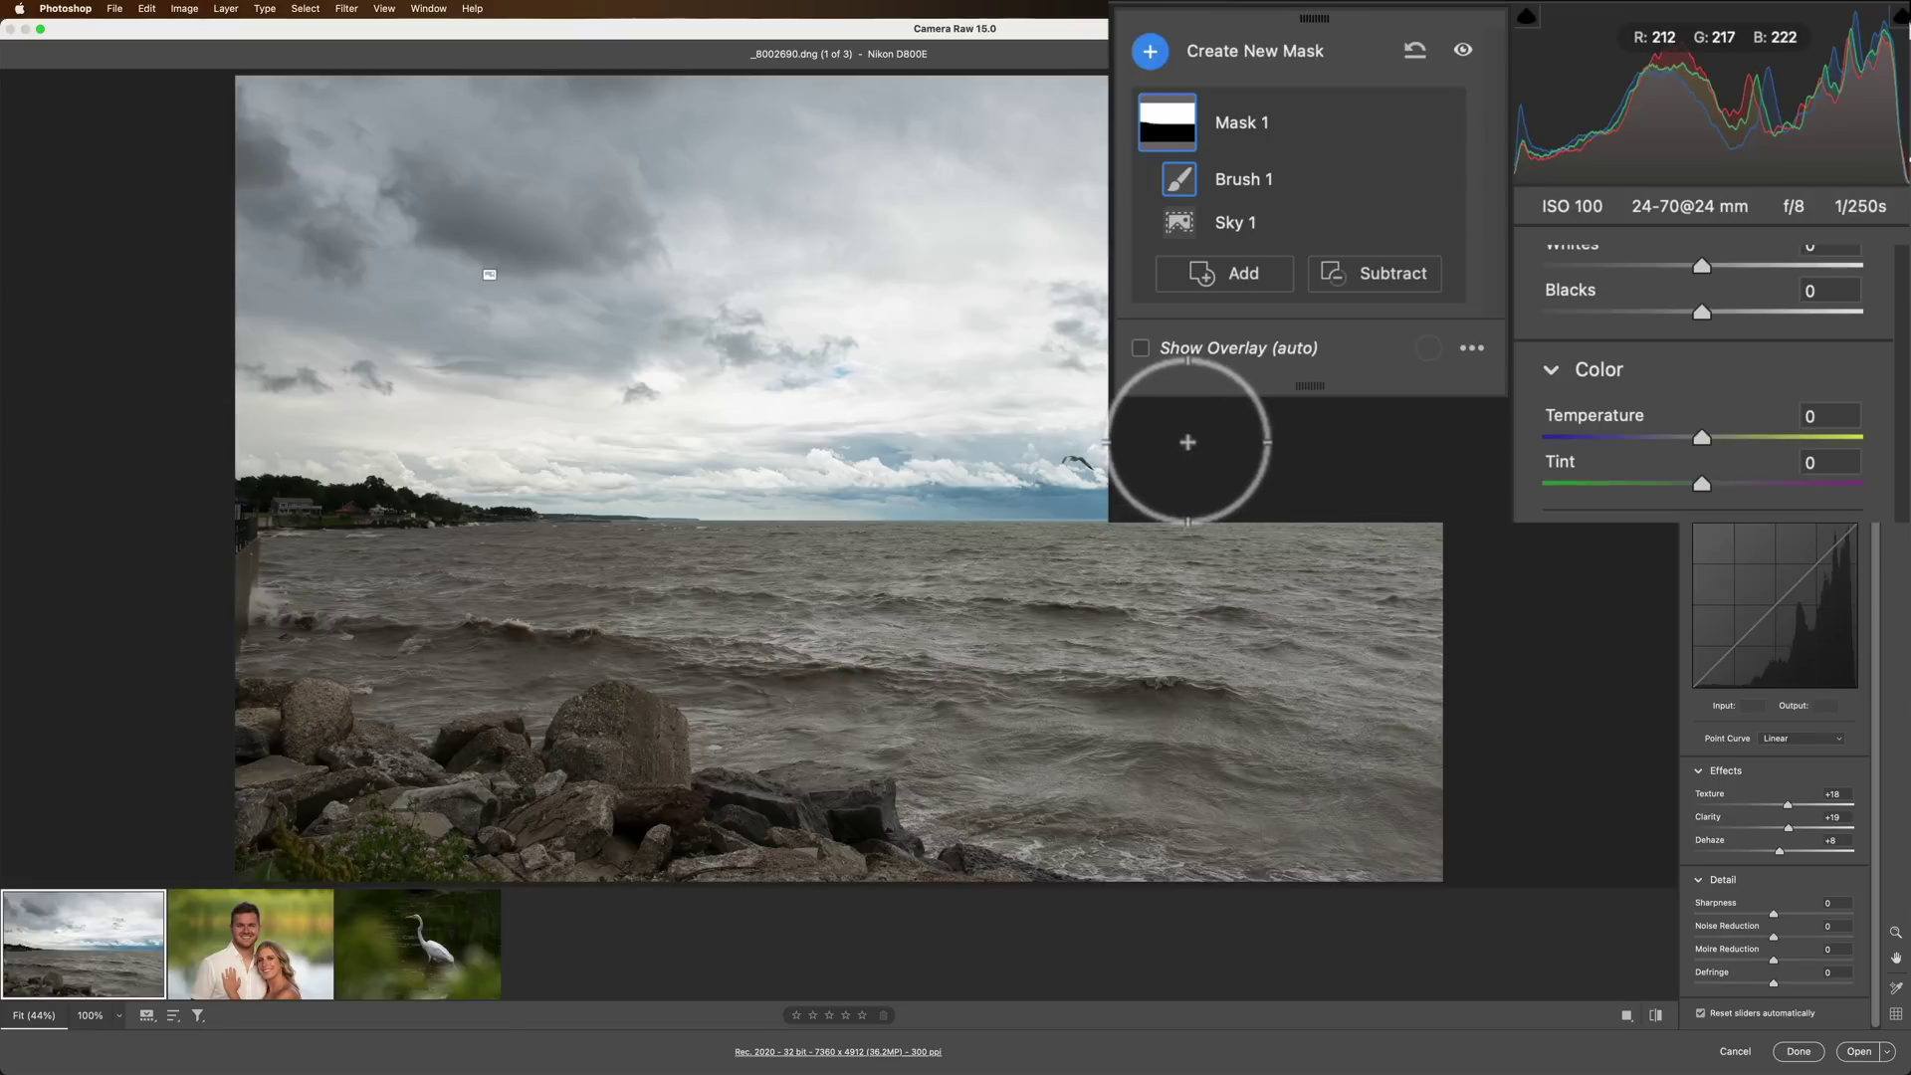
mouse_move(1271, 132)
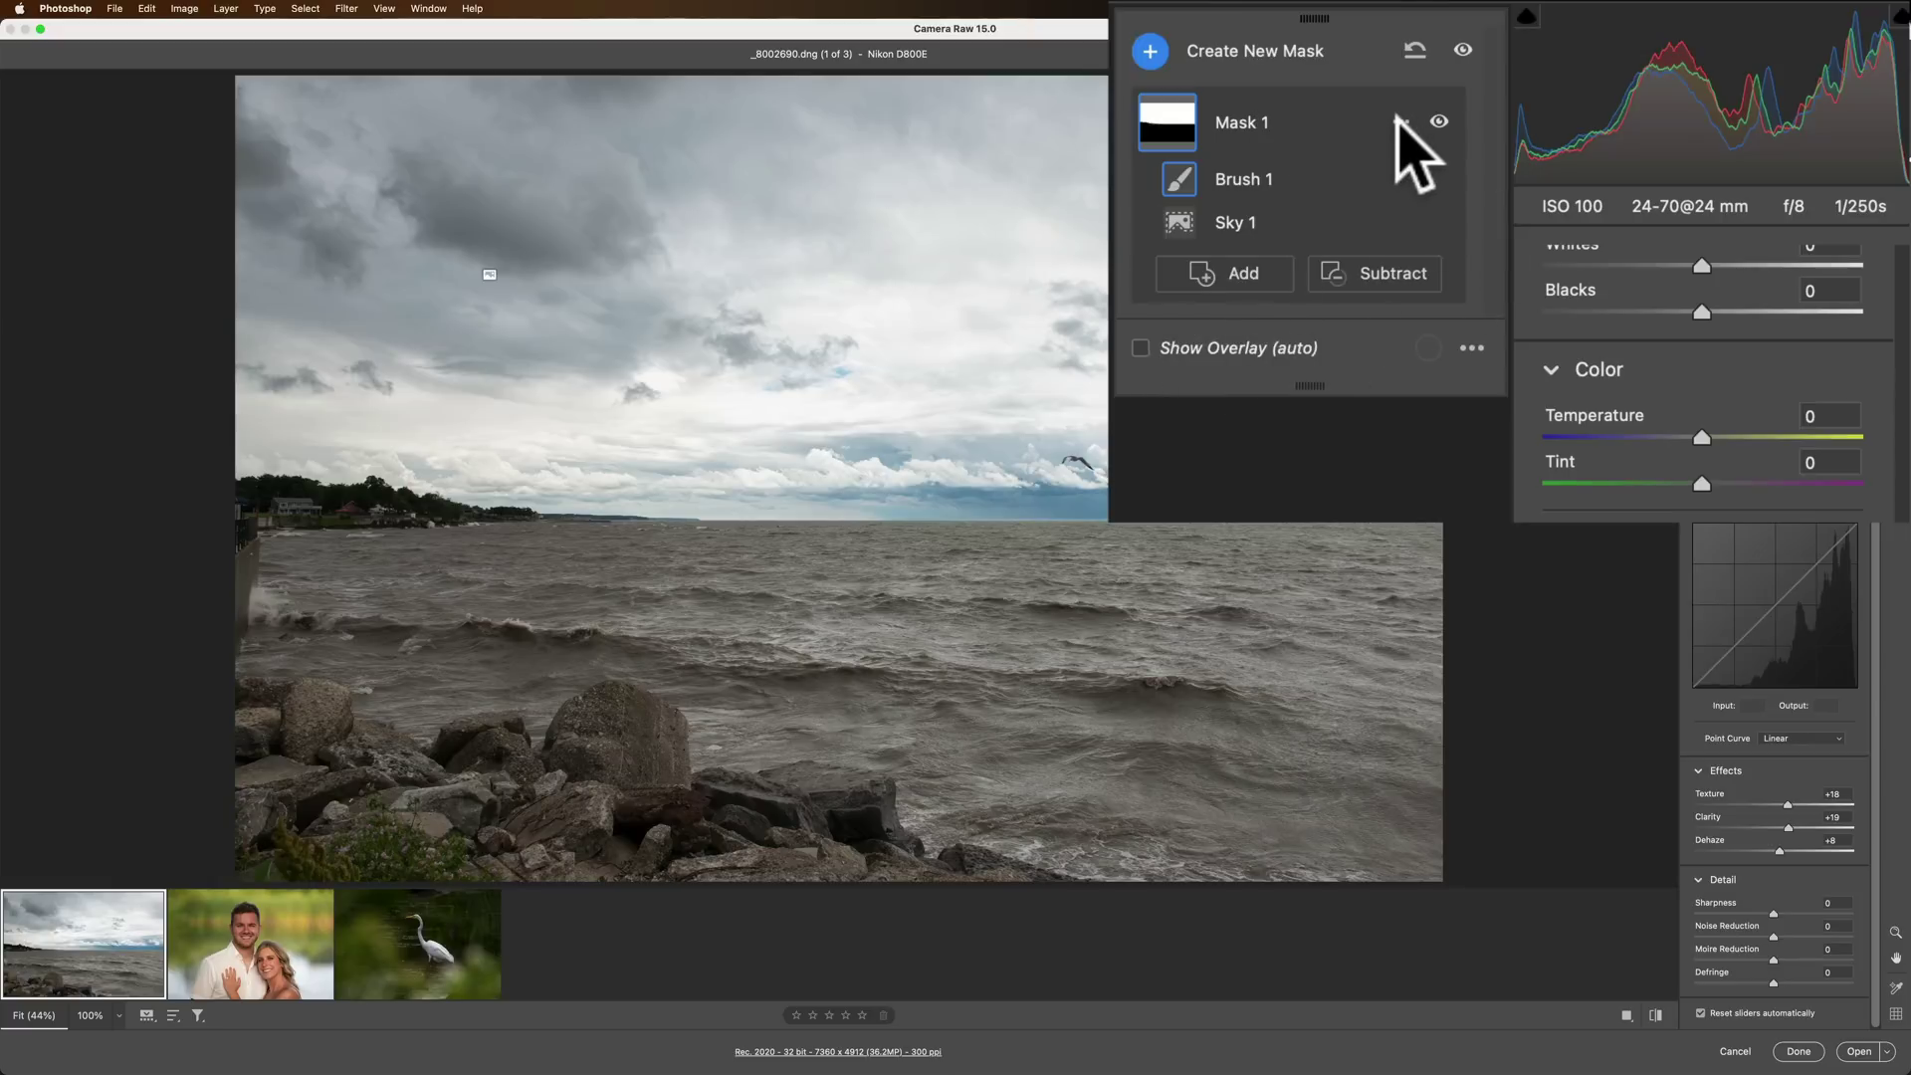
left_click(1399, 122)
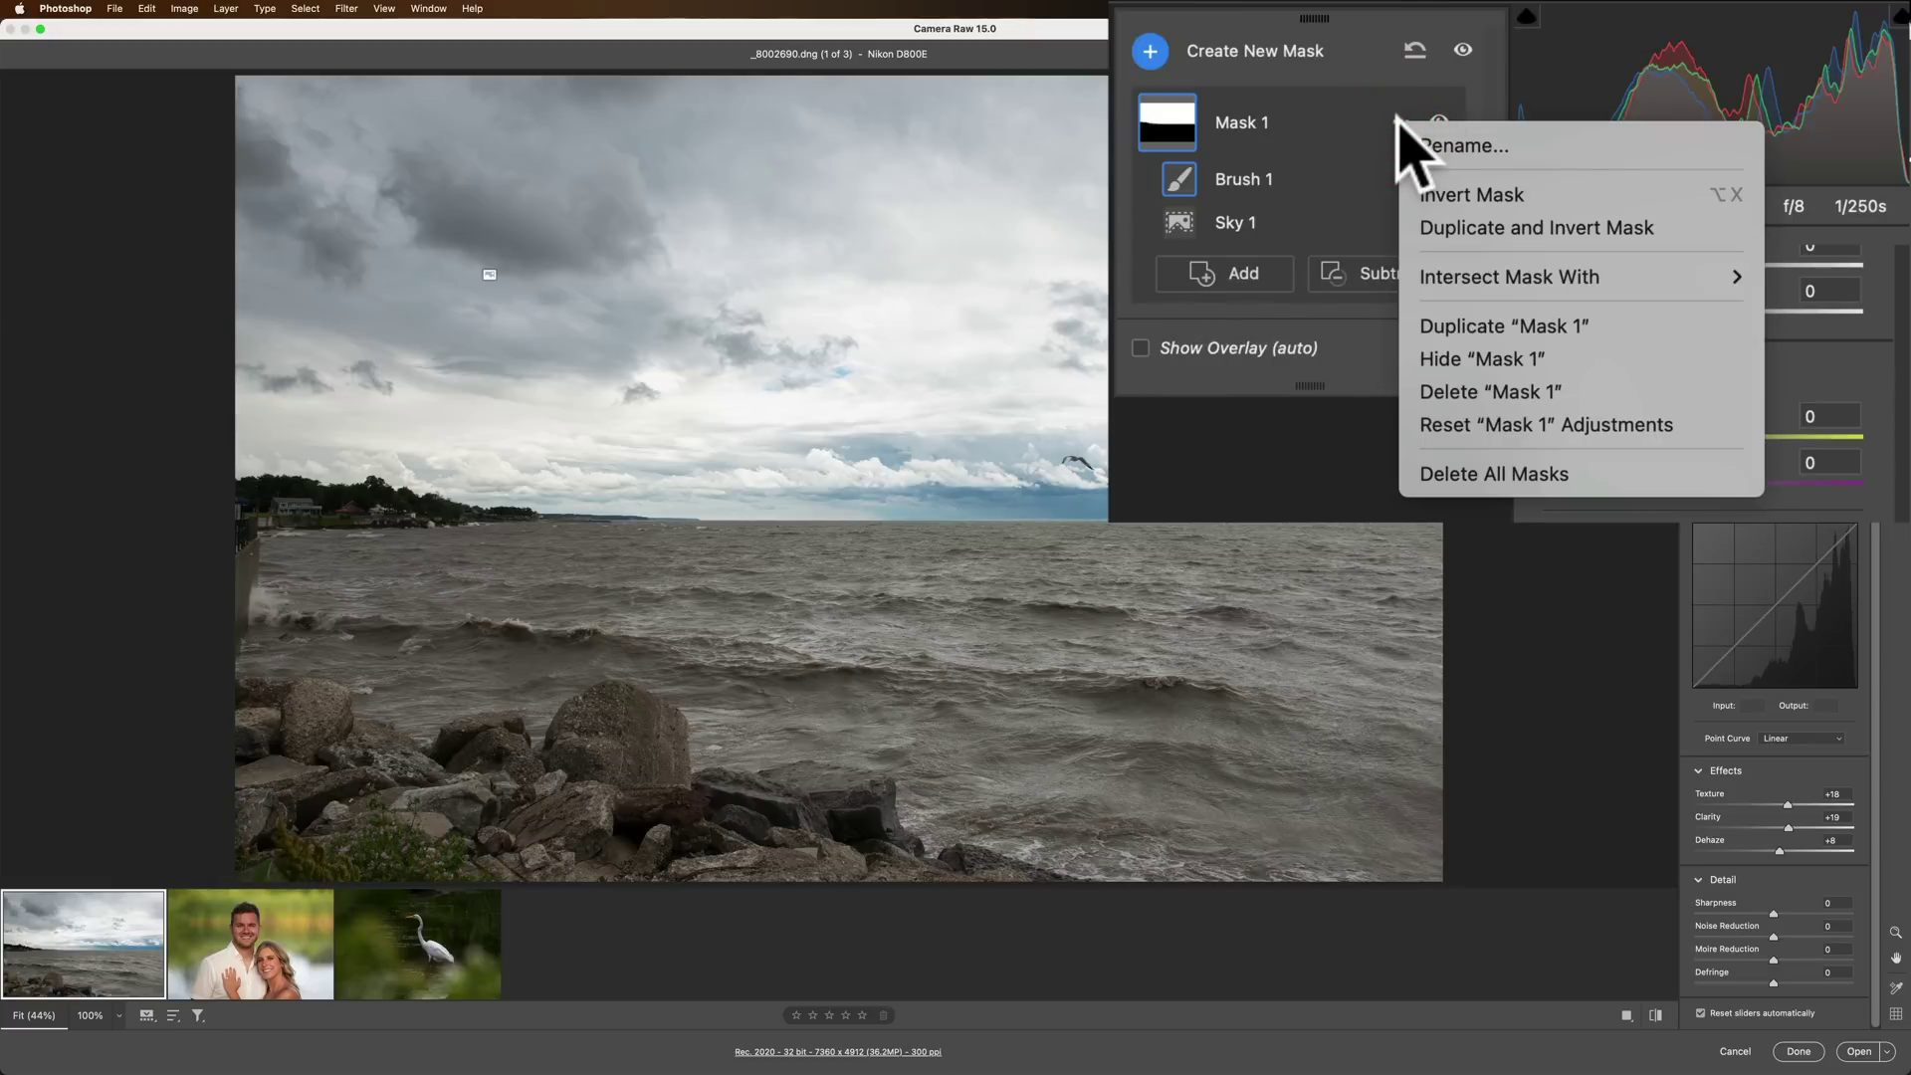
left_click(1441, 232)
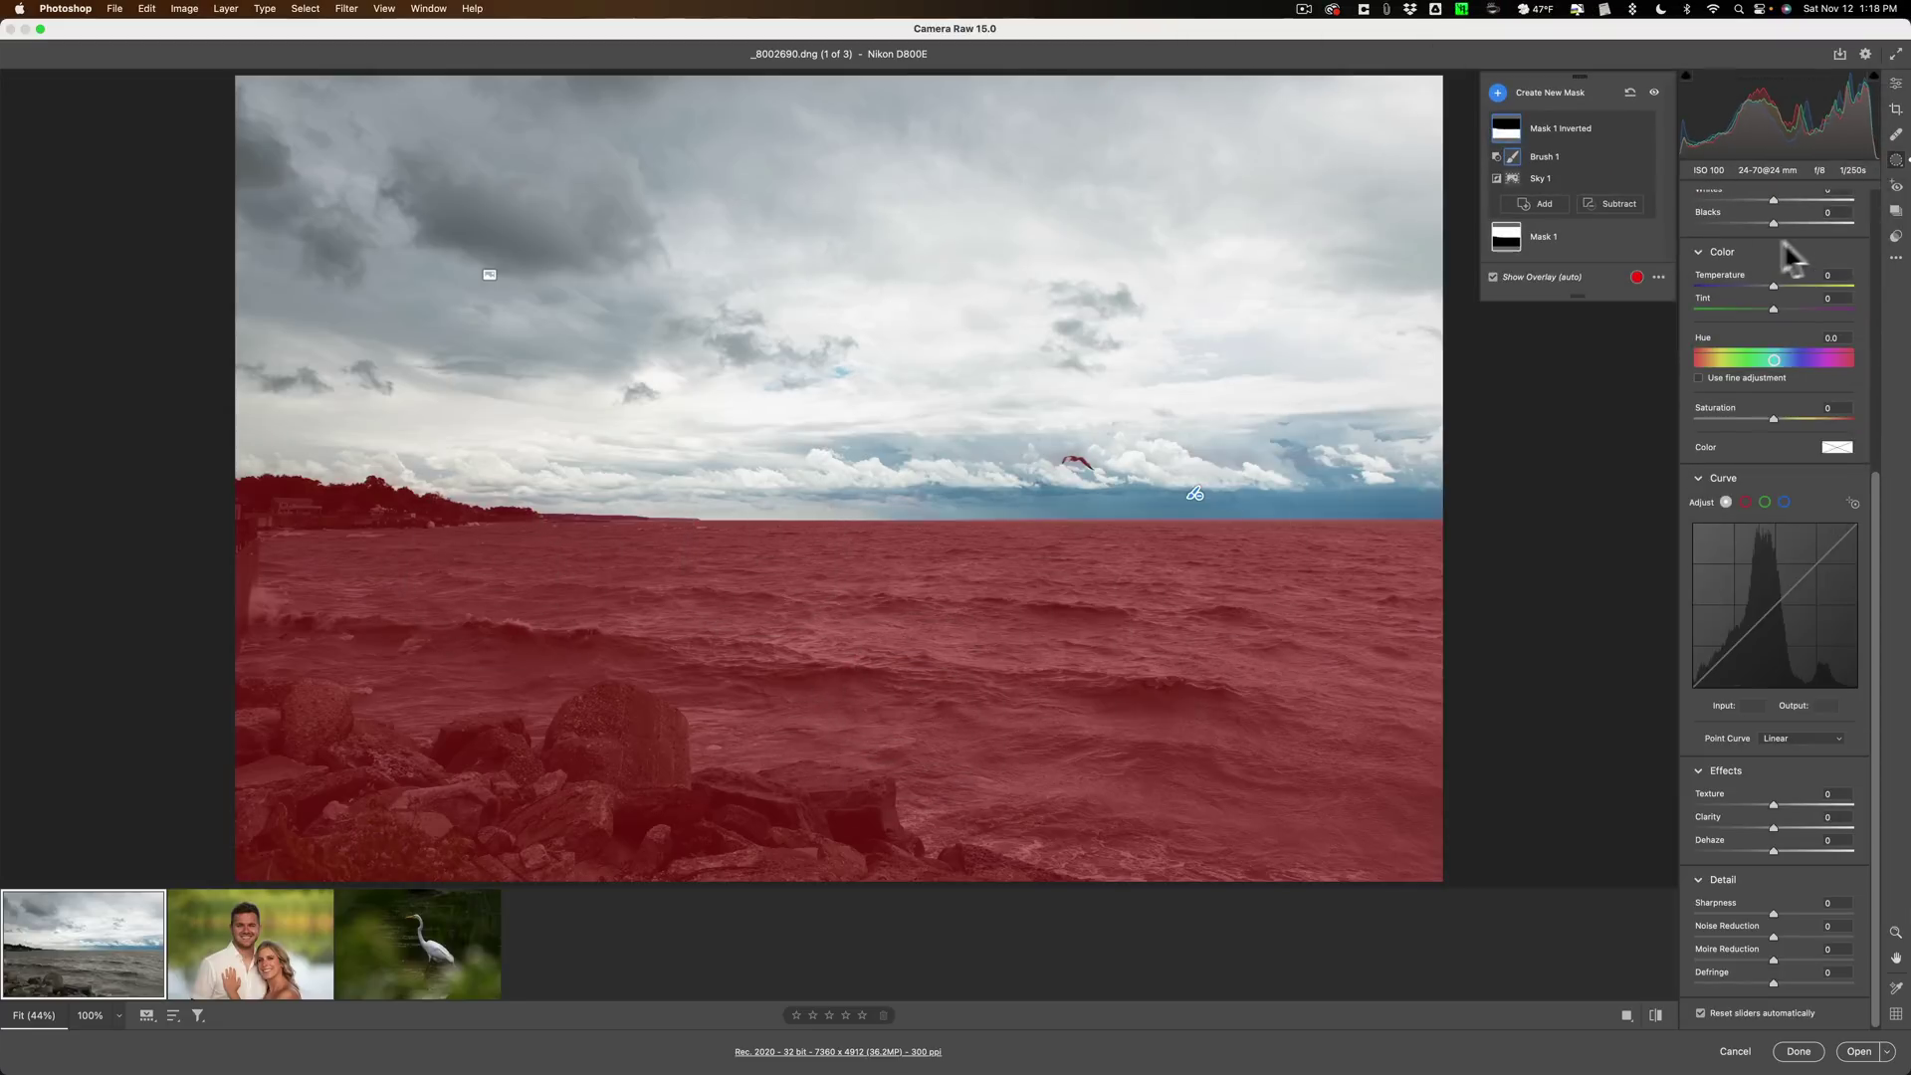
Set Mask 1 Inverted to Exposure +0.55 with Contrast about +9
scroll(1802, 245, "up", 10)
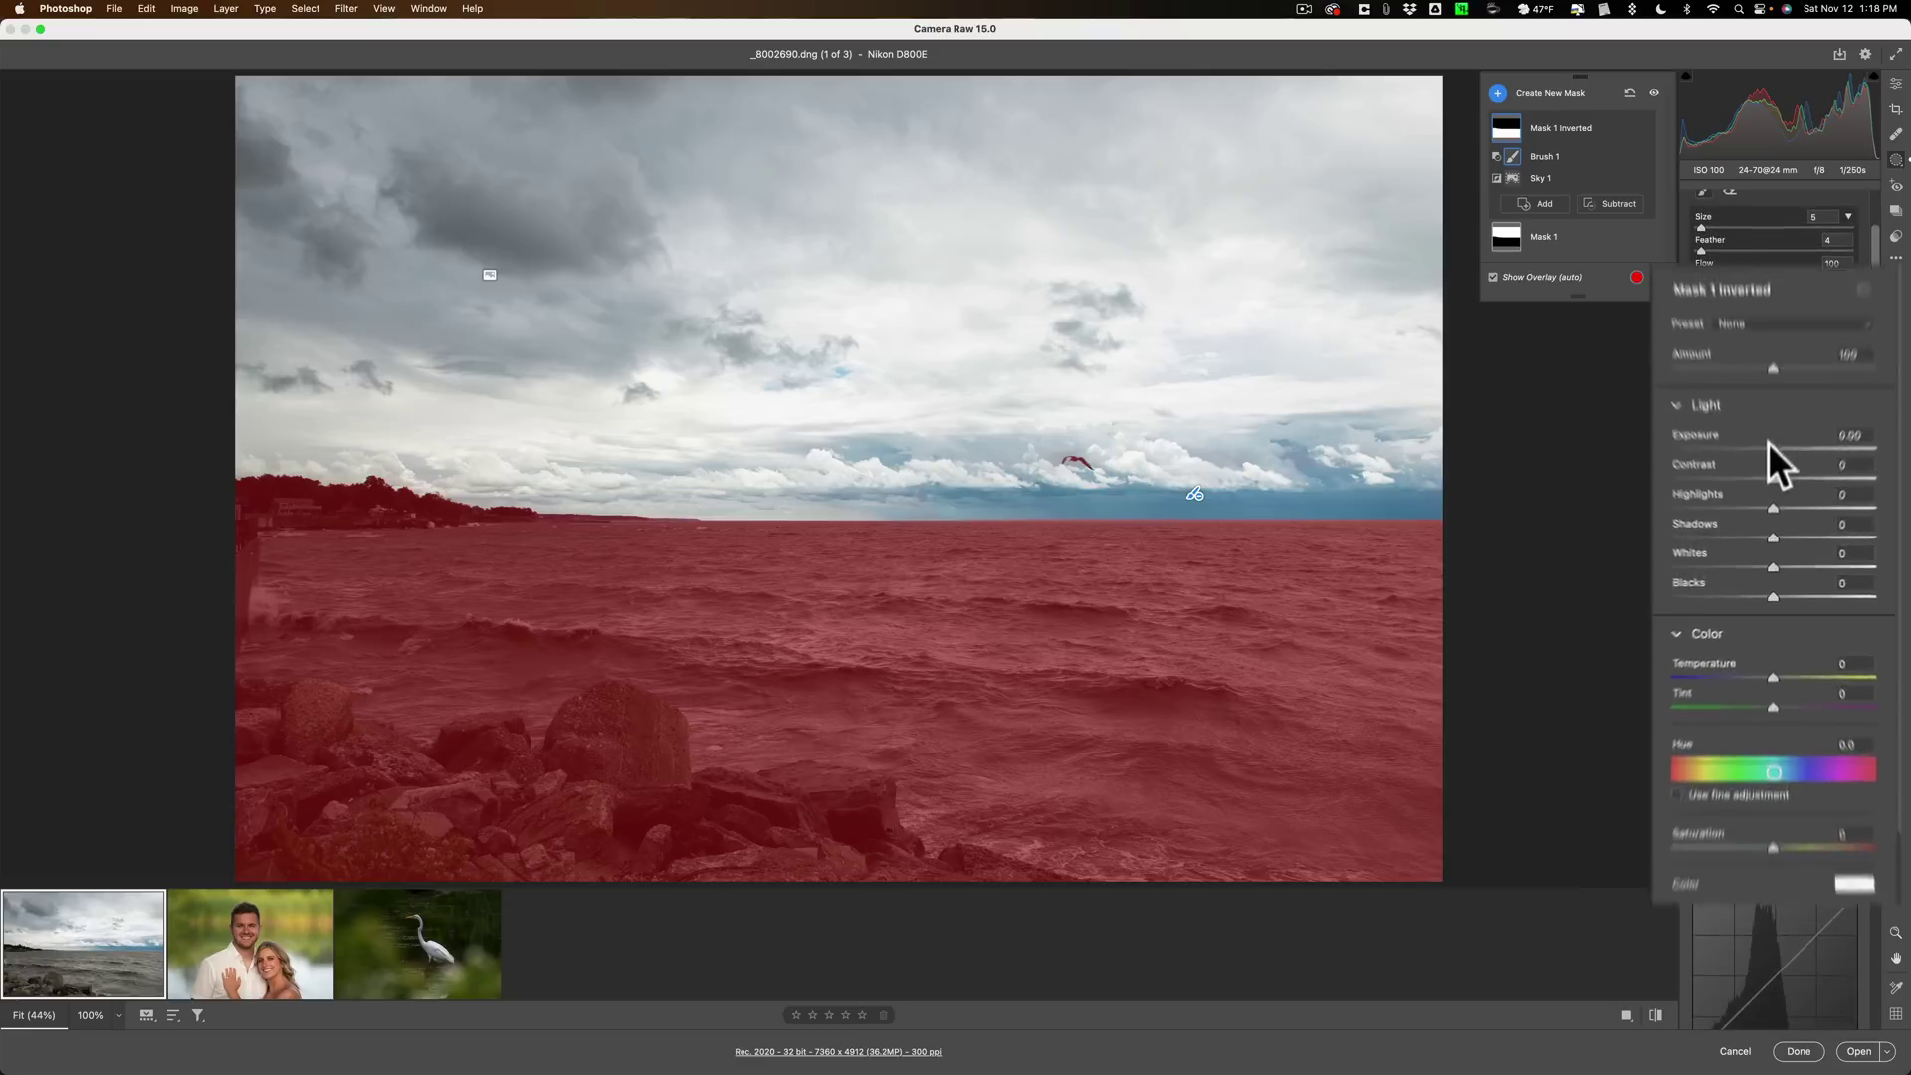
left_click_drag(1708, 363, 1722, 409)
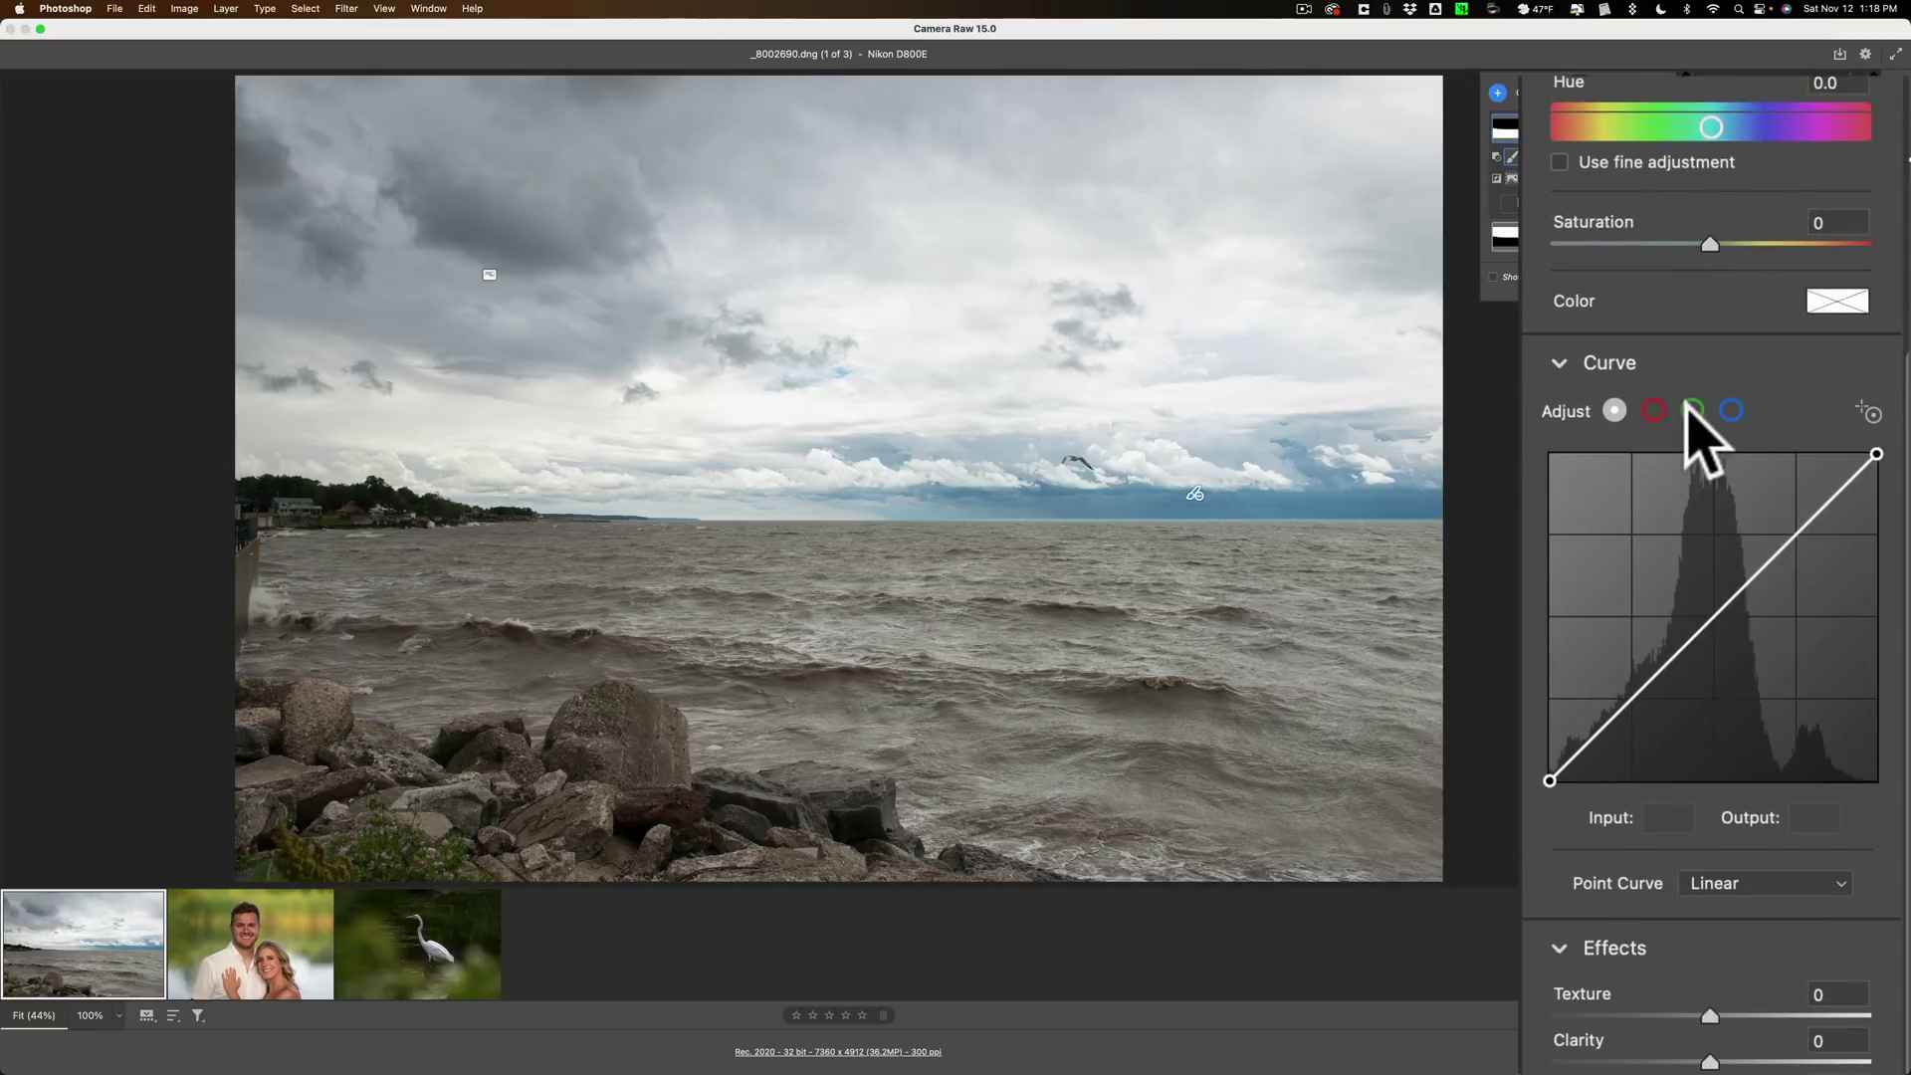
left_click_drag(1710, 1062, 1738, 1063)
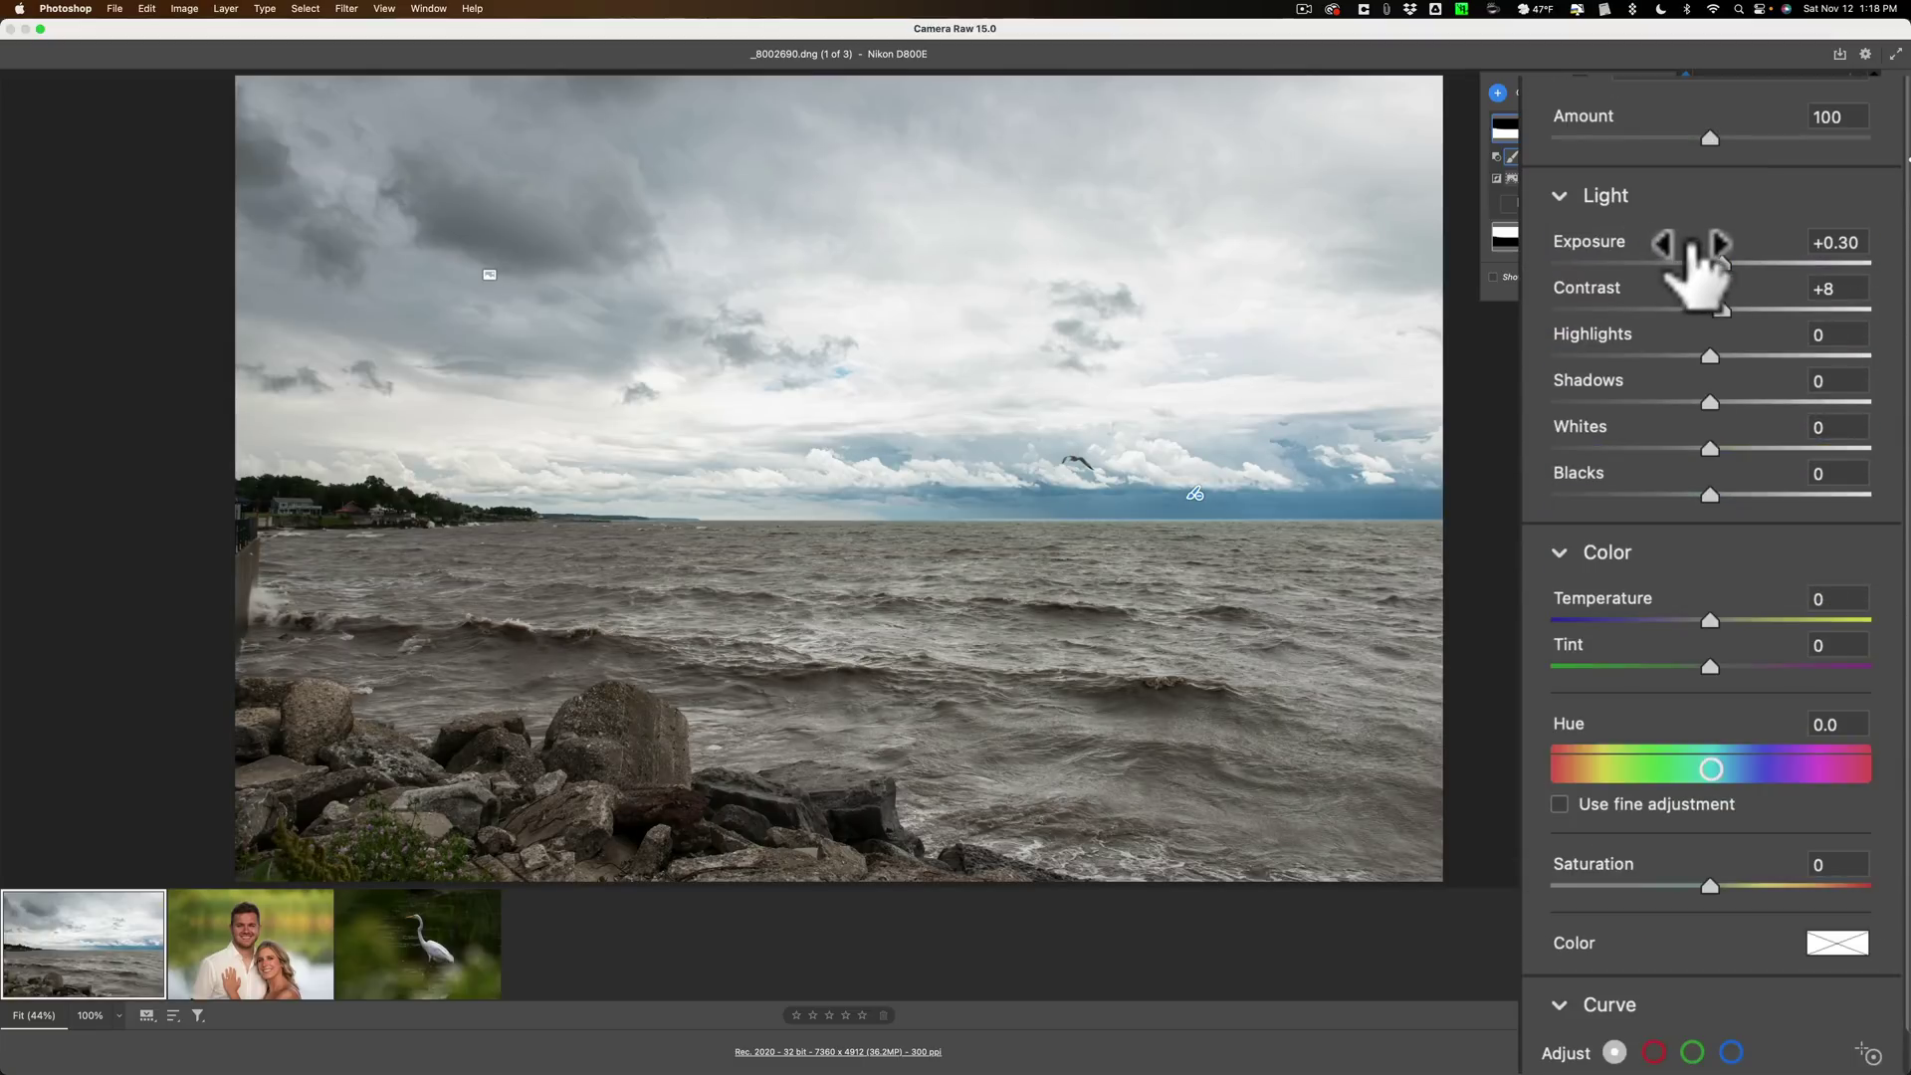
left_click_drag(1720, 264, 1728, 264)
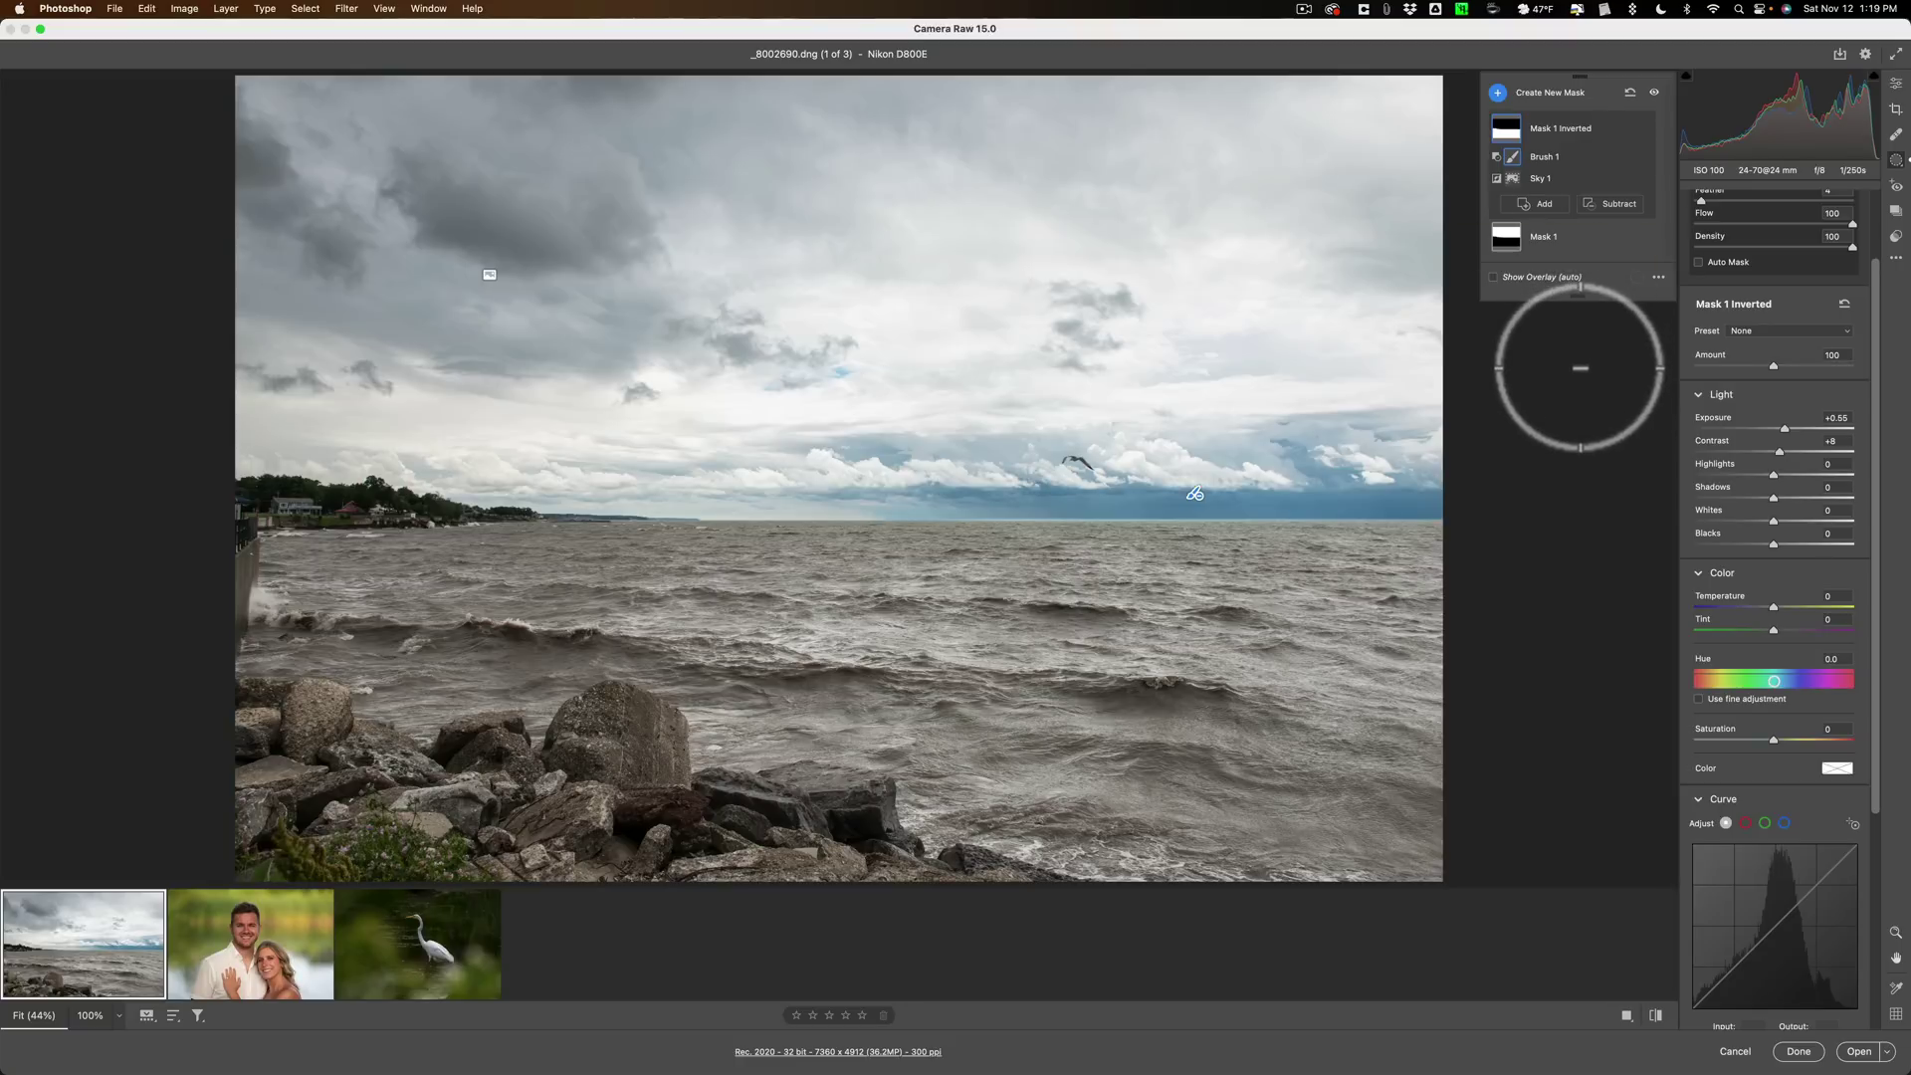
Switch to the couple's portrait _DSC1091.dng in the filmstrip
left_click(257, 956)
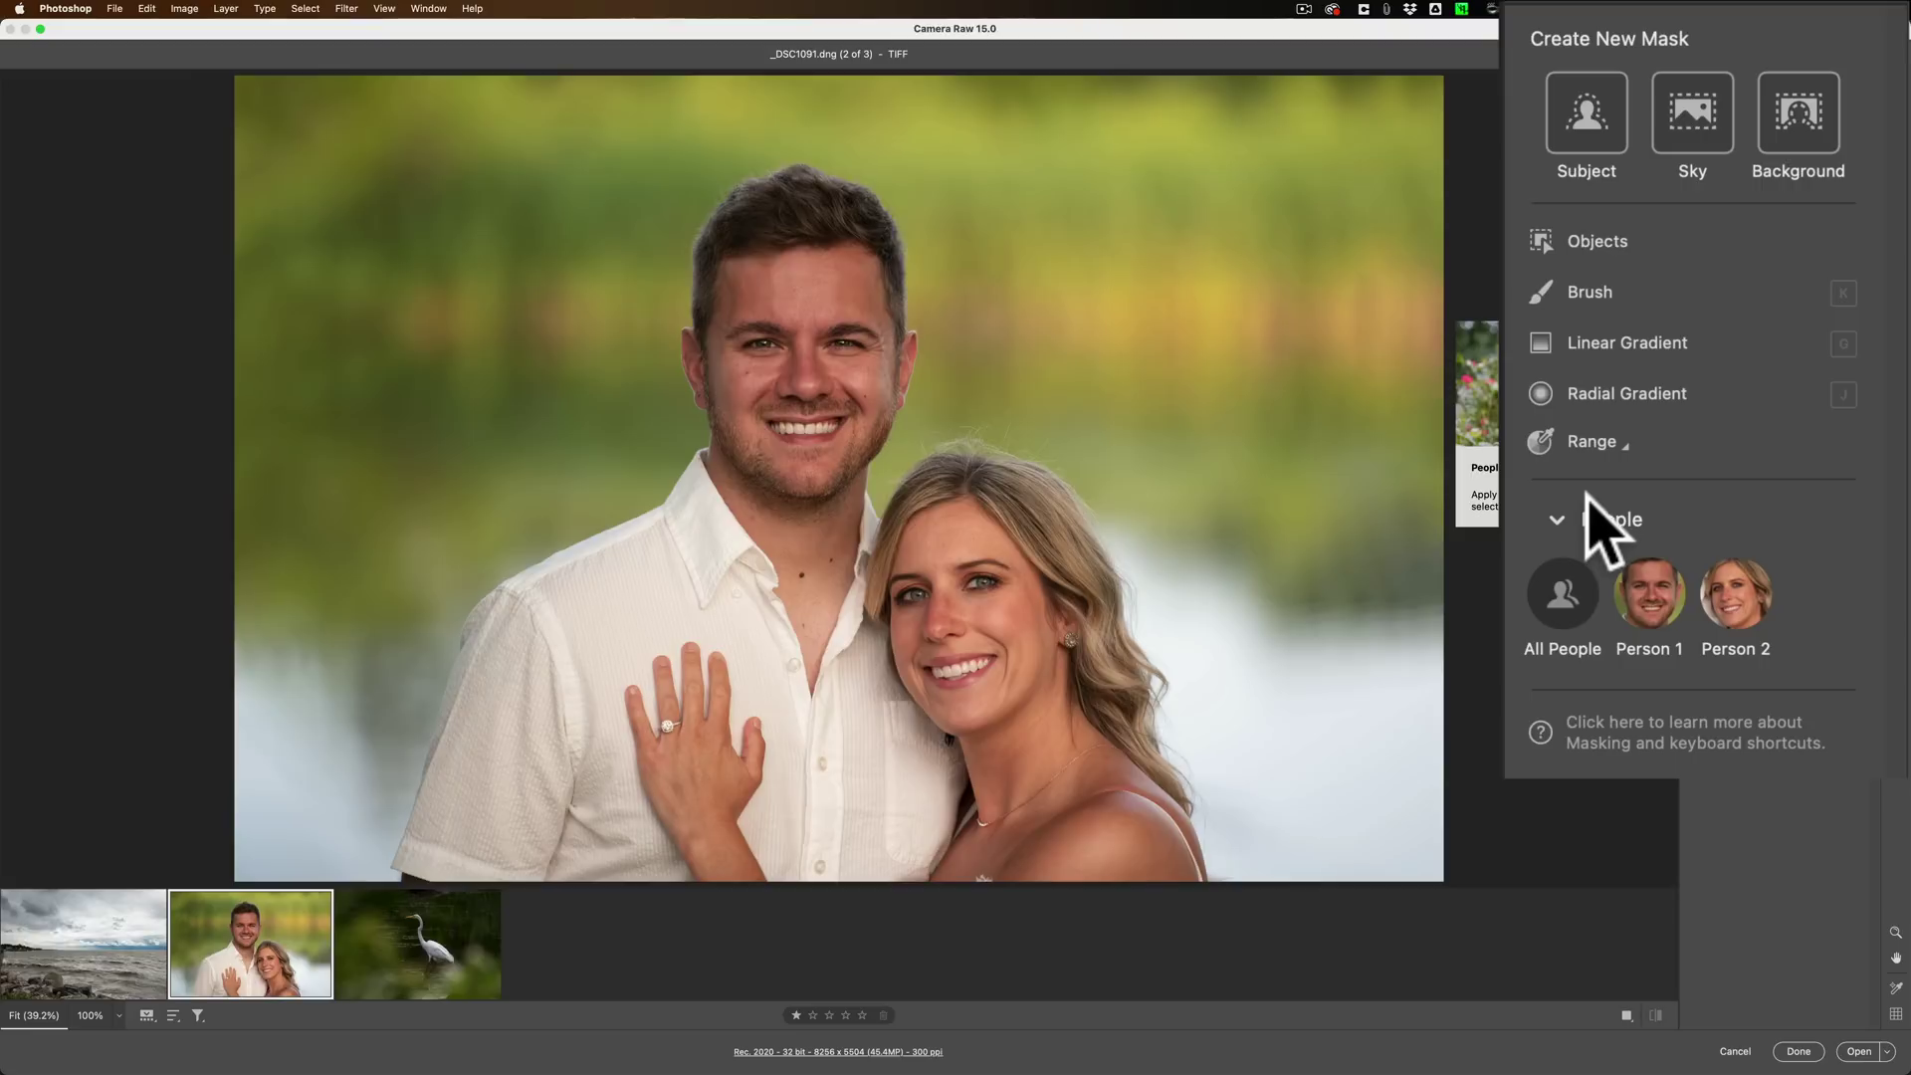
Create a Person 1 Face Skin mask and set Texture -16 and Clarity -11
left_click(1647, 598)
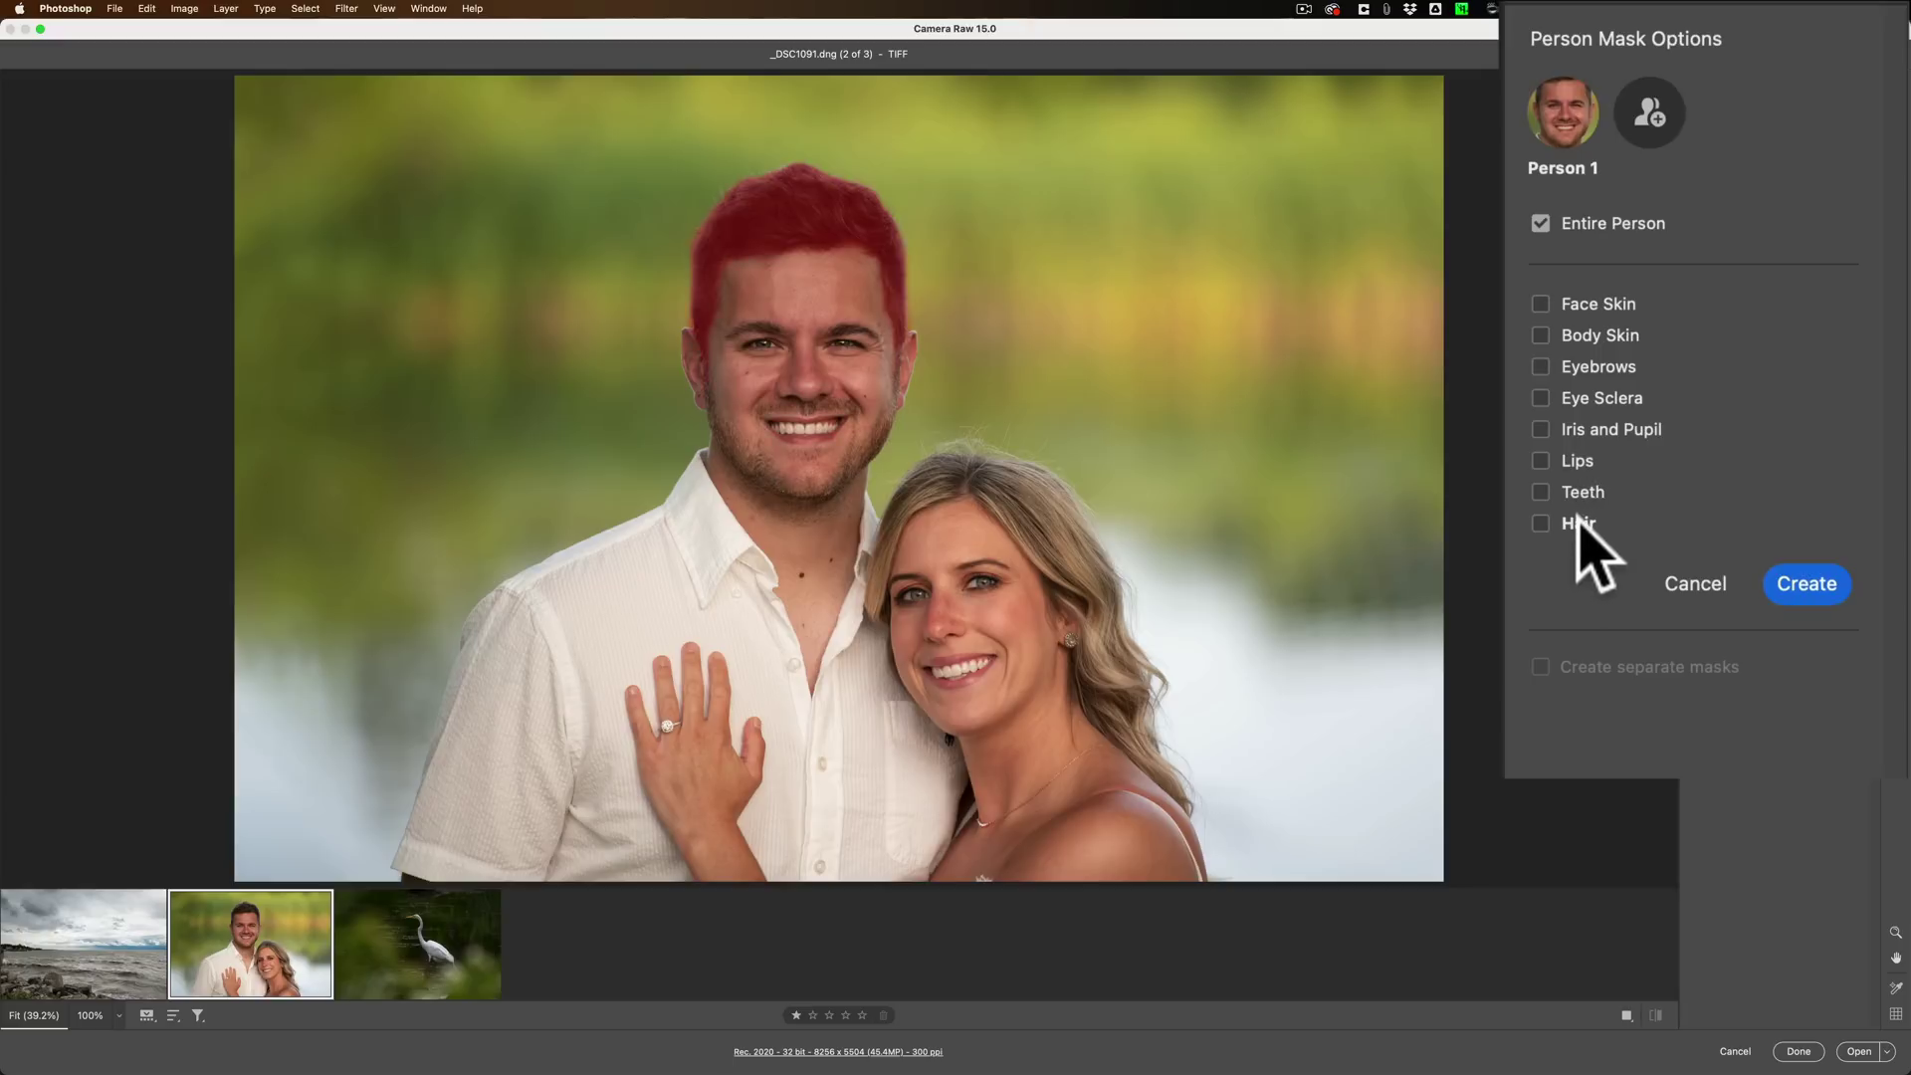
left_click(1539, 303)
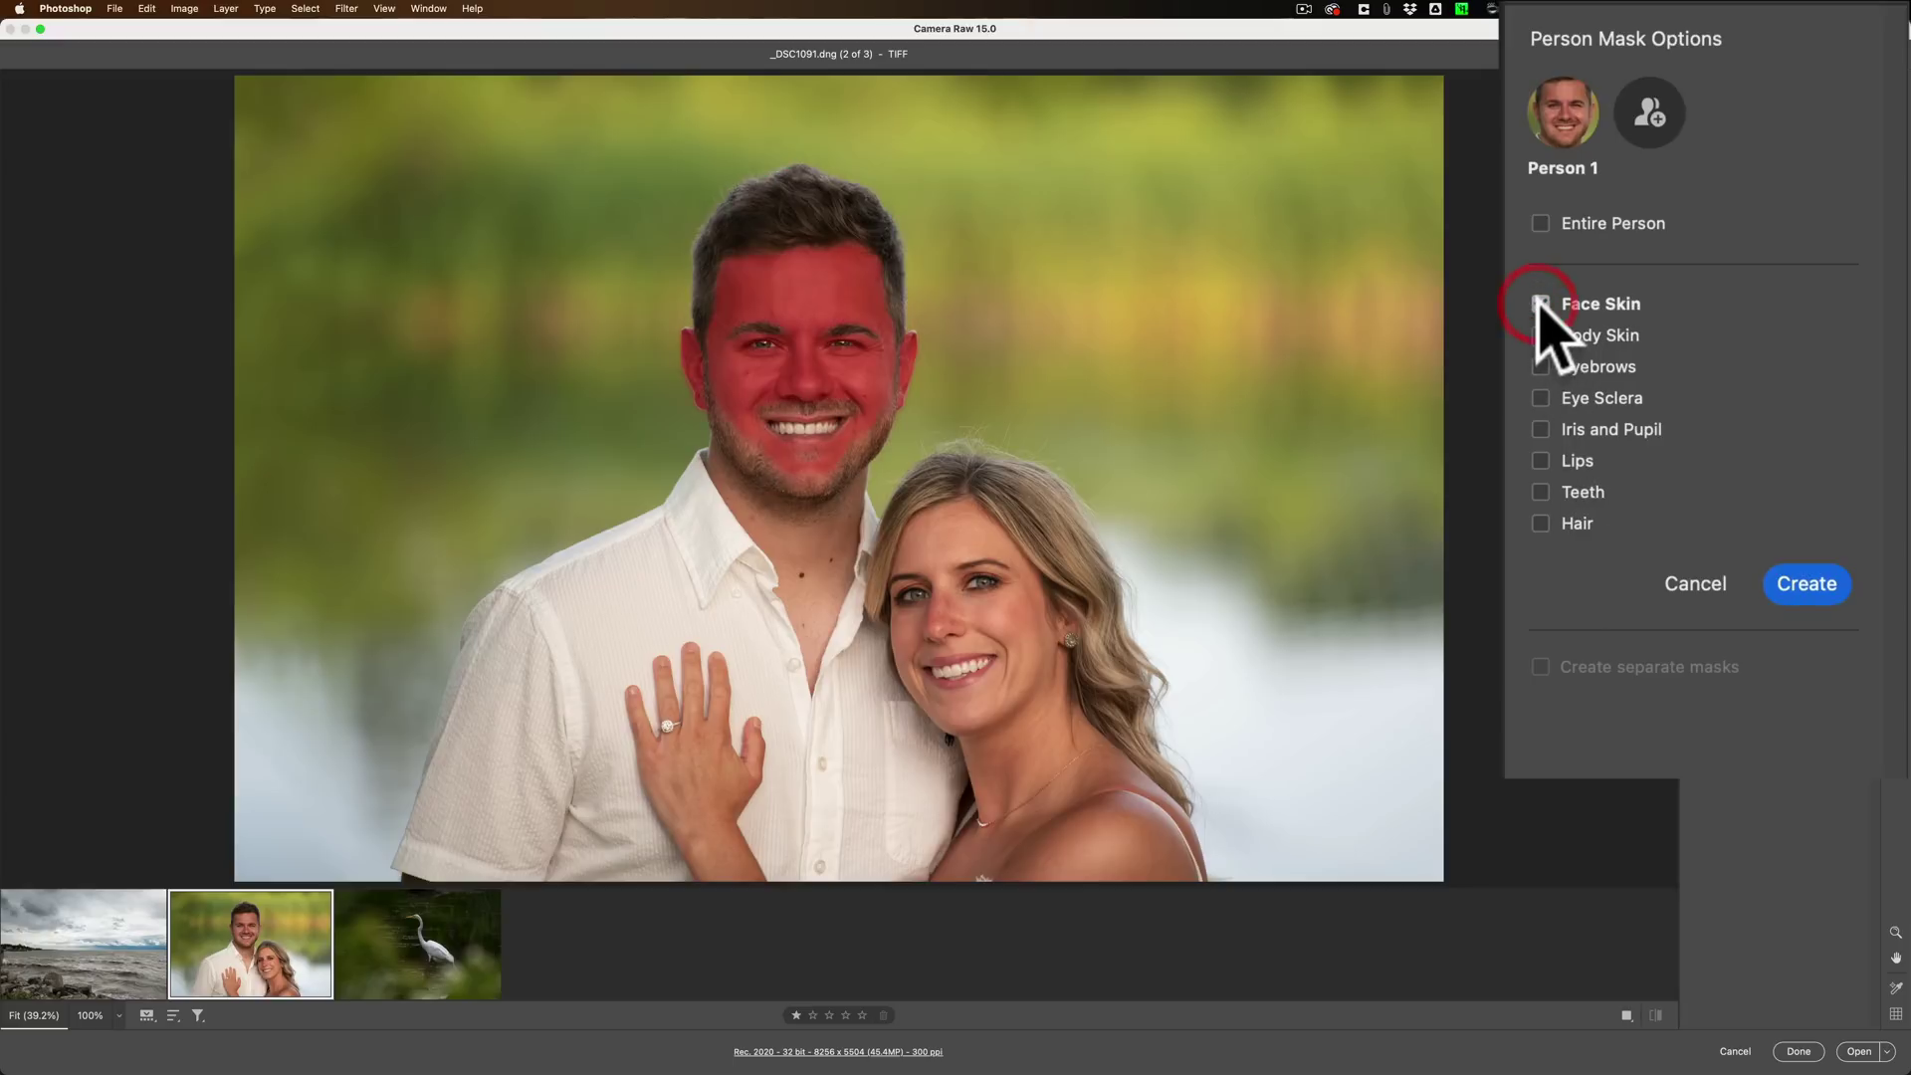
left_click(1806, 584)
scroll(1847, 512, "down", 5)
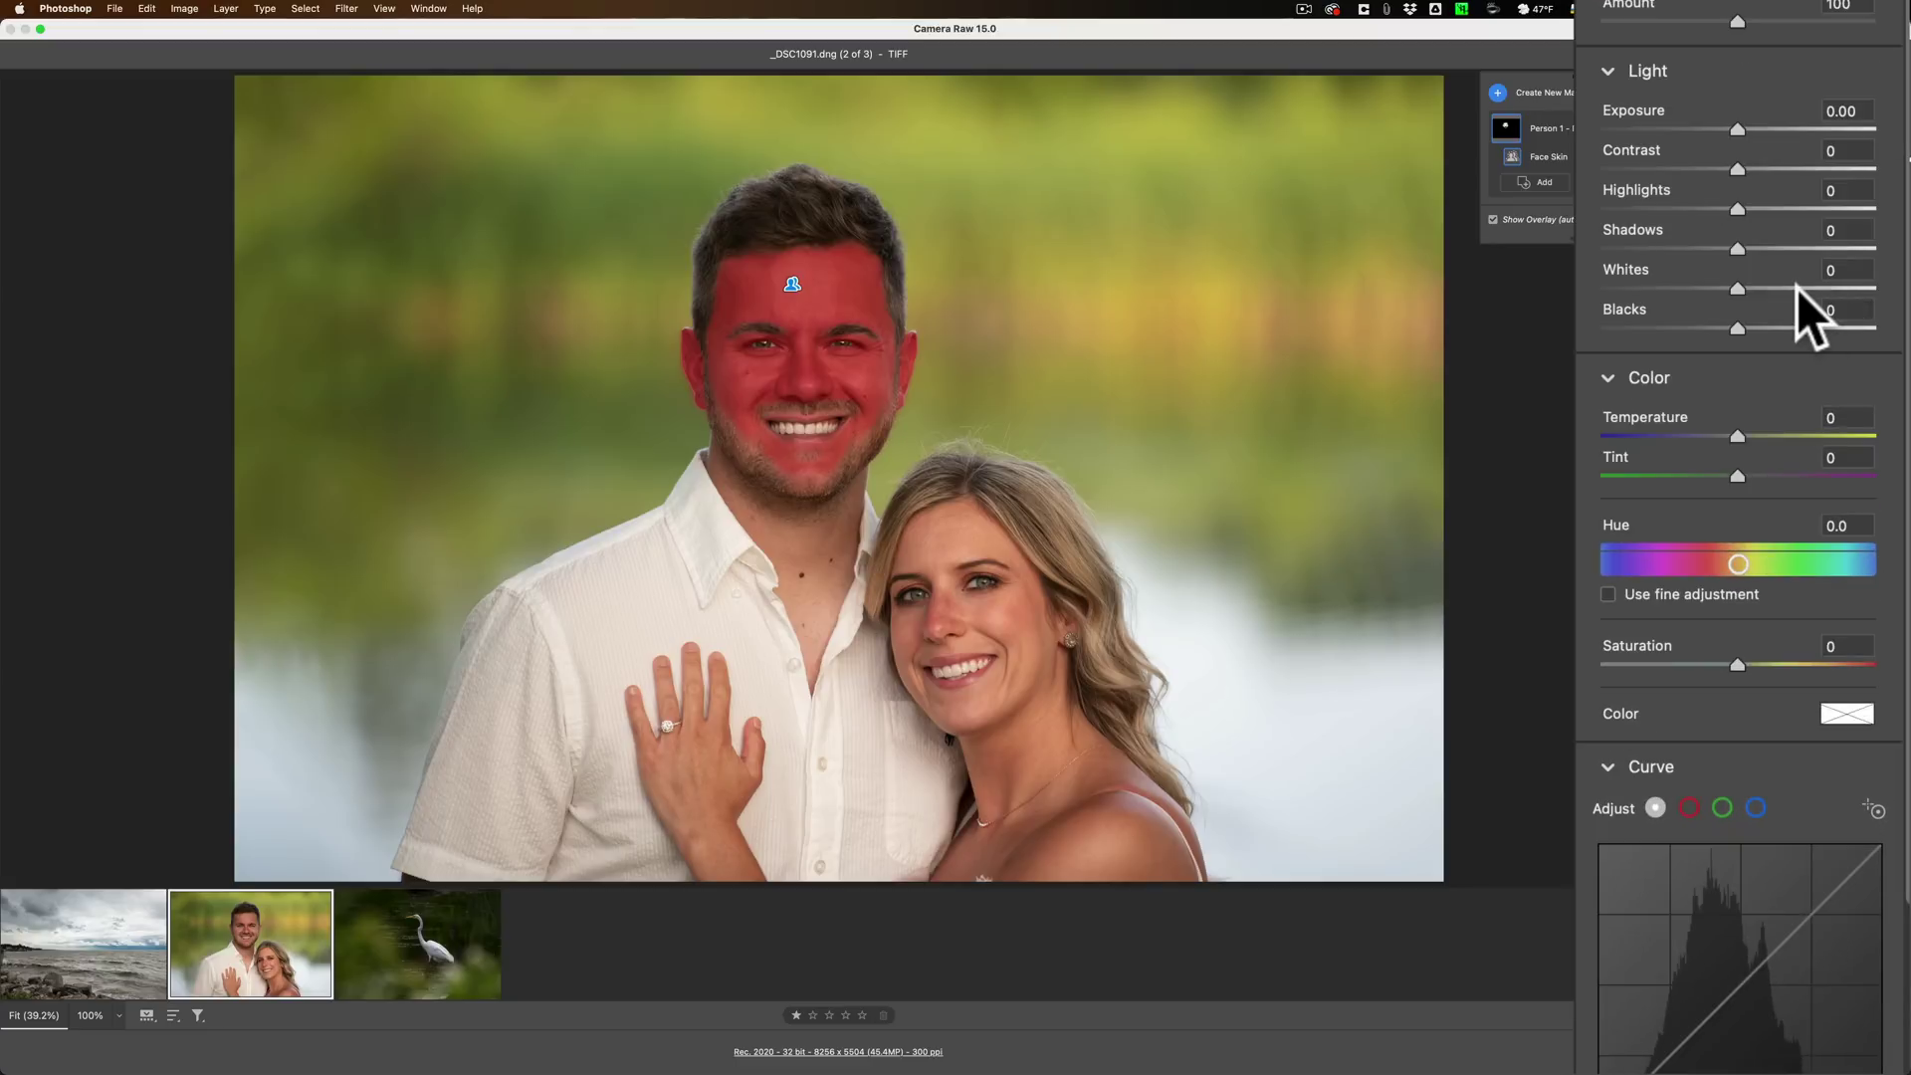
scroll(1795, 289, "down", 10)
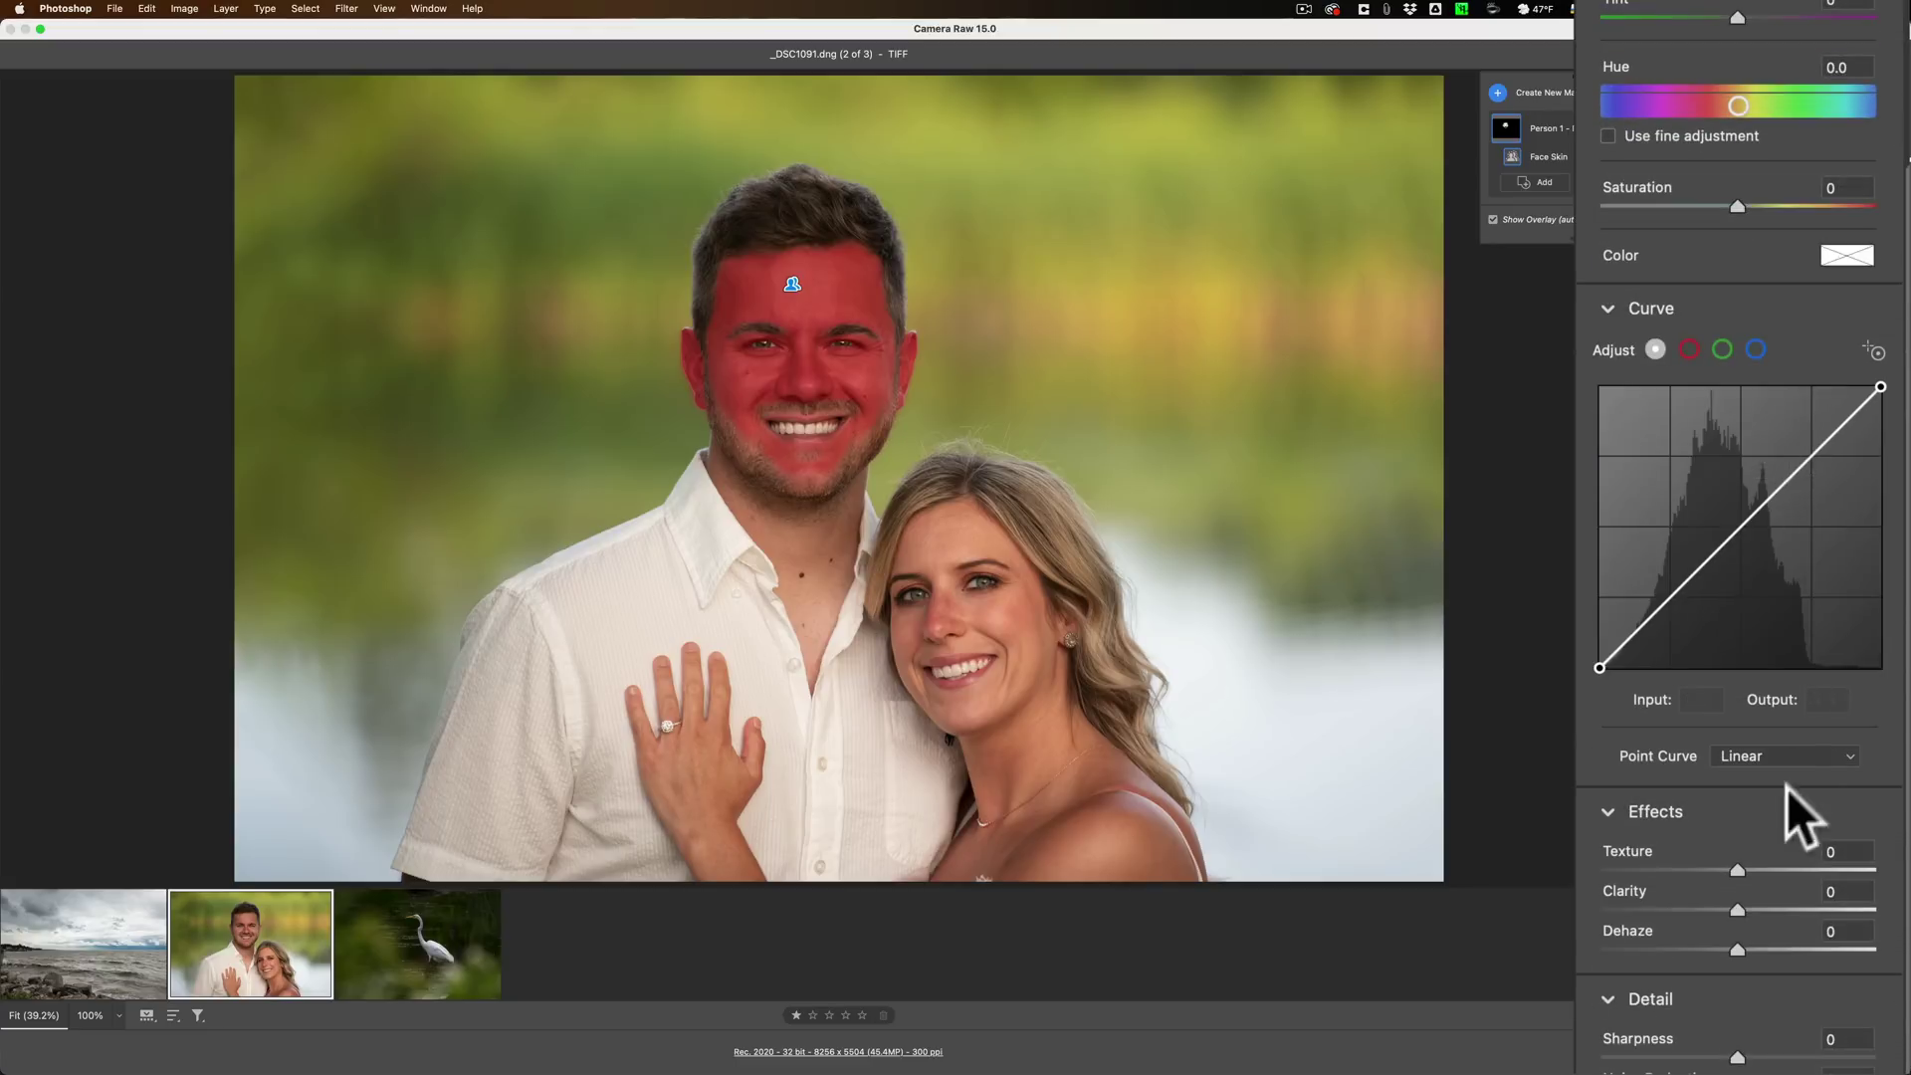
left_click_drag(1736, 908, 1718, 868)
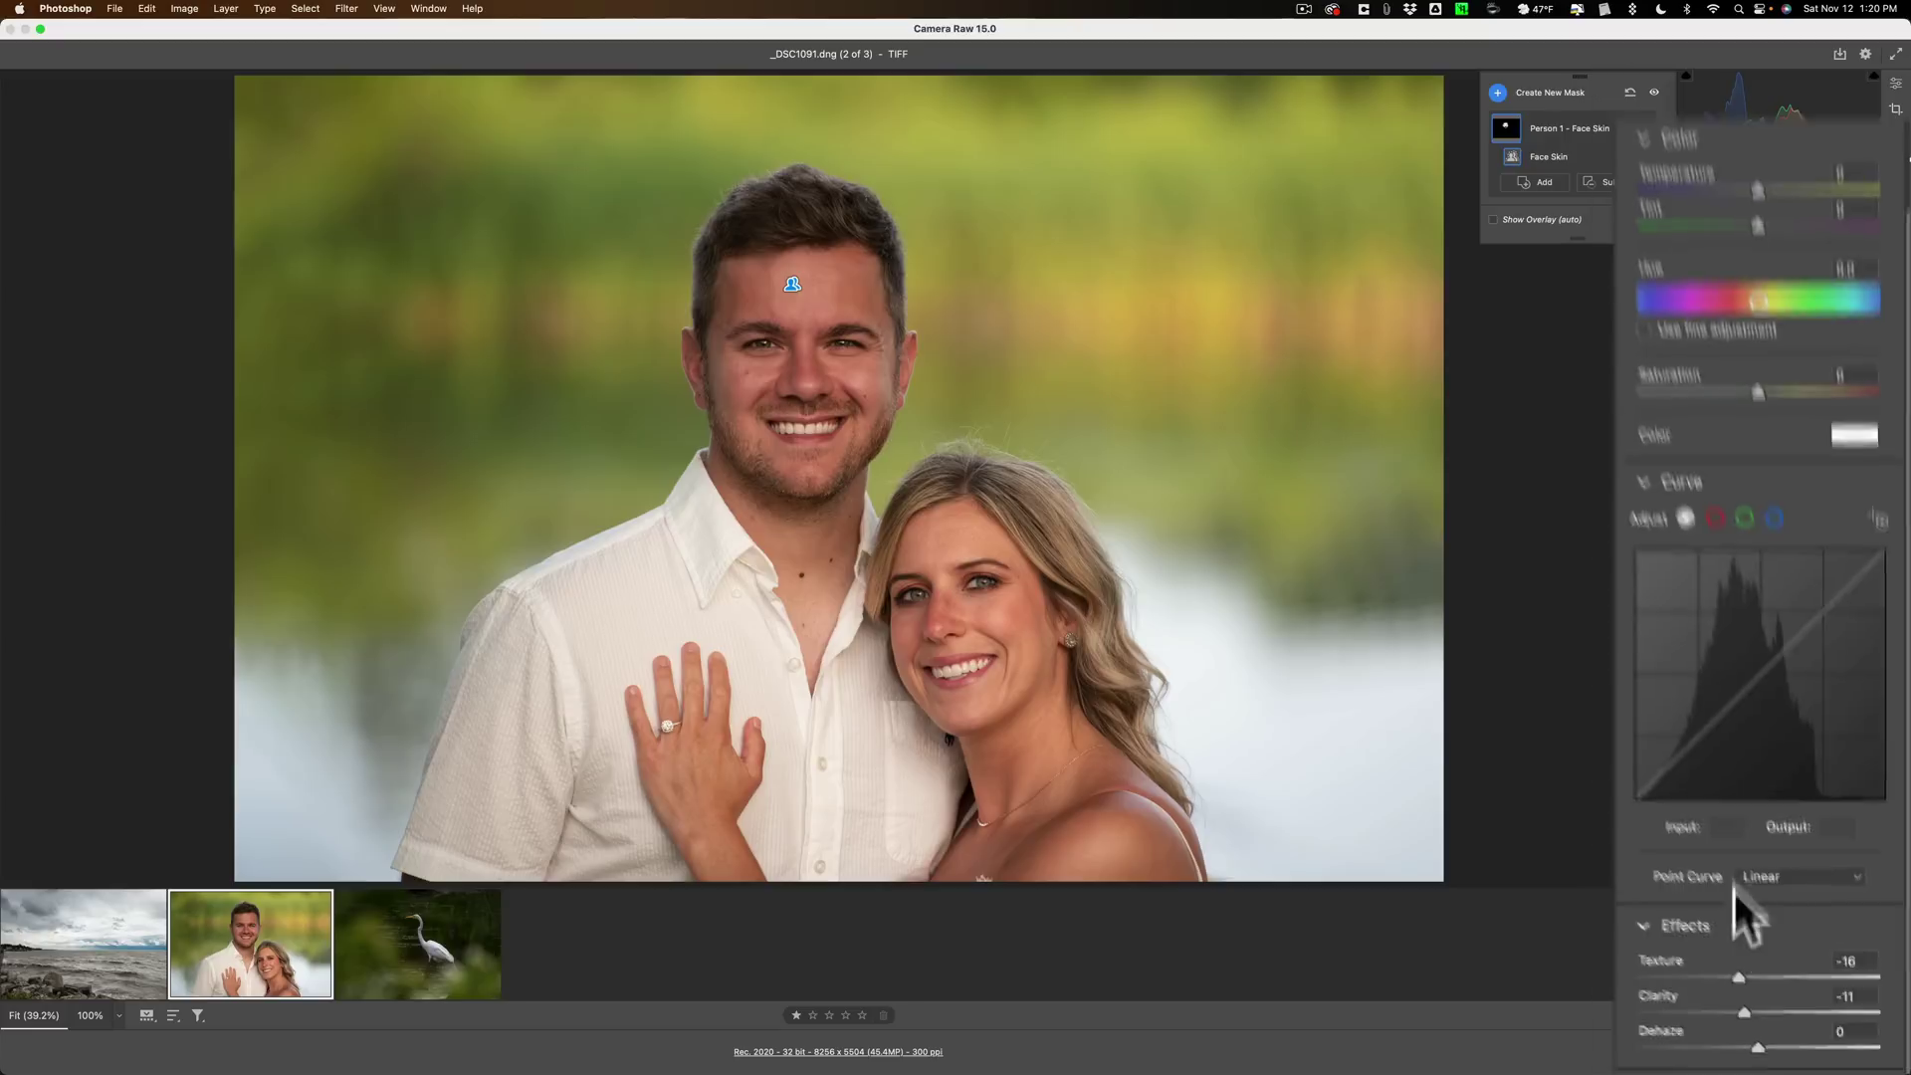
Add a Person 1 Teeth mask with Exposure +0.20 and Saturation -26
left_click(1157, 49)
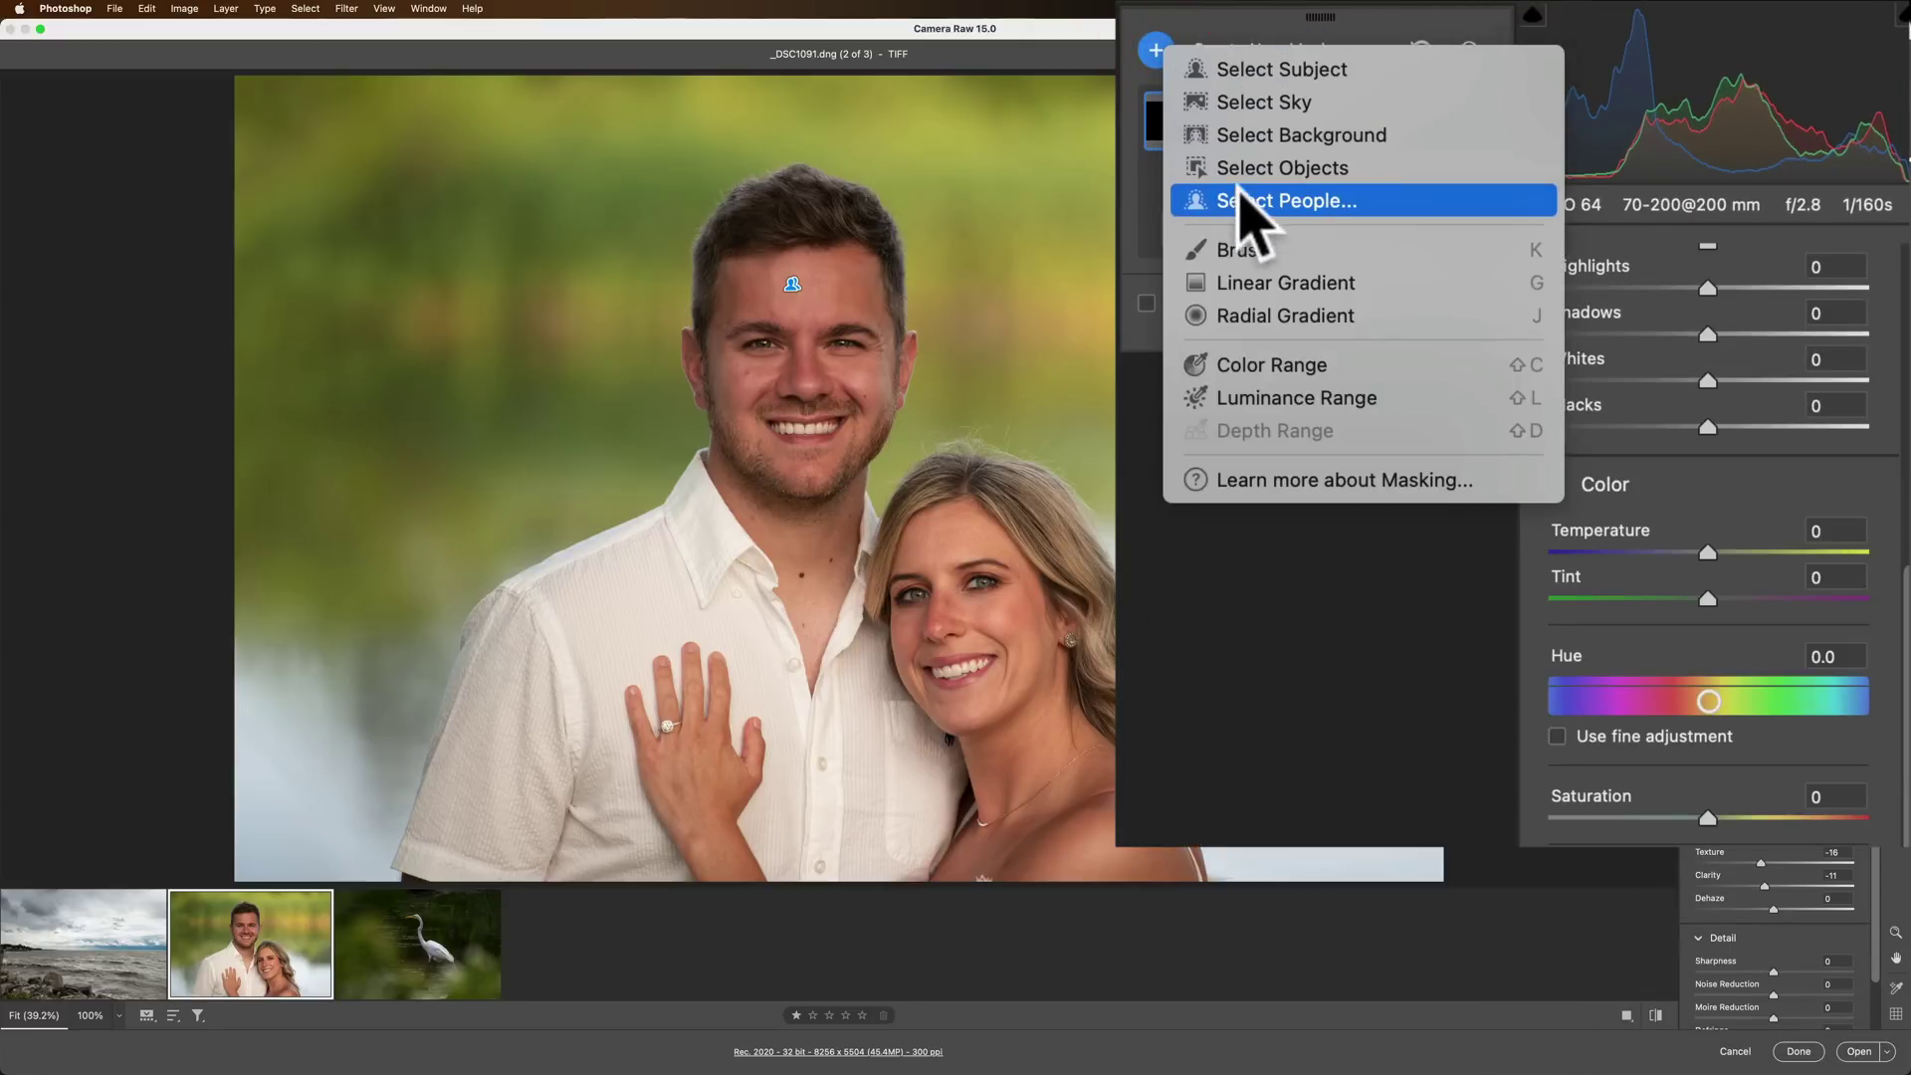
left_click(1256, 200)
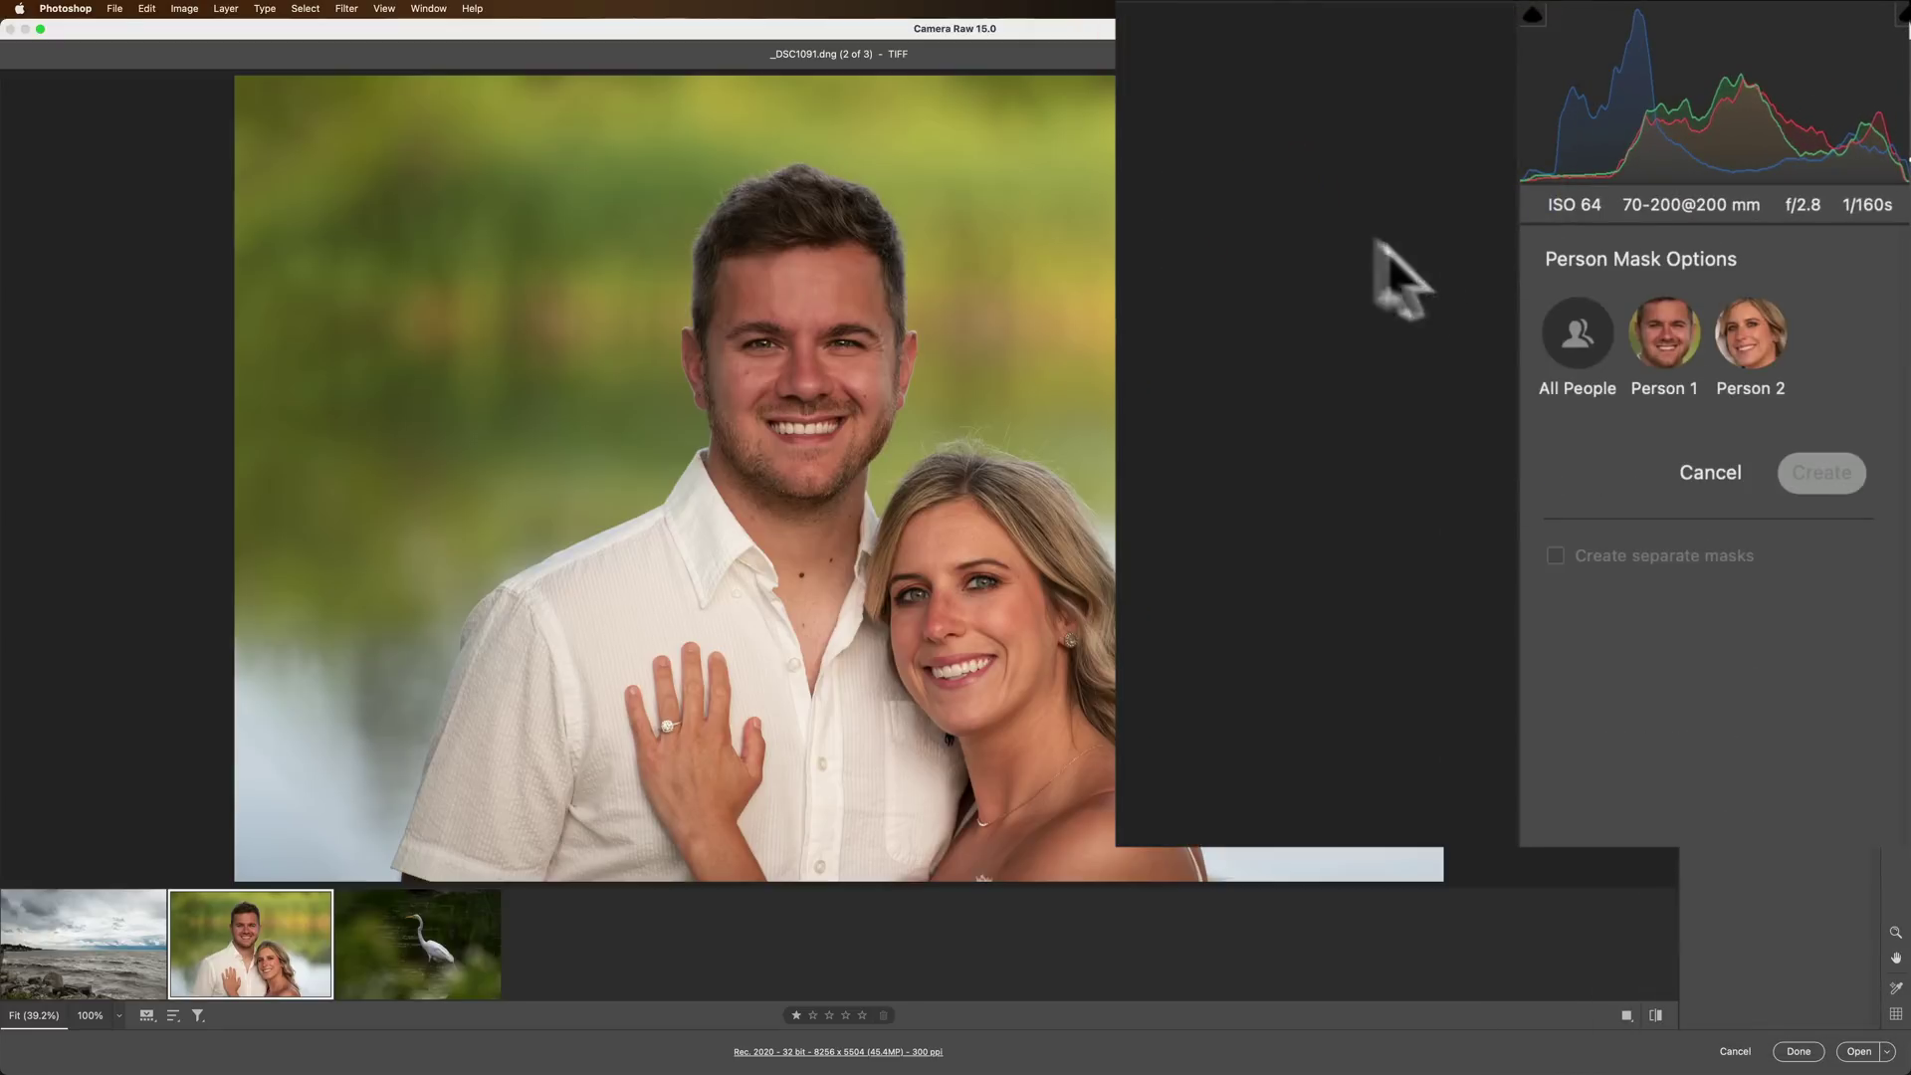
left_click(1662, 339)
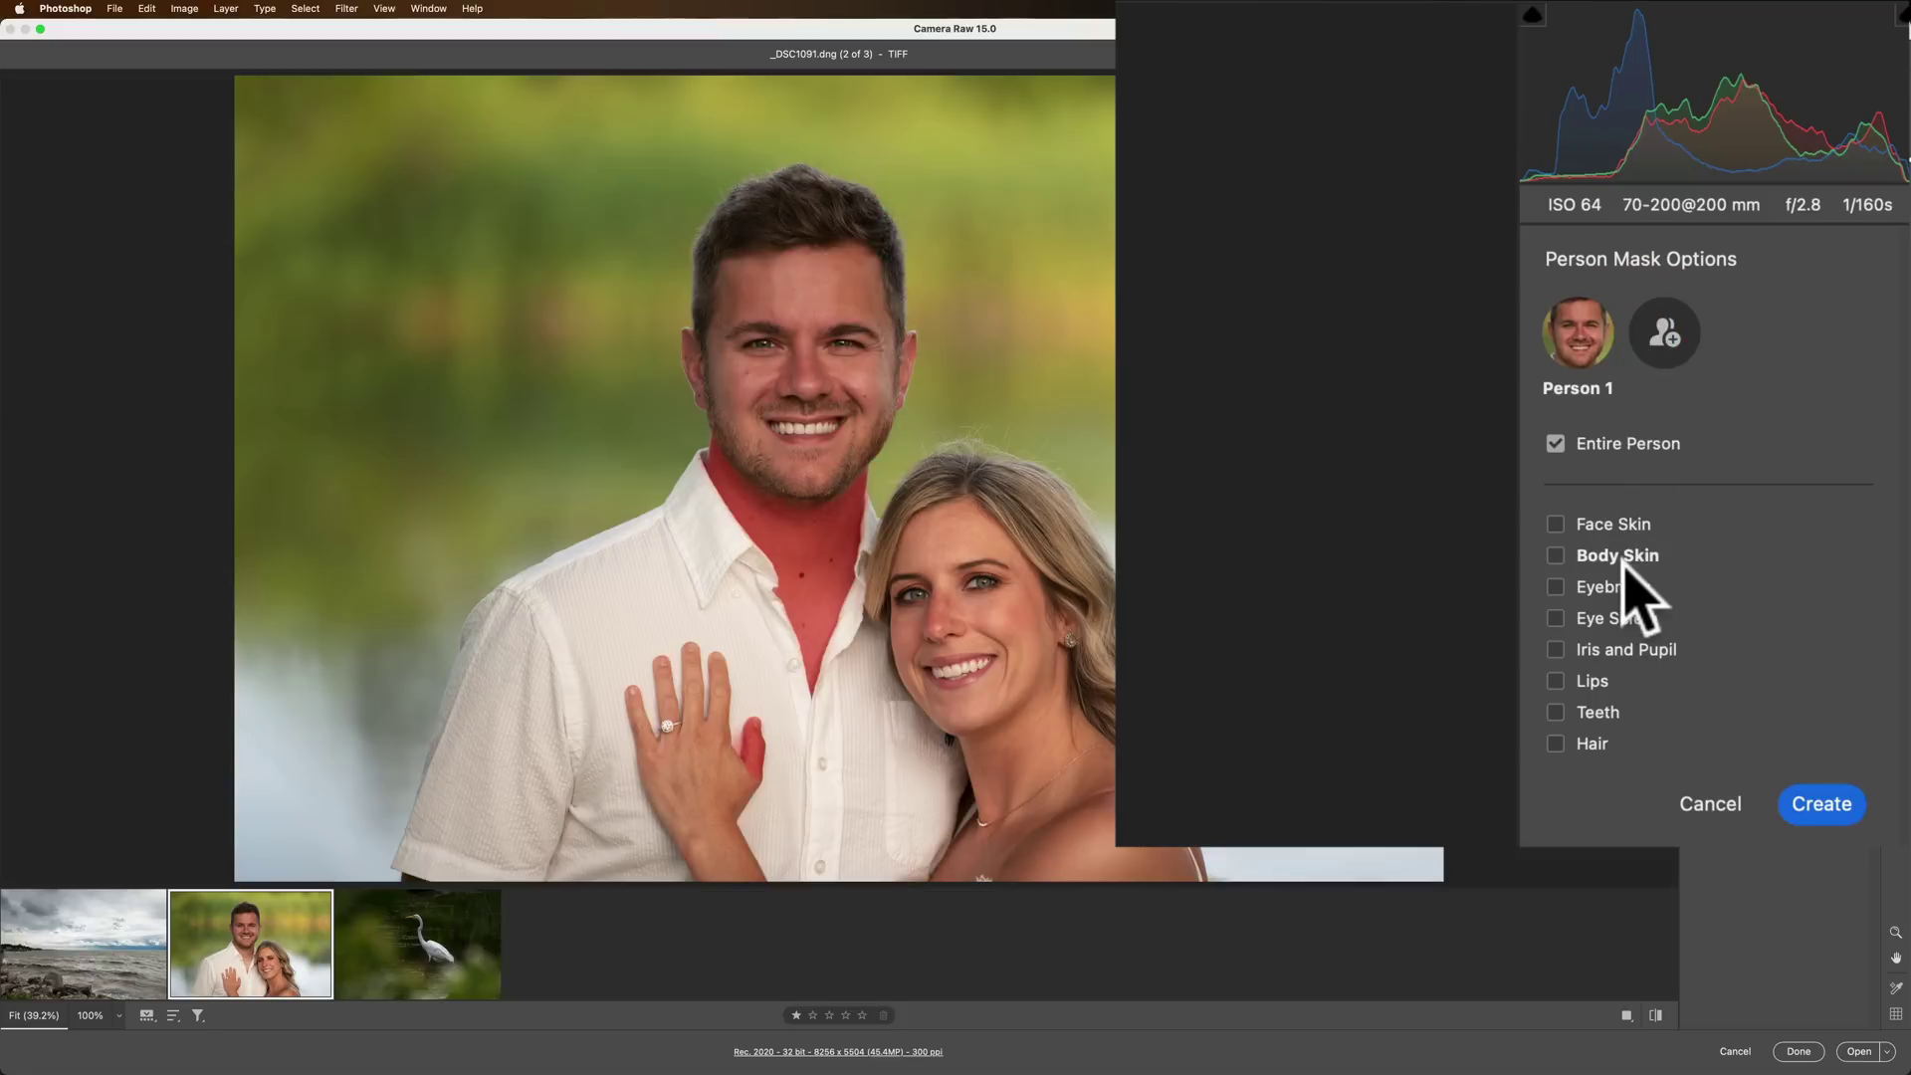
left_click(1556, 712)
left_click(1832, 797)
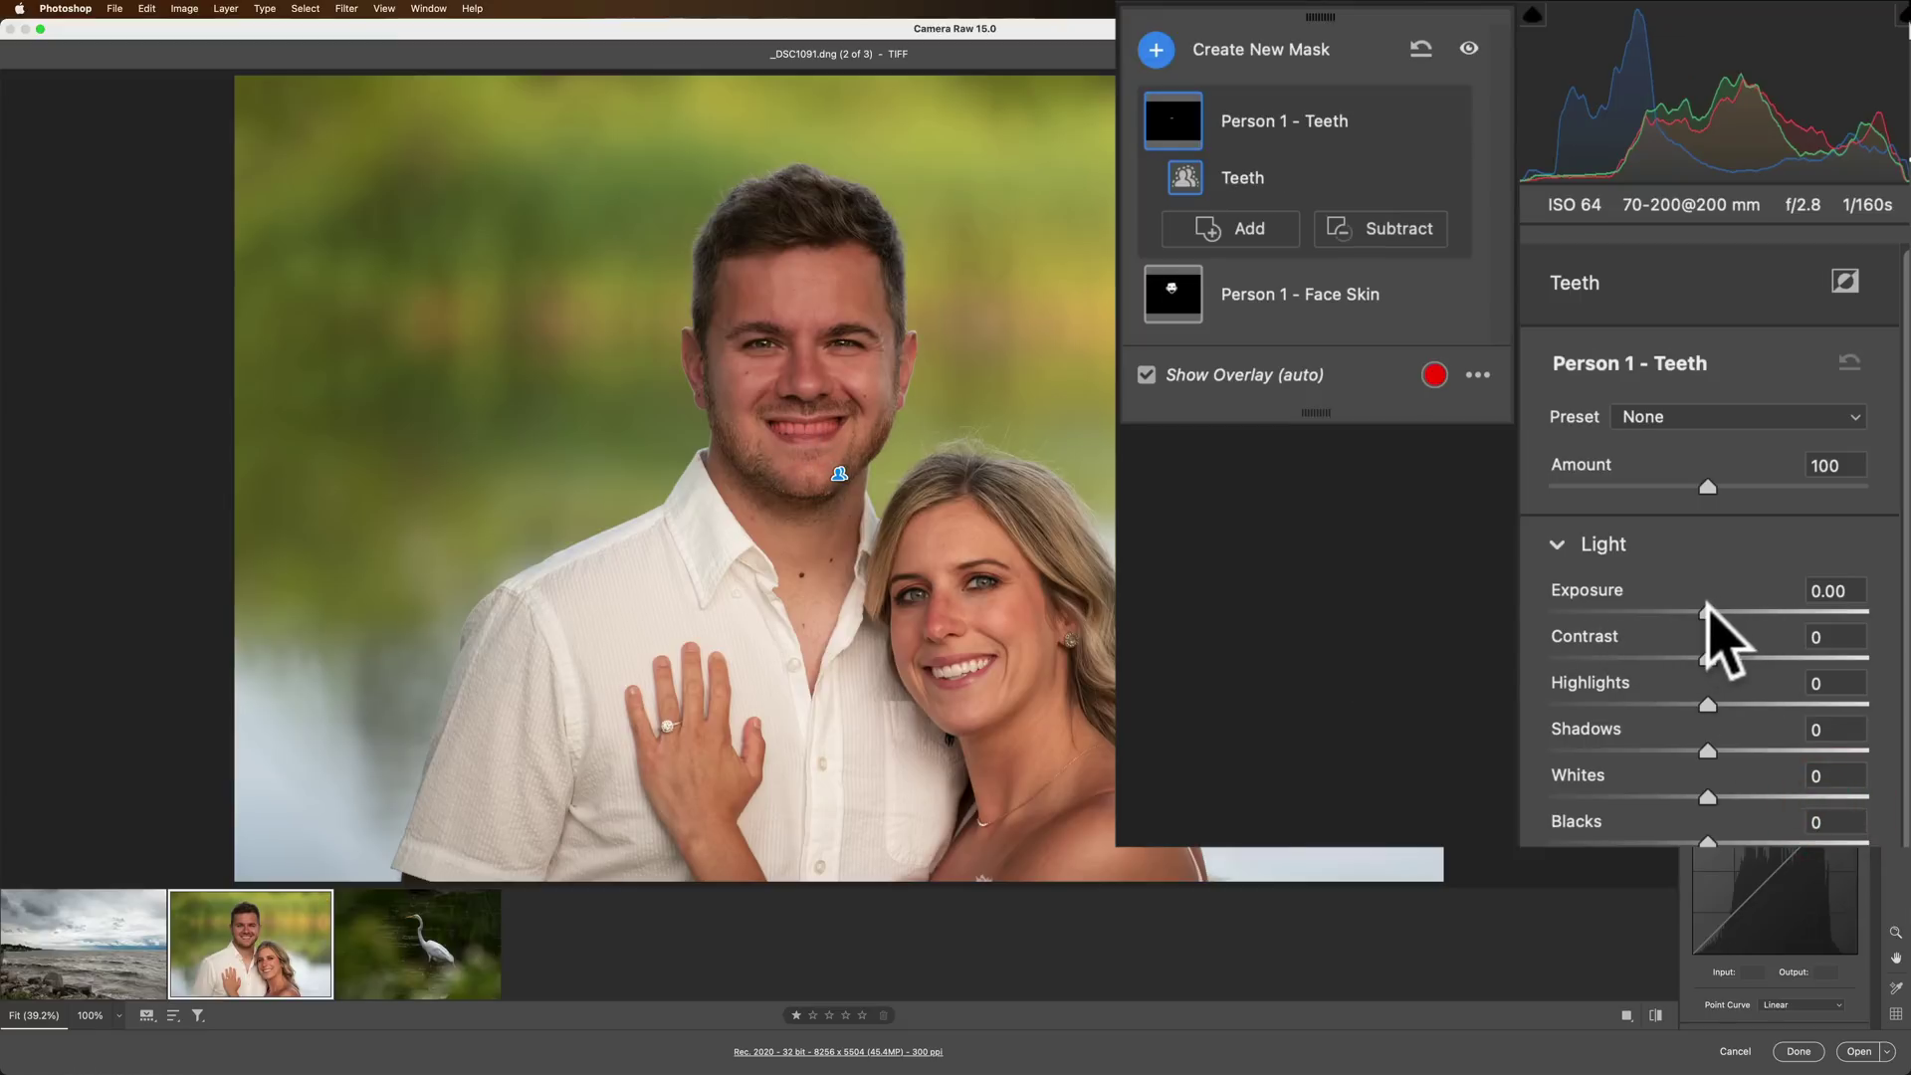
left_click_drag(1702, 613, 1716, 615)
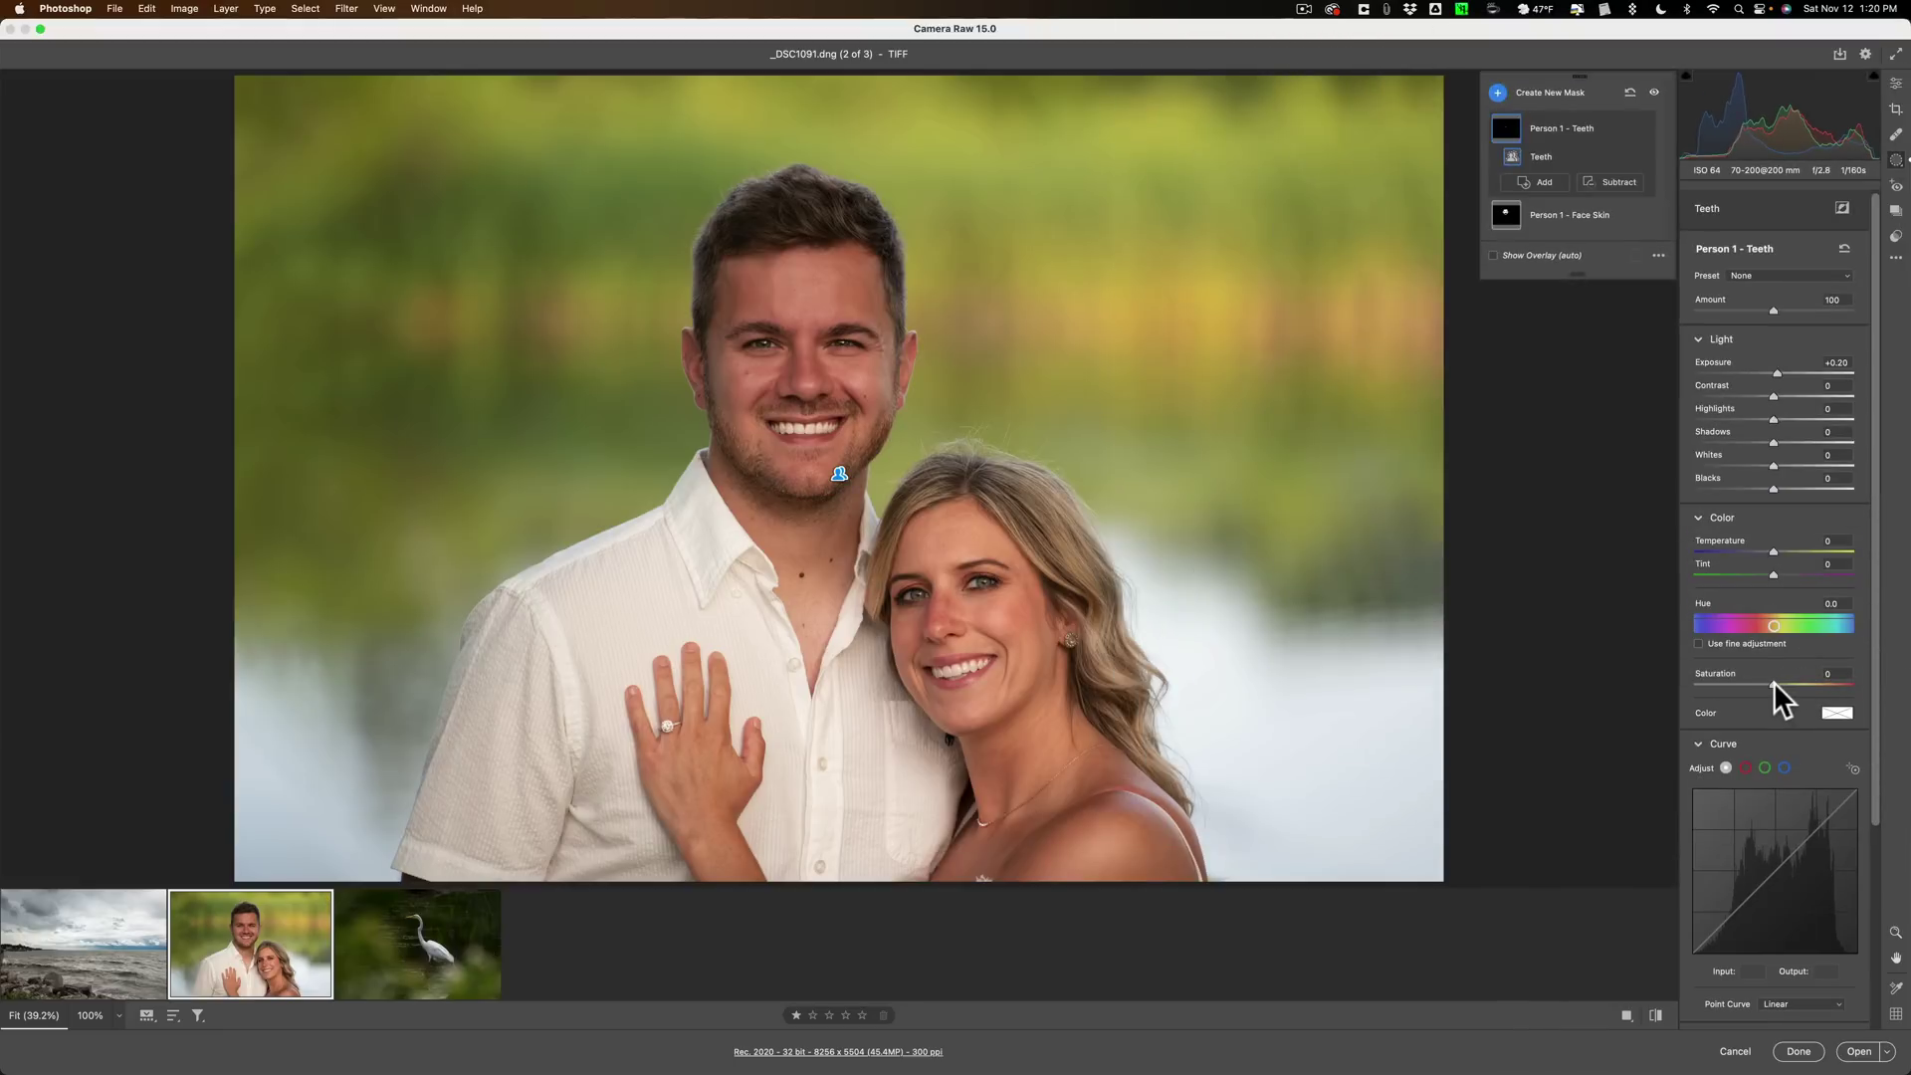
left_click_drag(1773, 685, 1759, 685)
left_click(1752, 684)
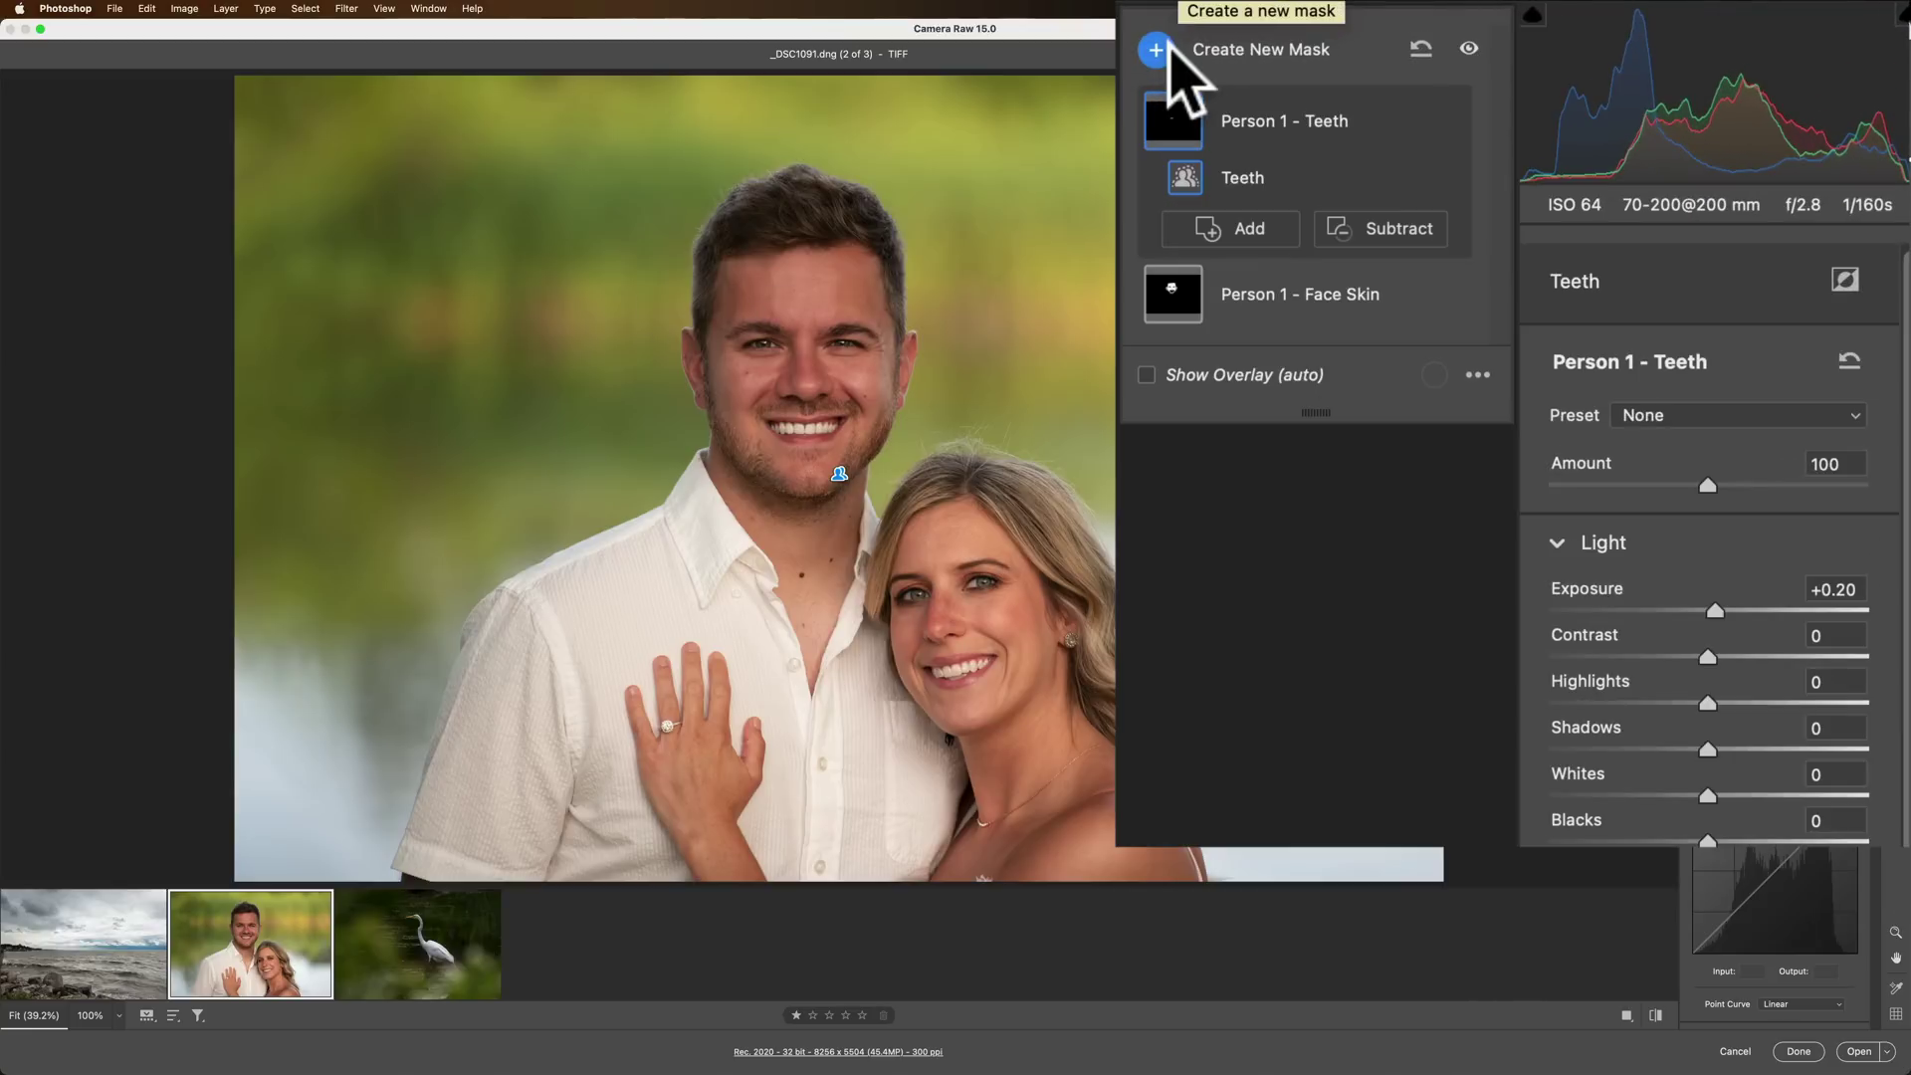
Add a Person 1 Iris and Pupil mask with Exposure +0.70
left_click(1328, 39)
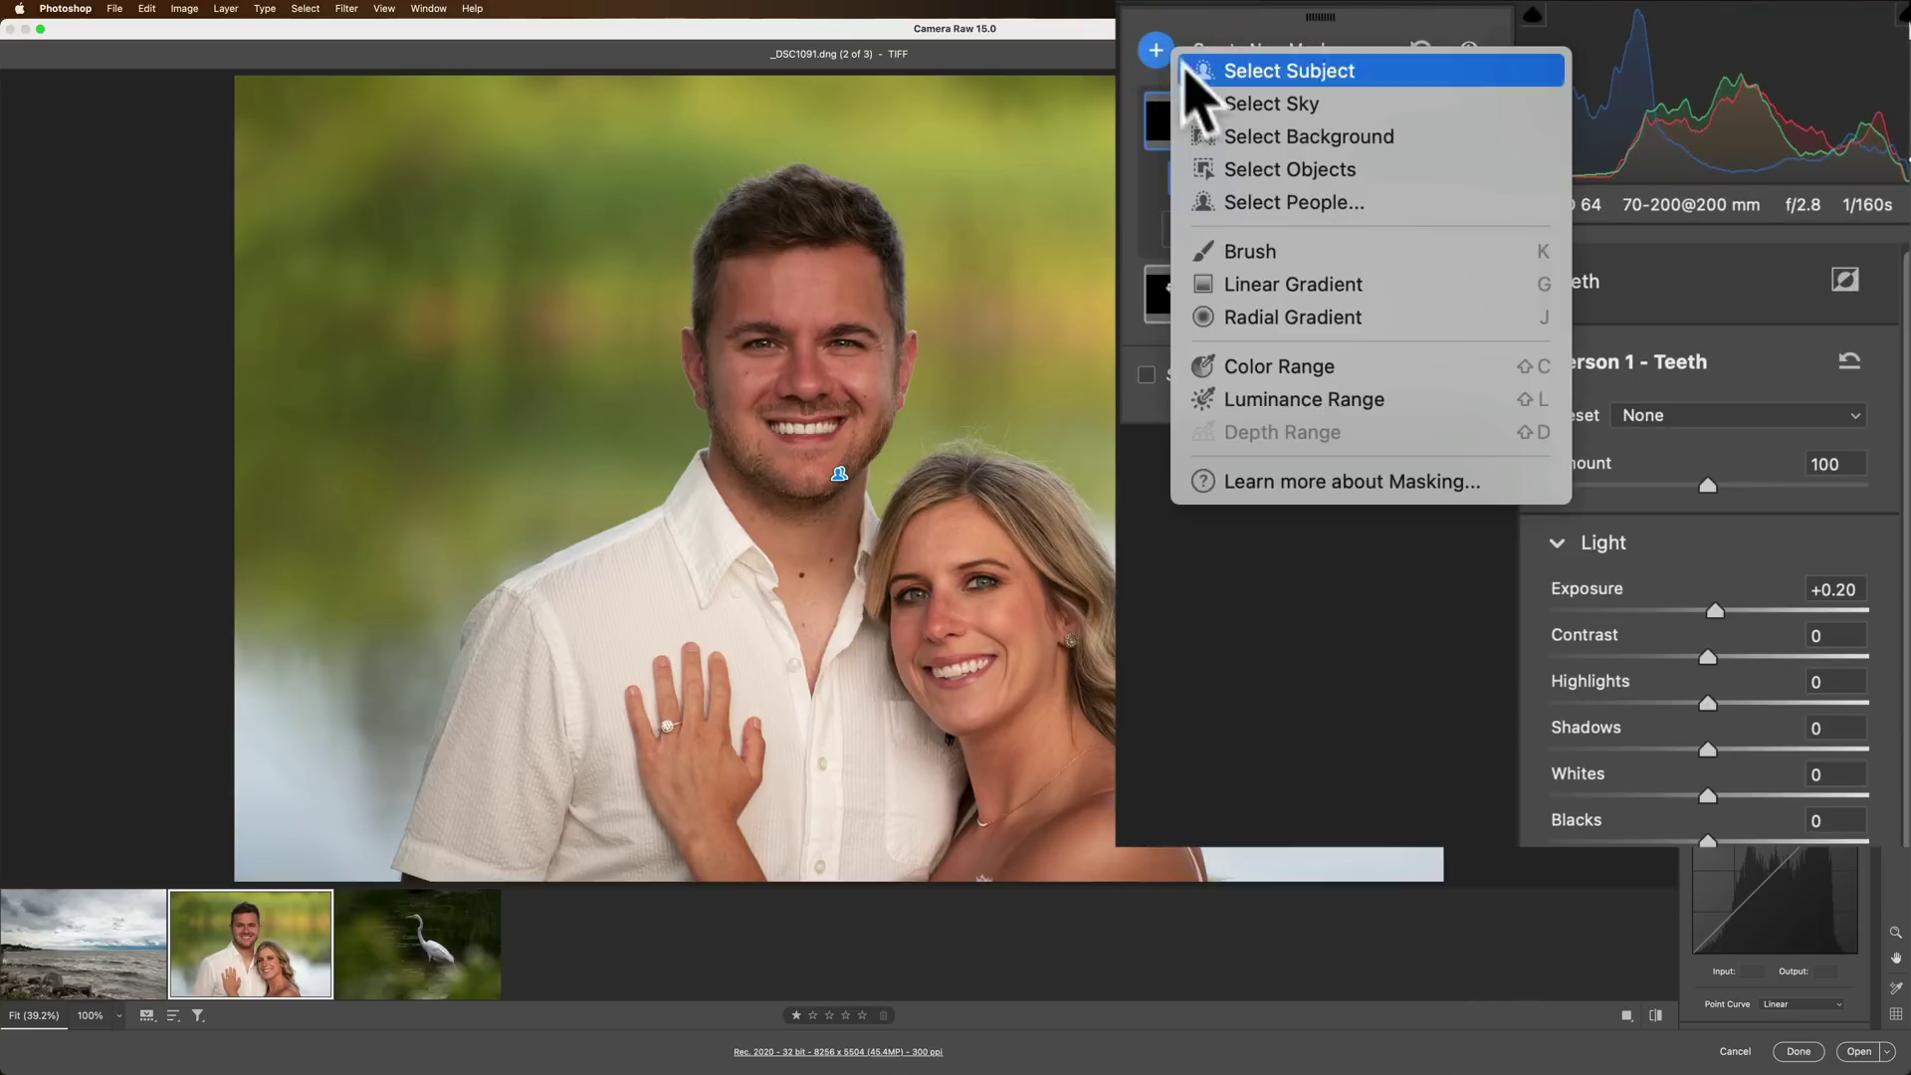
left_click(1252, 203)
left_click(1659, 342)
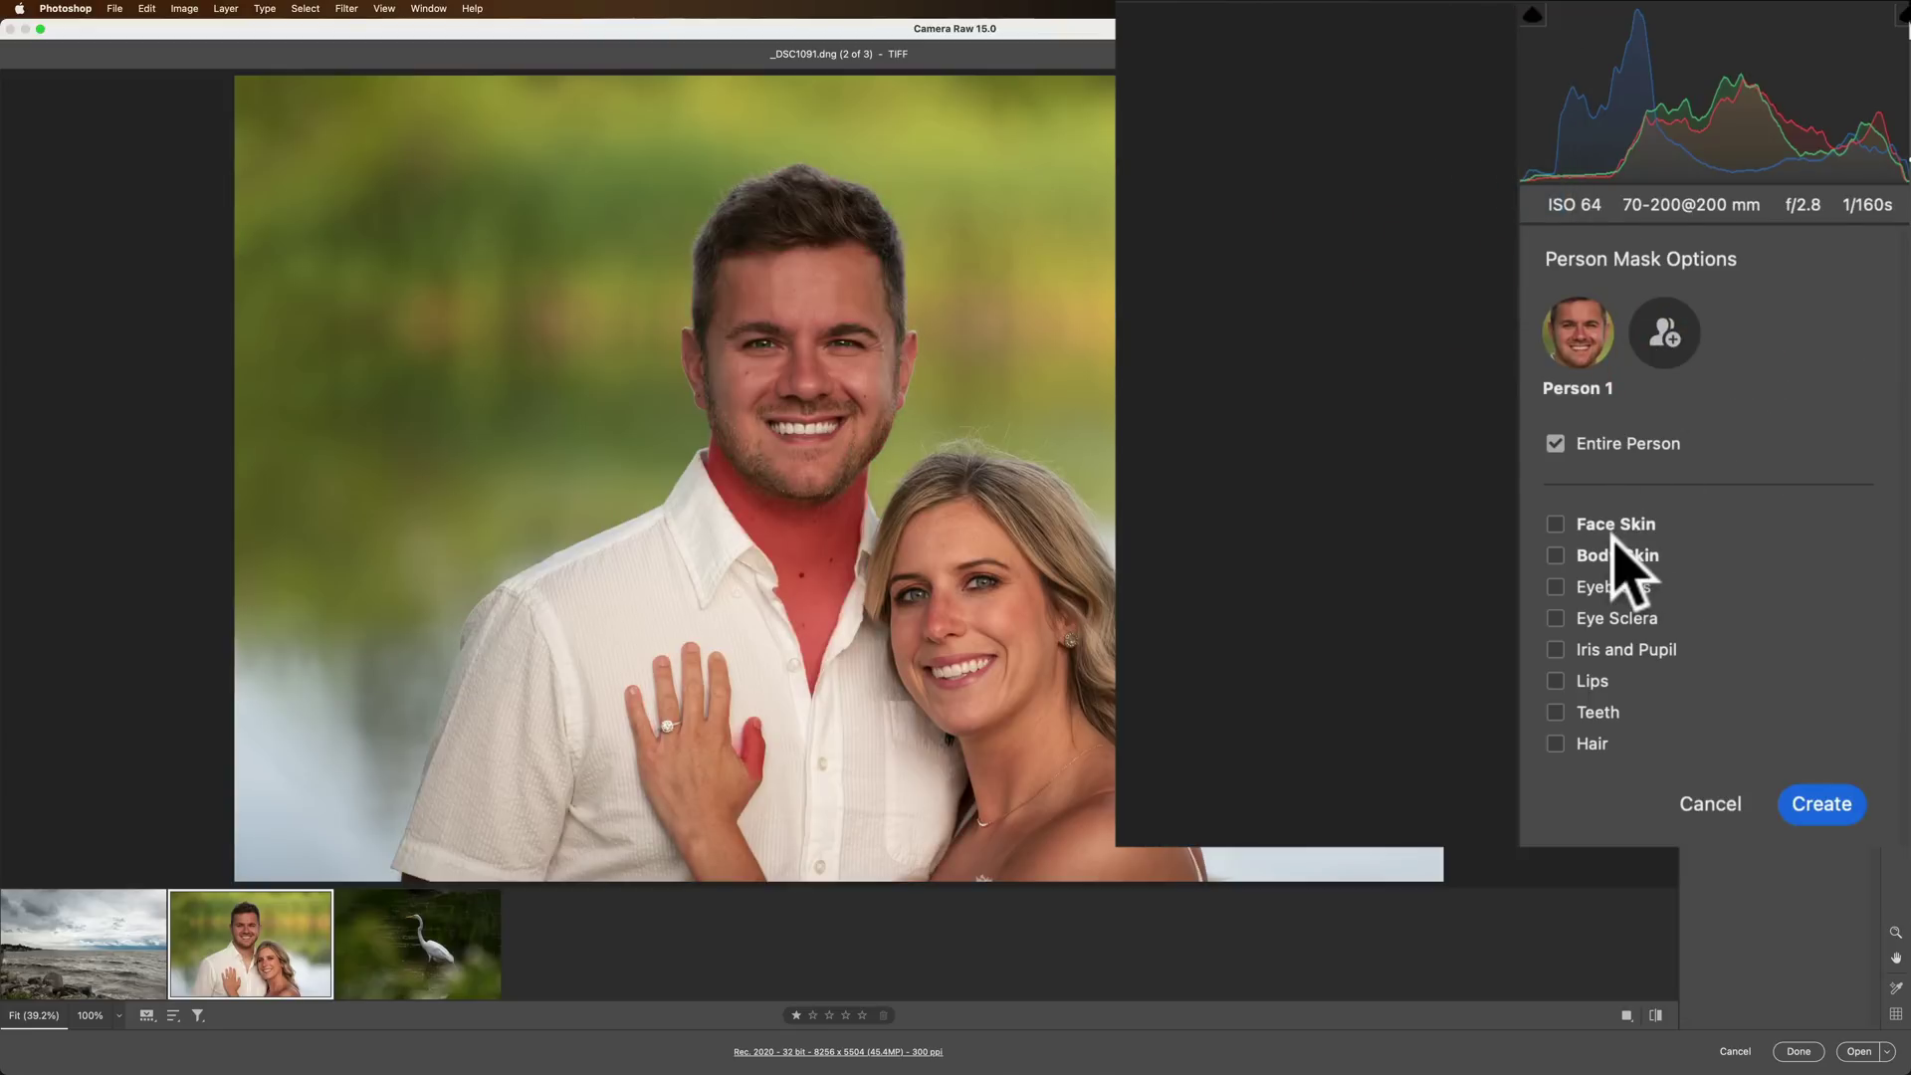
left_click(1558, 649)
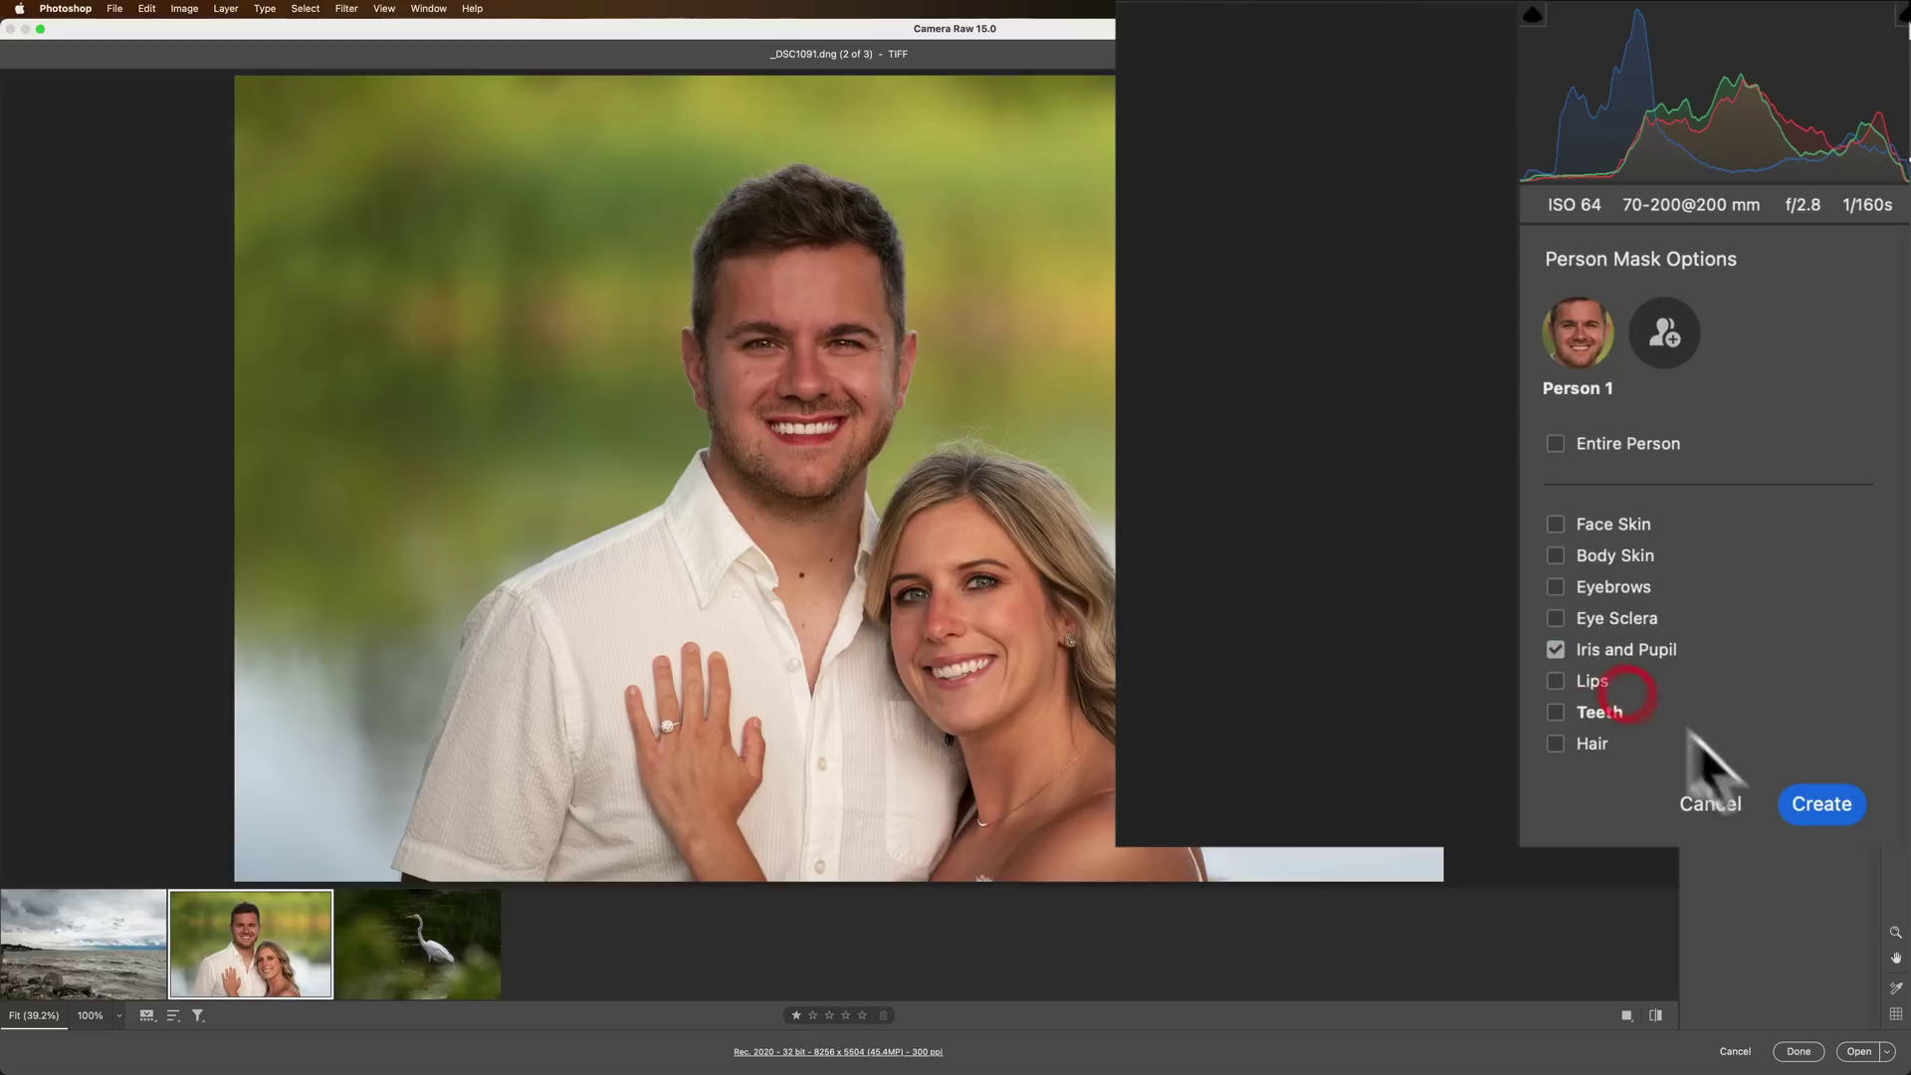
left_click(1808, 797)
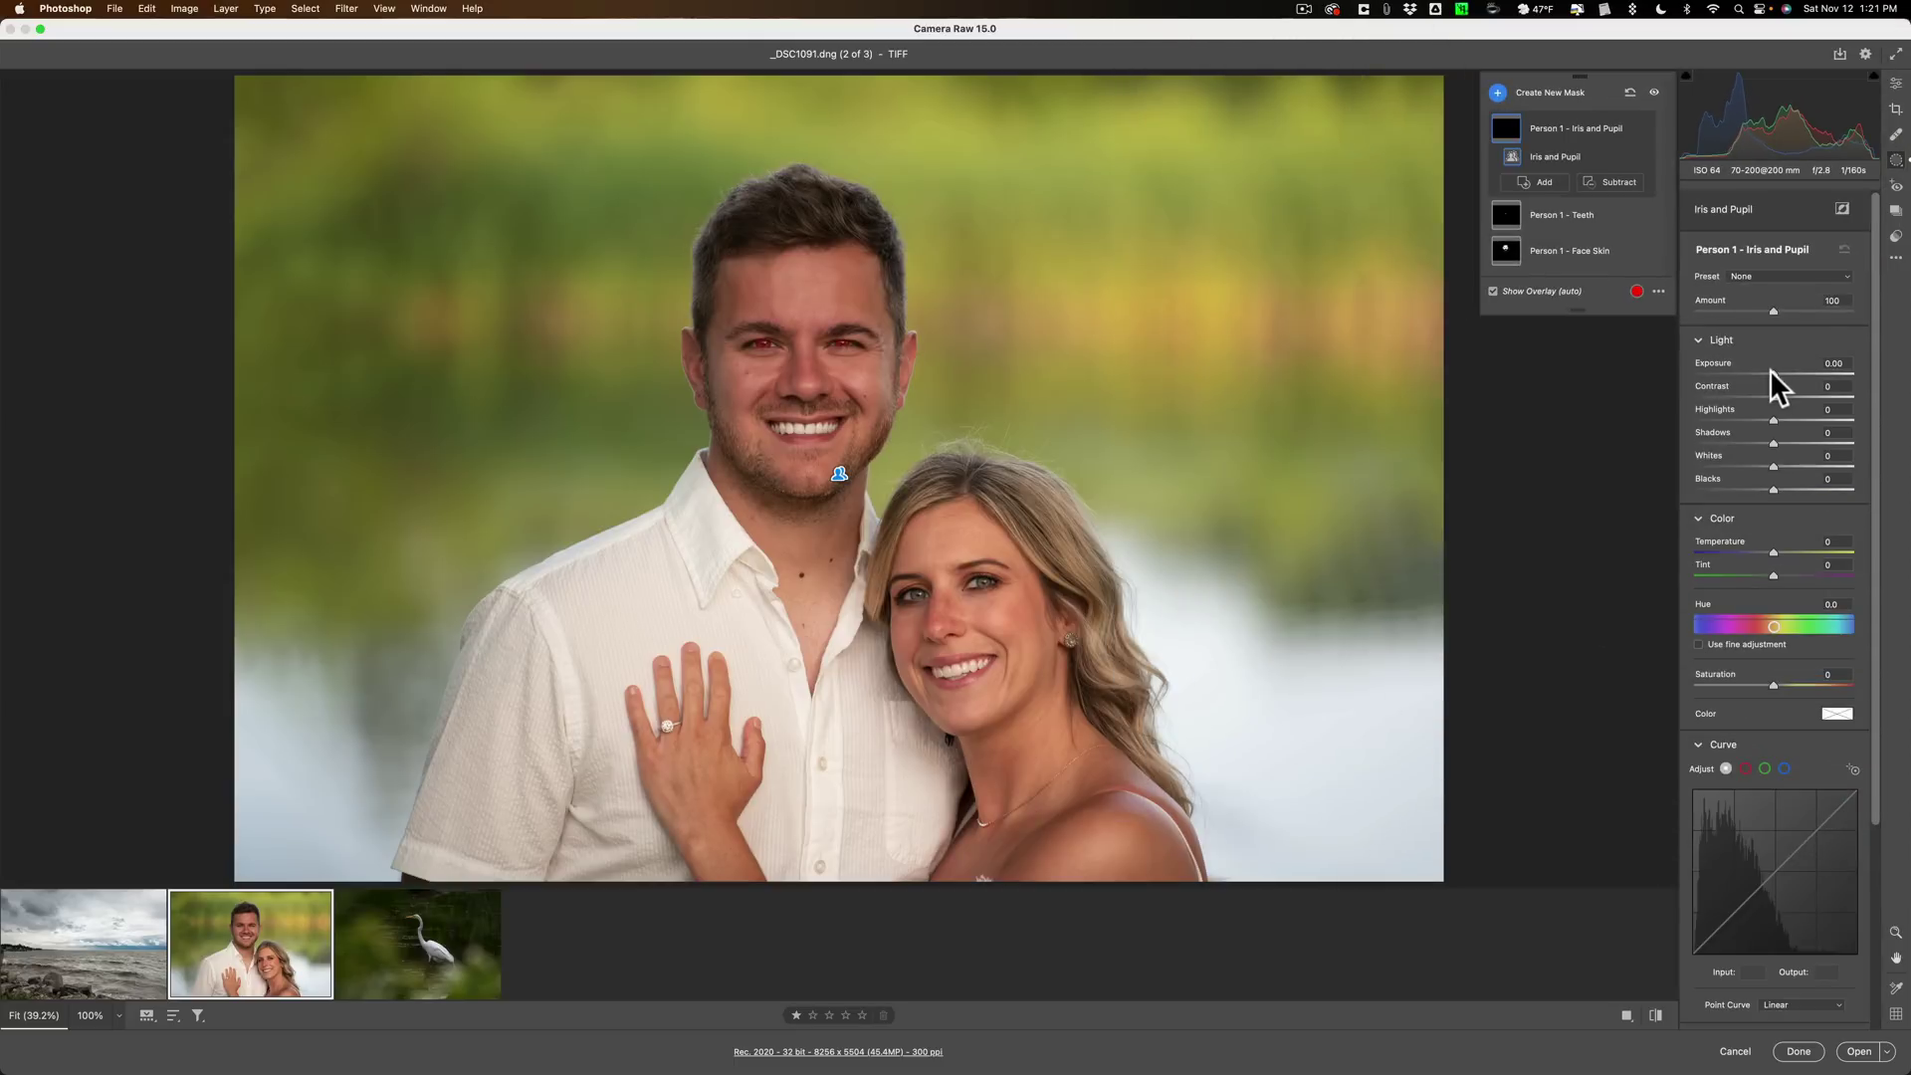
mouse_move(1771, 371)
left_mouse_down()
mouse_move(1856, 373)
mouse_move(1807, 375)
left_mouse_up()
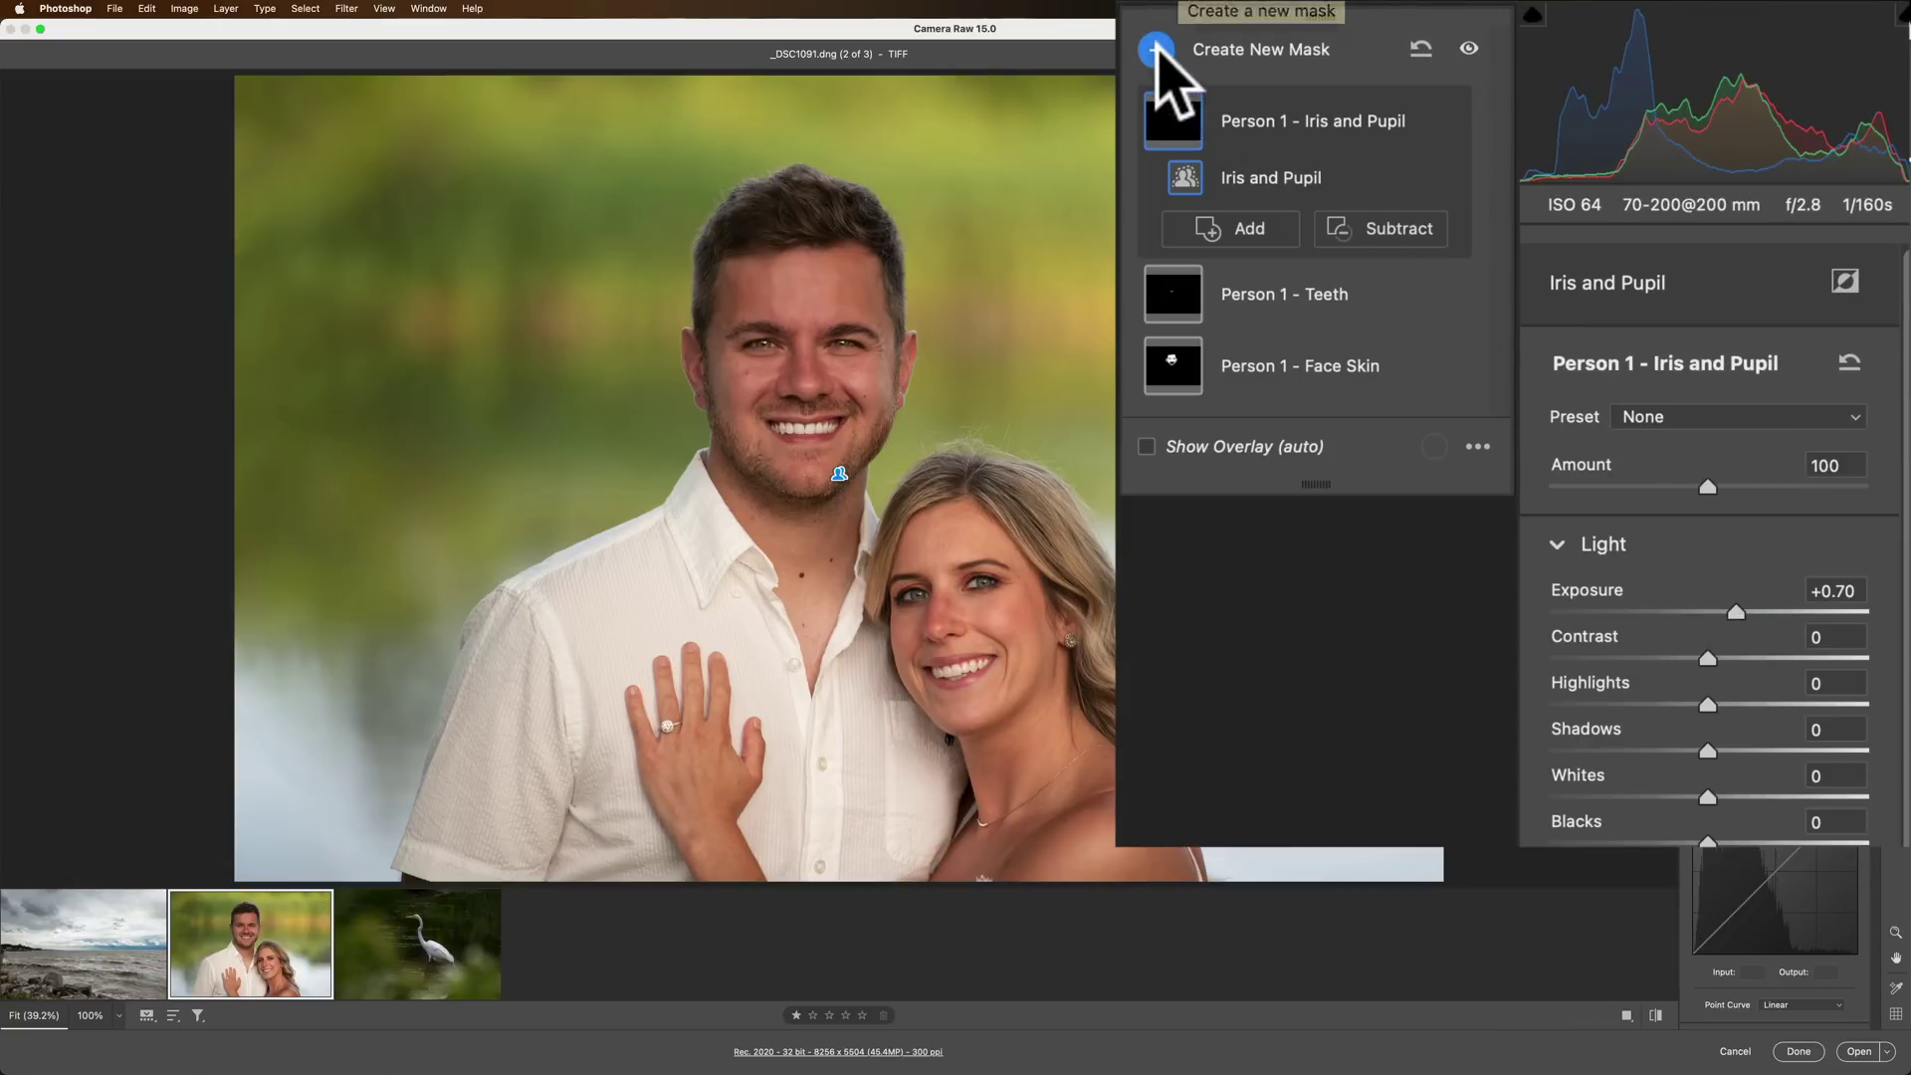
Add a Person 2 Face Skin mask for the woman and set its Clarity to -21
left_click(1157, 48)
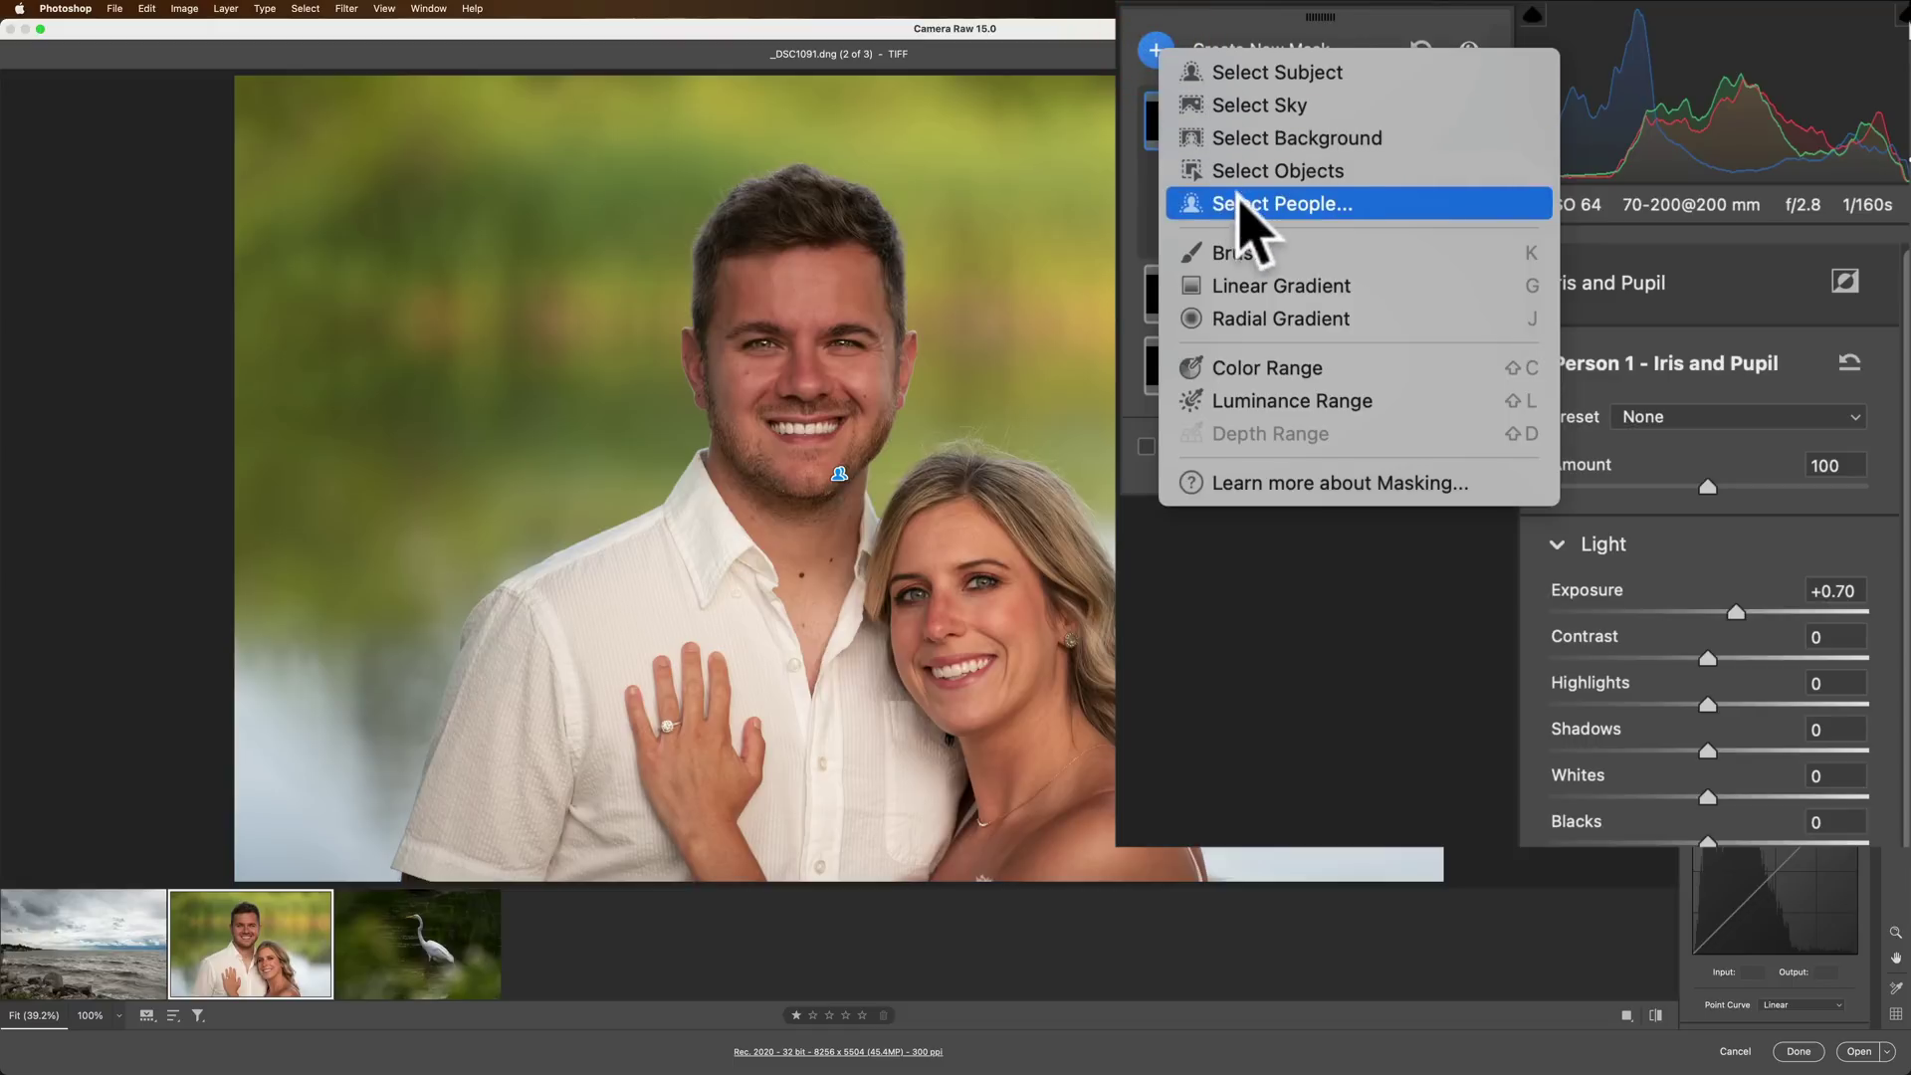
left_click(1244, 203)
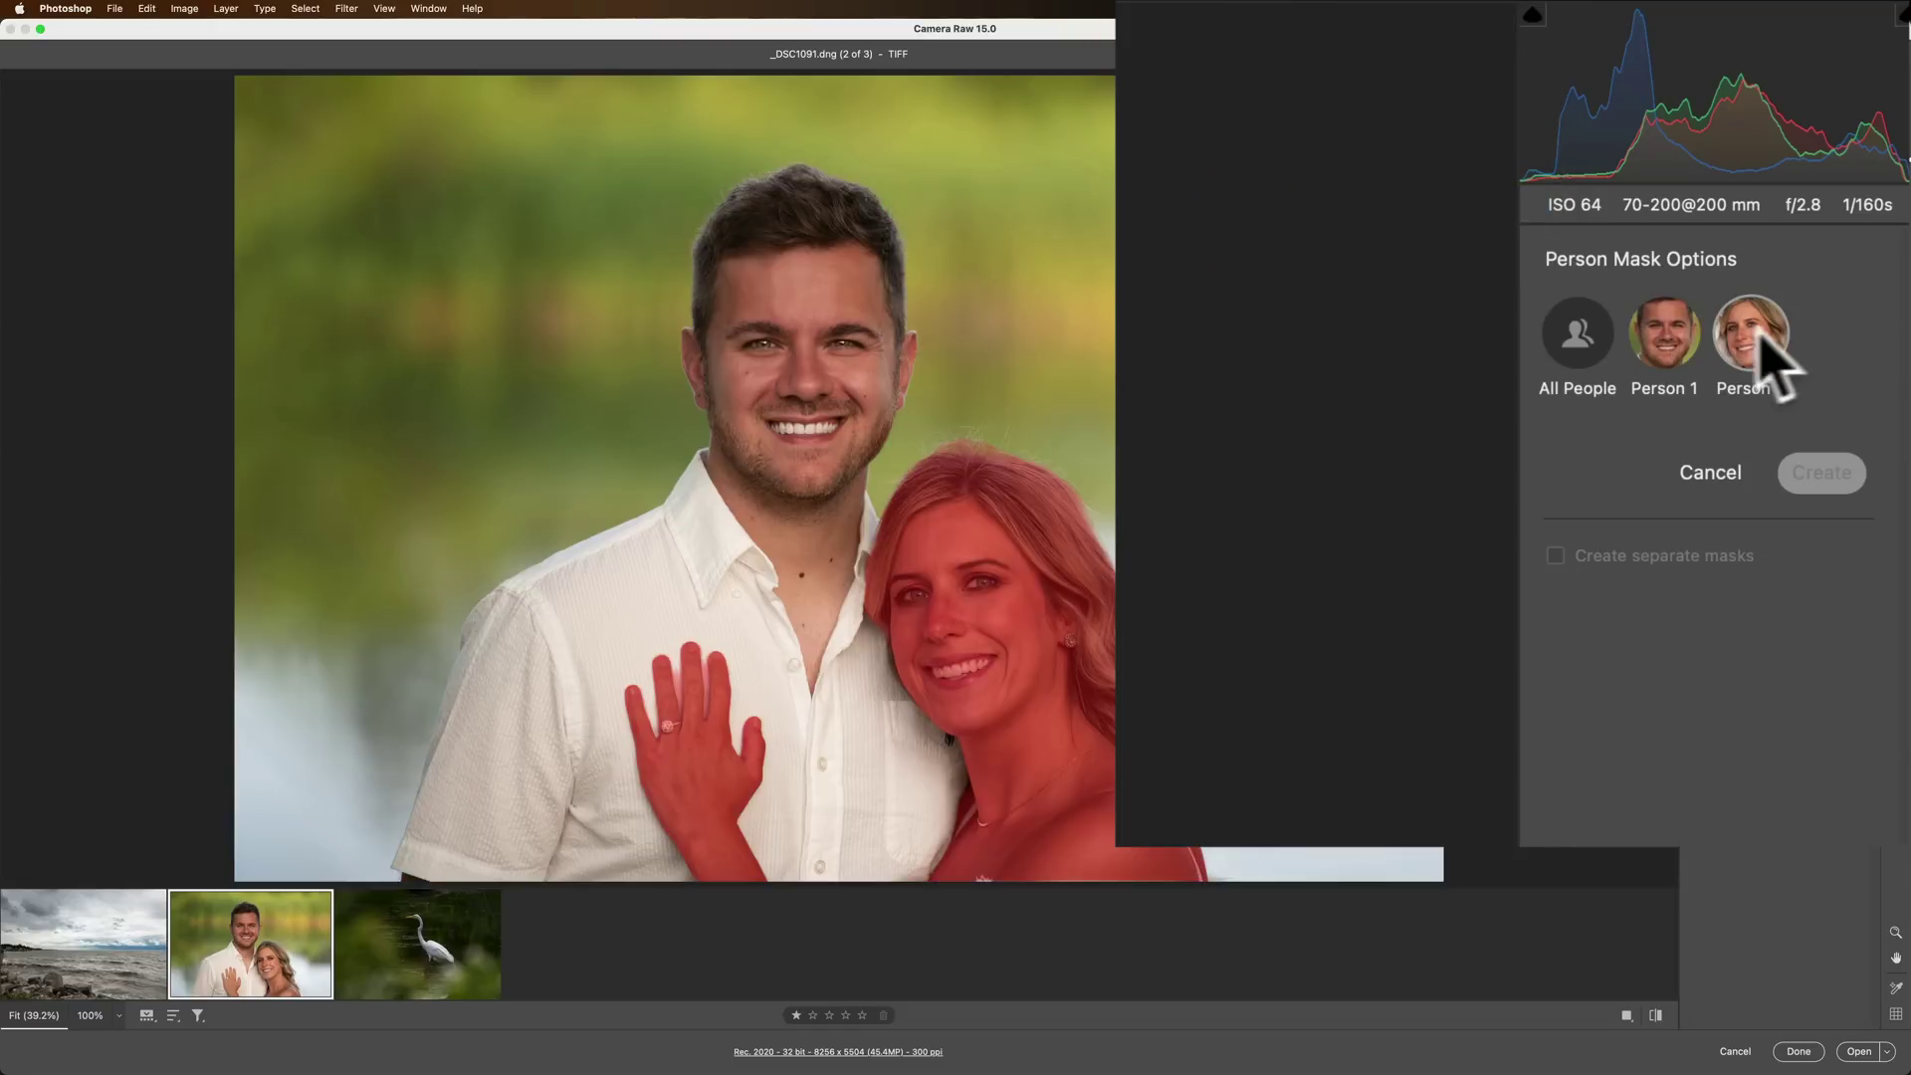
left_click(1751, 336)
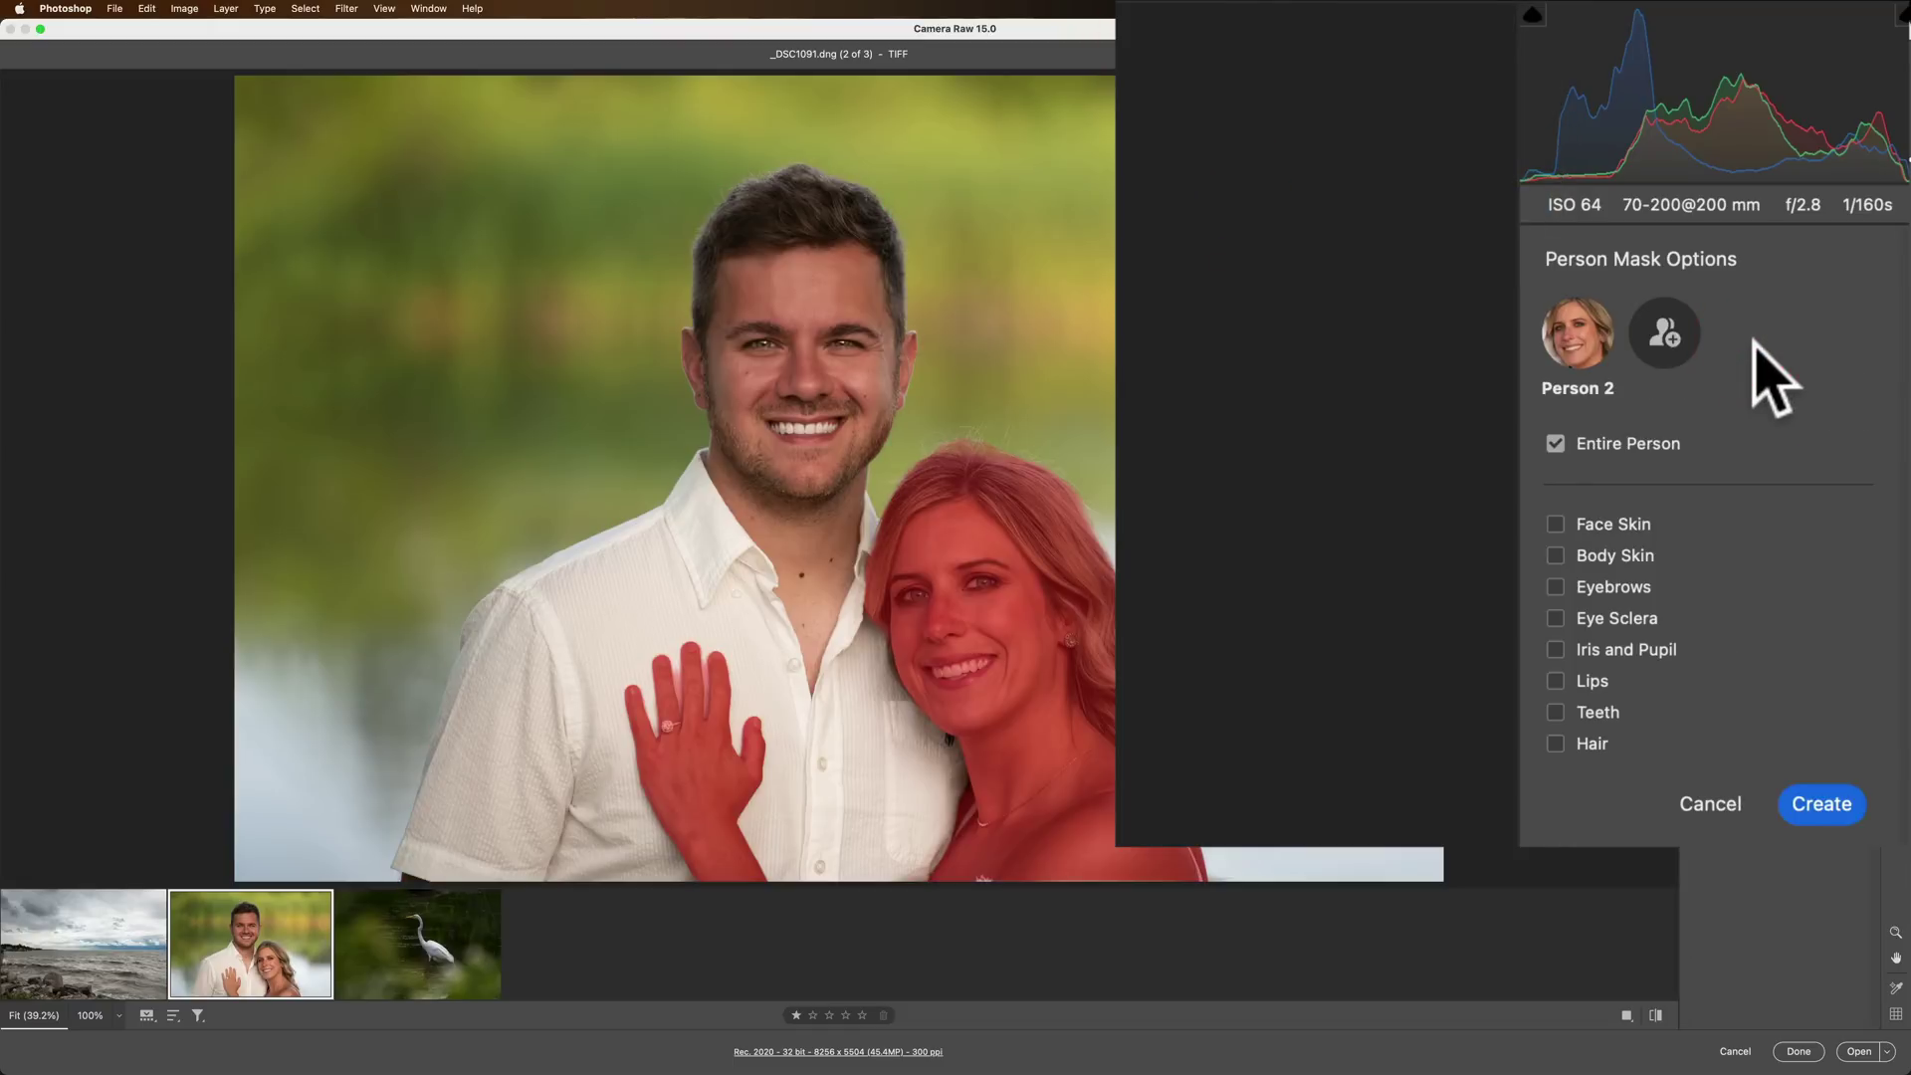
left_click(1556, 523)
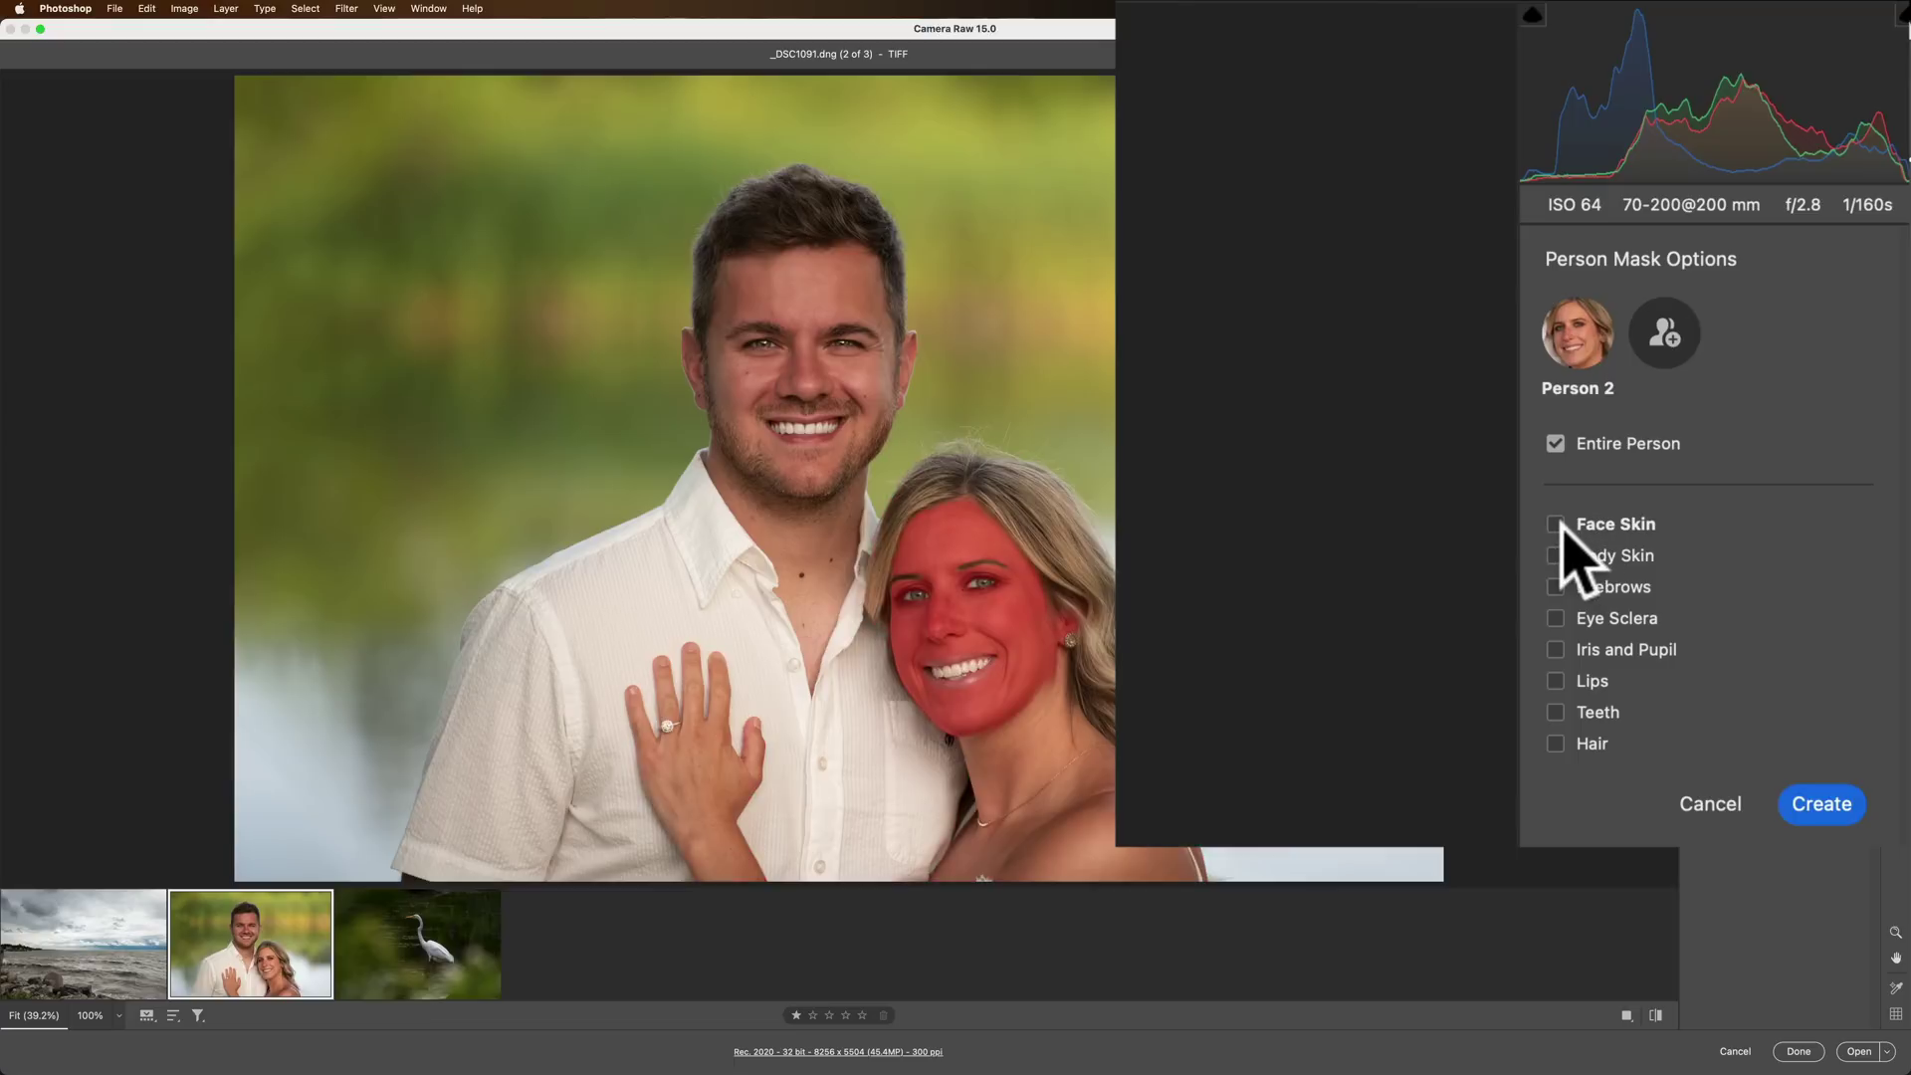
left_click(1814, 791)
scroll(1770, 448, "down", 10)
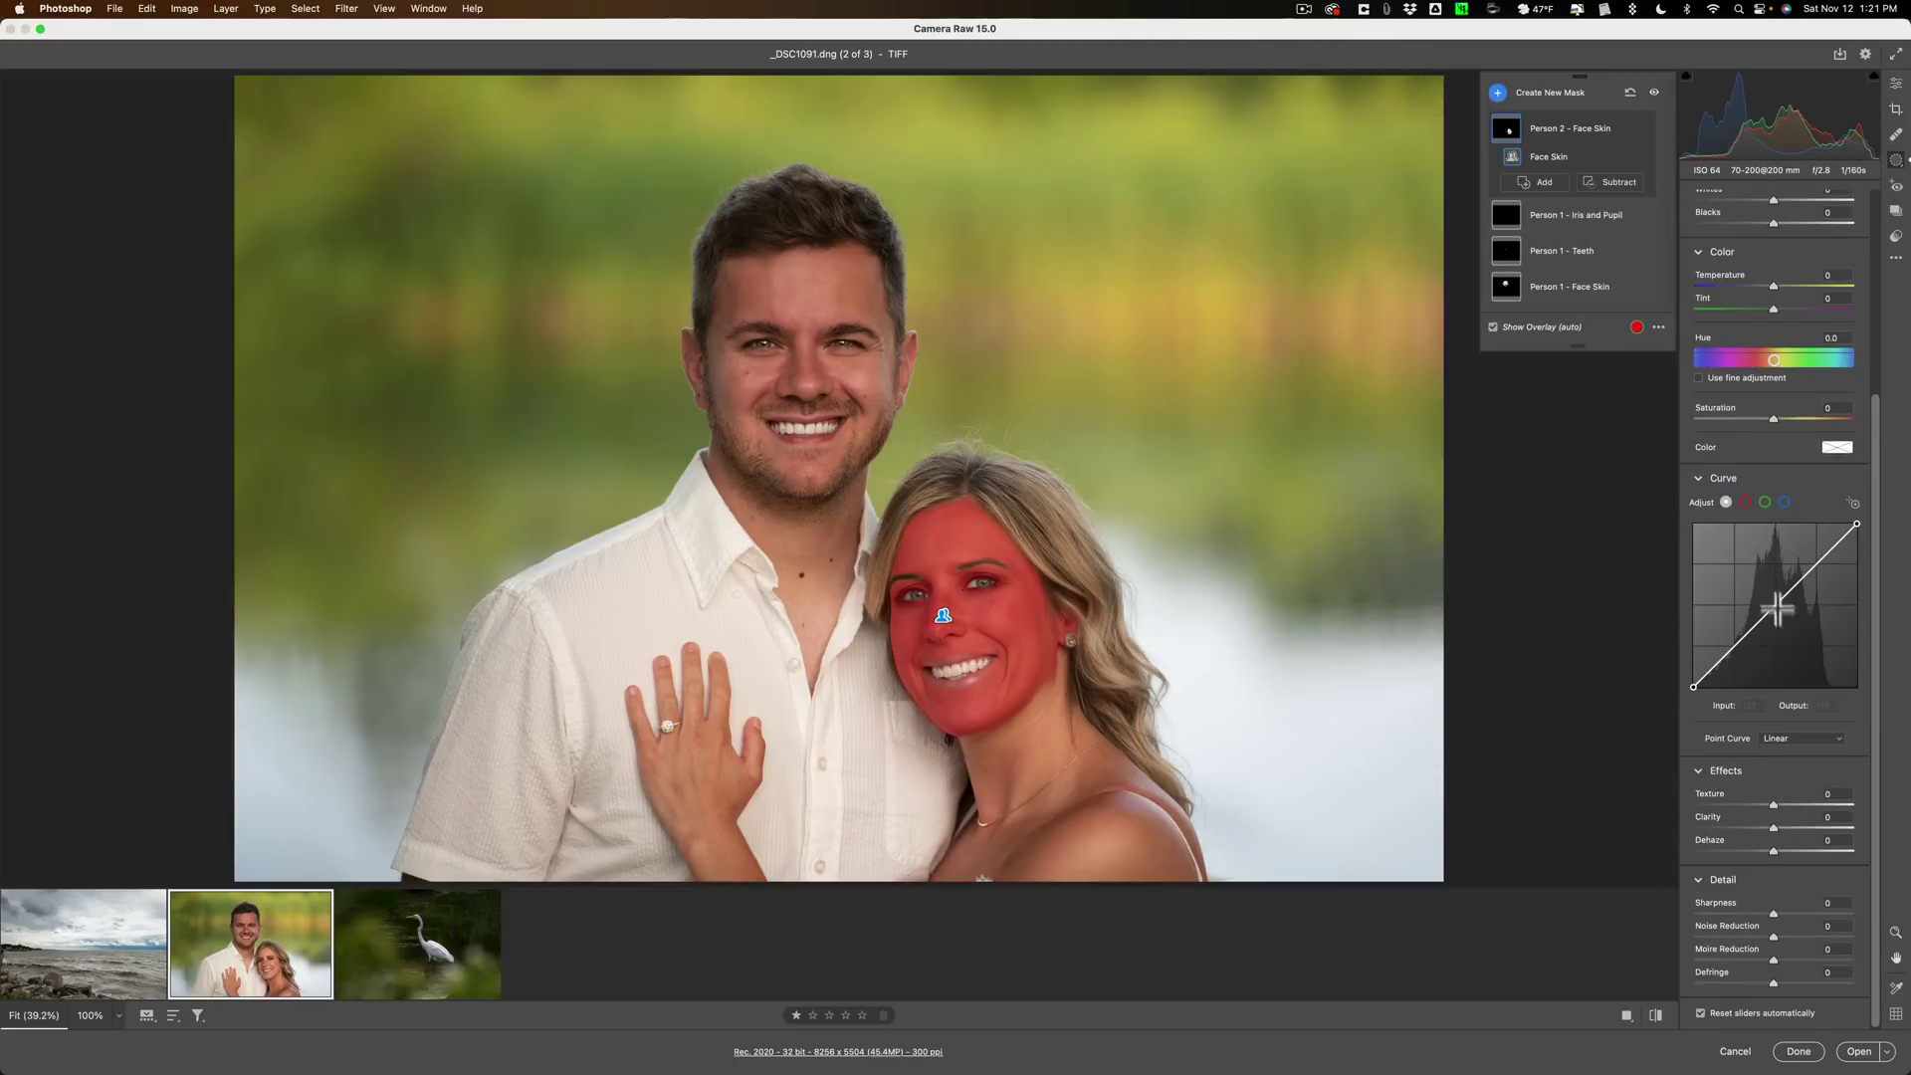
mouse_move(1770, 826)
left_mouse_down()
mouse_move(1754, 826)
mouse_move(1760, 800)
left_mouse_up()
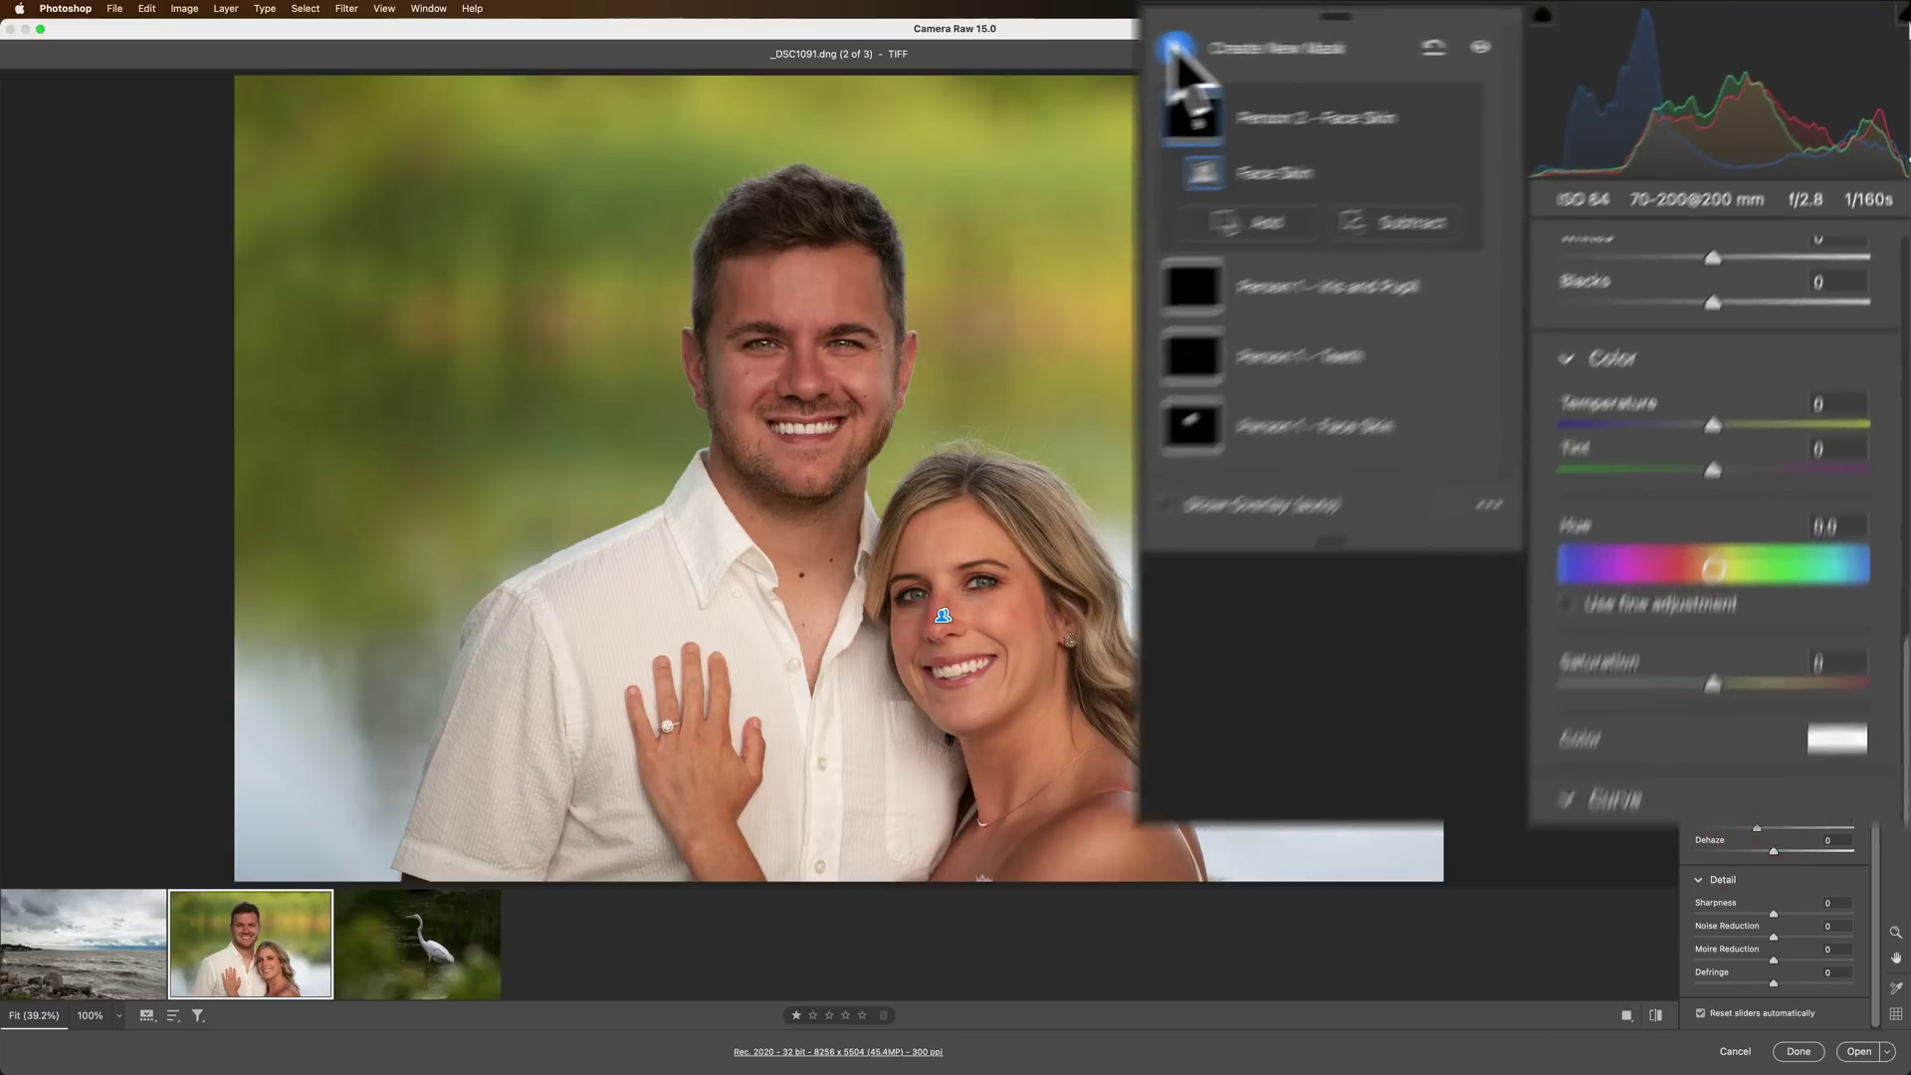
Add a Person 2 Teeth mask and whiten her teeth with Exposure +0.40 and lower Saturation
left_click(1499, 93)
left_click(1258, 202)
left_click(1752, 338)
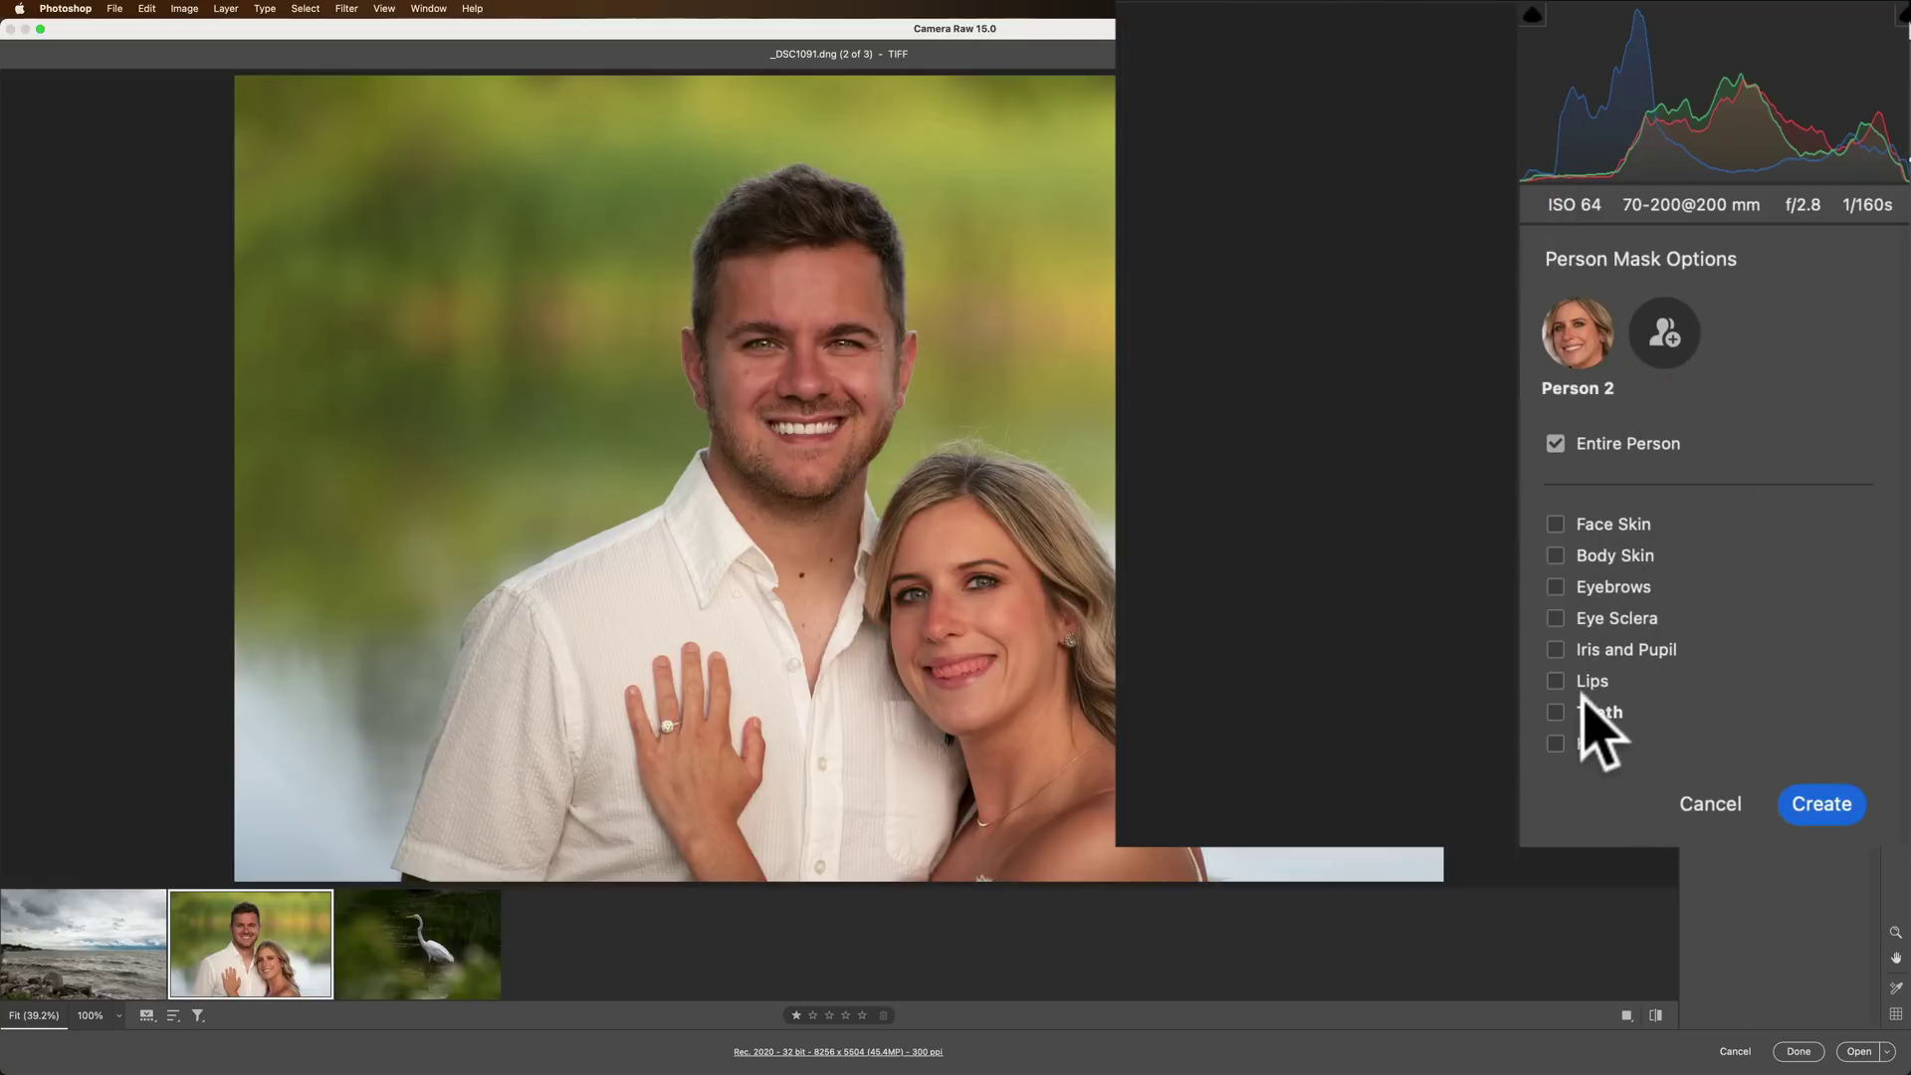
left_click(1556, 711)
left_click(1821, 804)
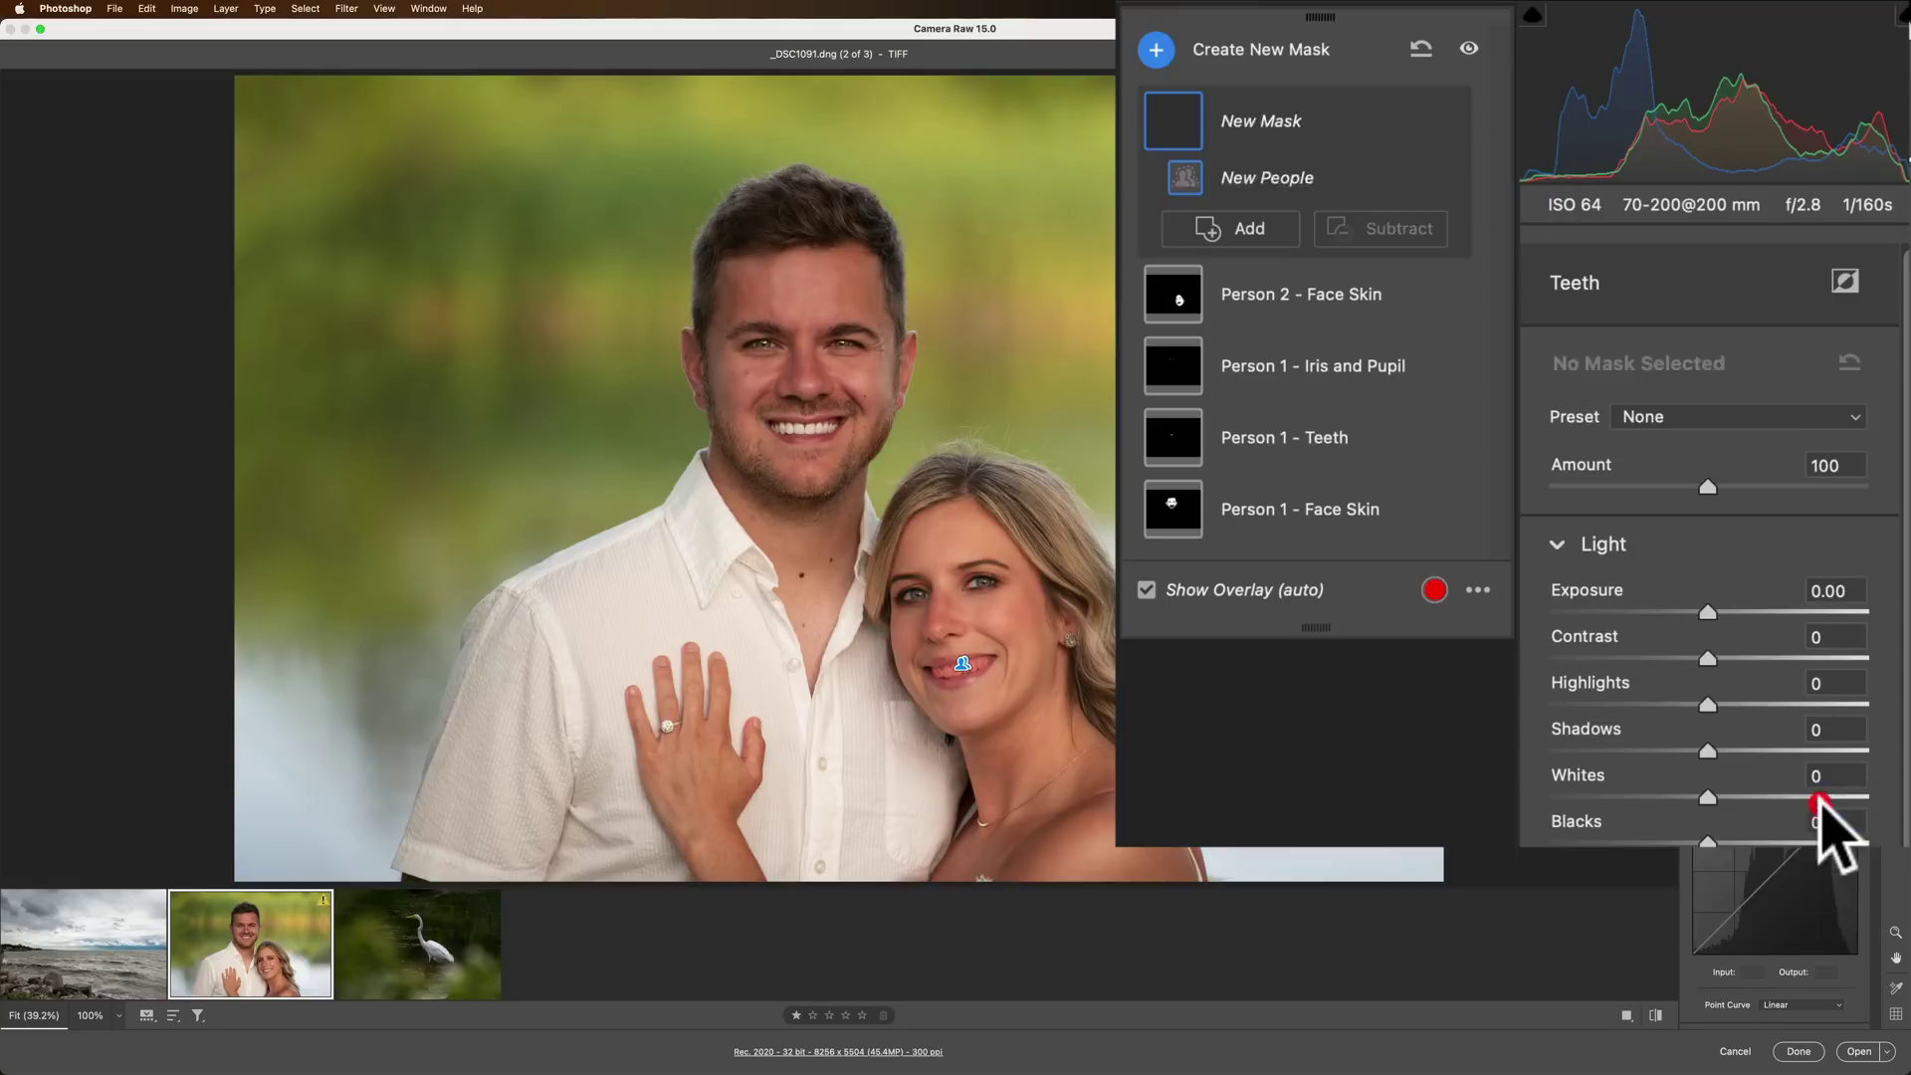
left_click_drag(1771, 369, 1782, 374)
left_click_drag(1773, 687, 1760, 682)
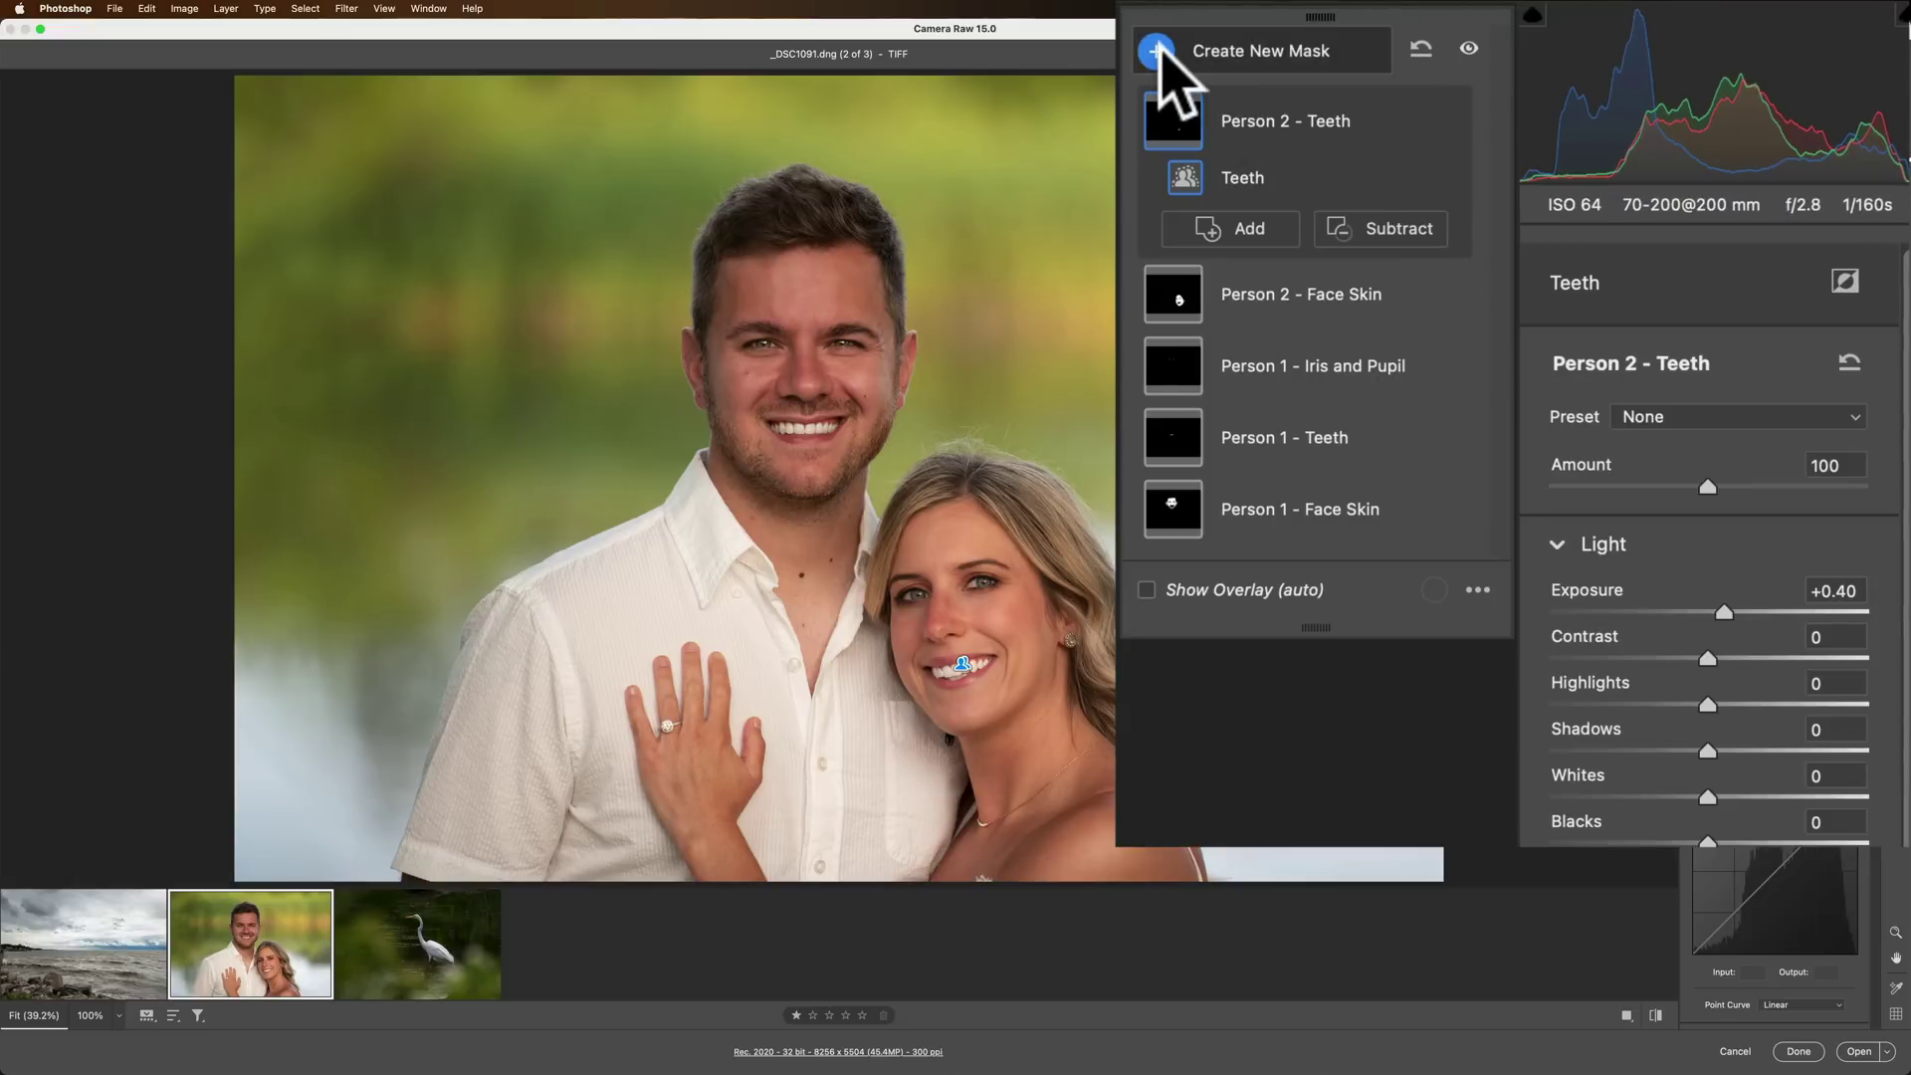
Add a Person 2 Iris and Pupil mask with Exposure +0.25 and Saturation +21
left_click(1156, 49)
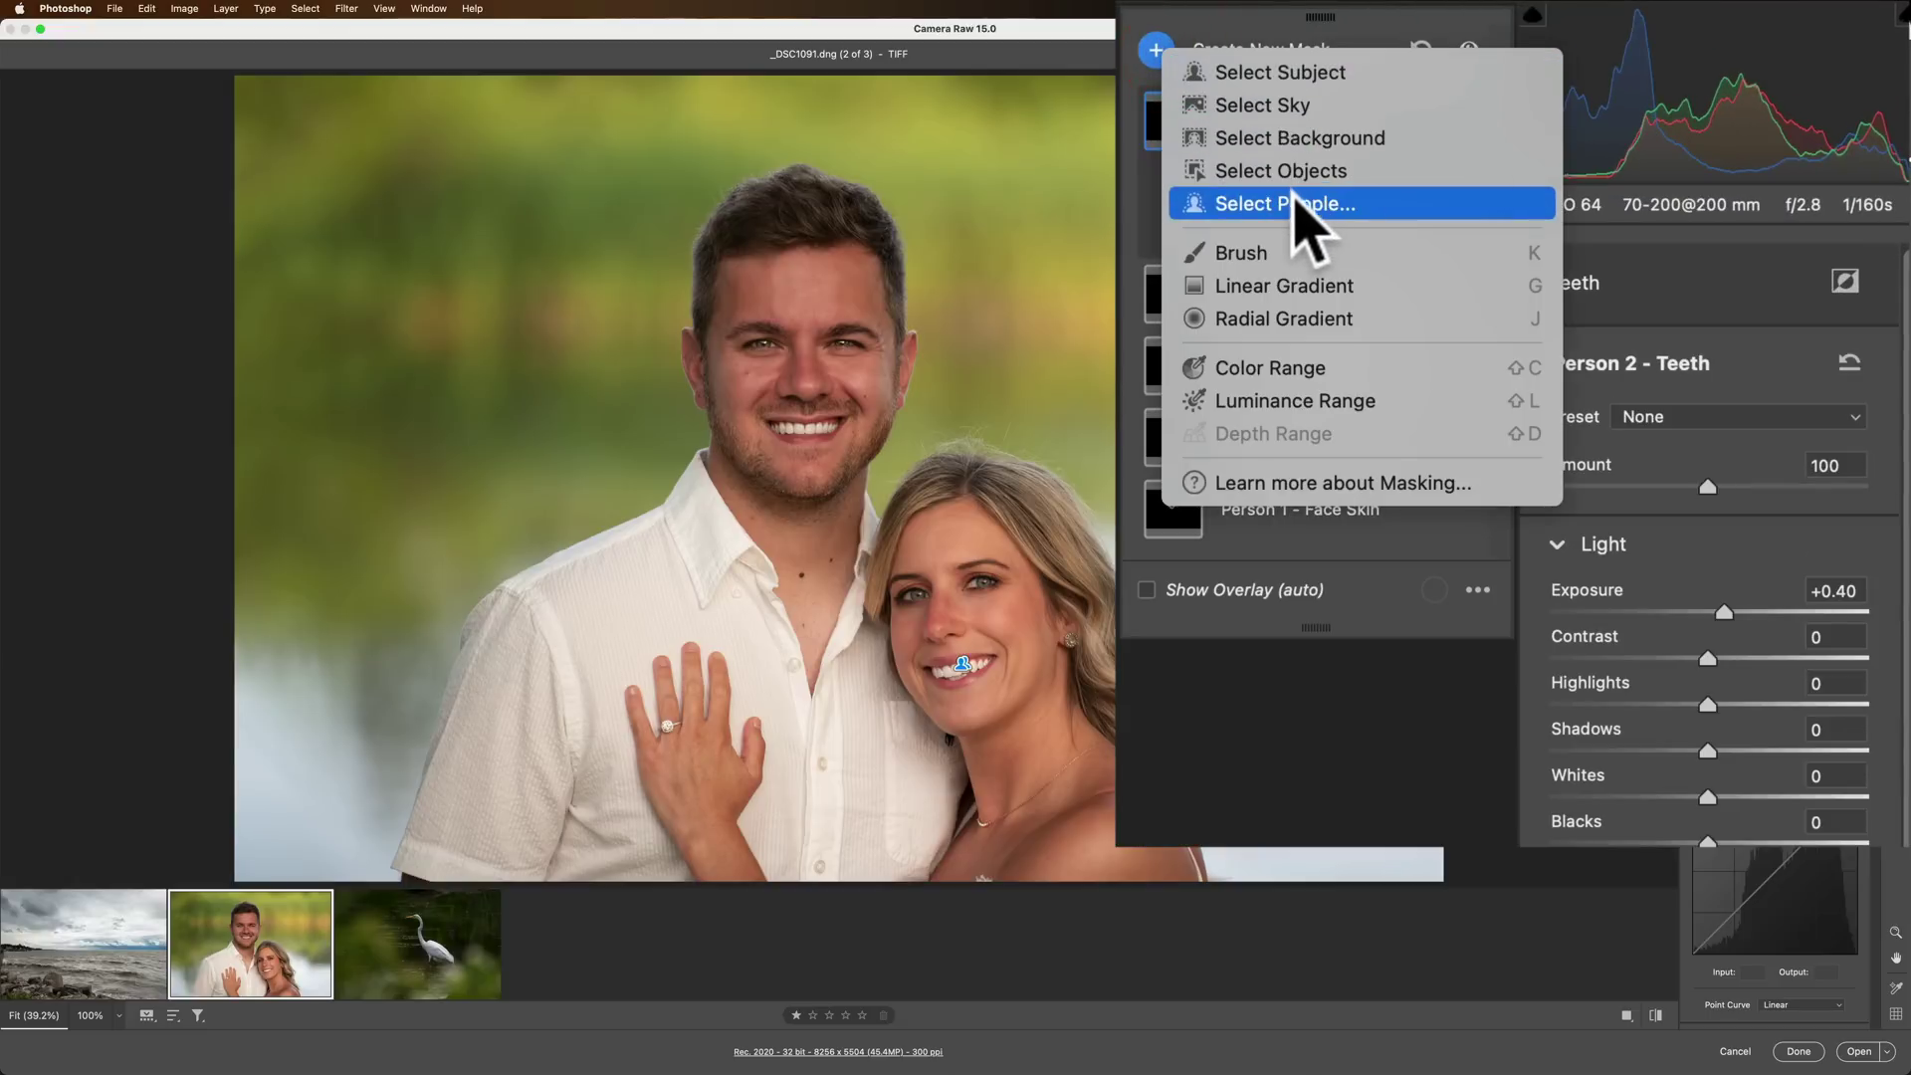
left_click(1294, 204)
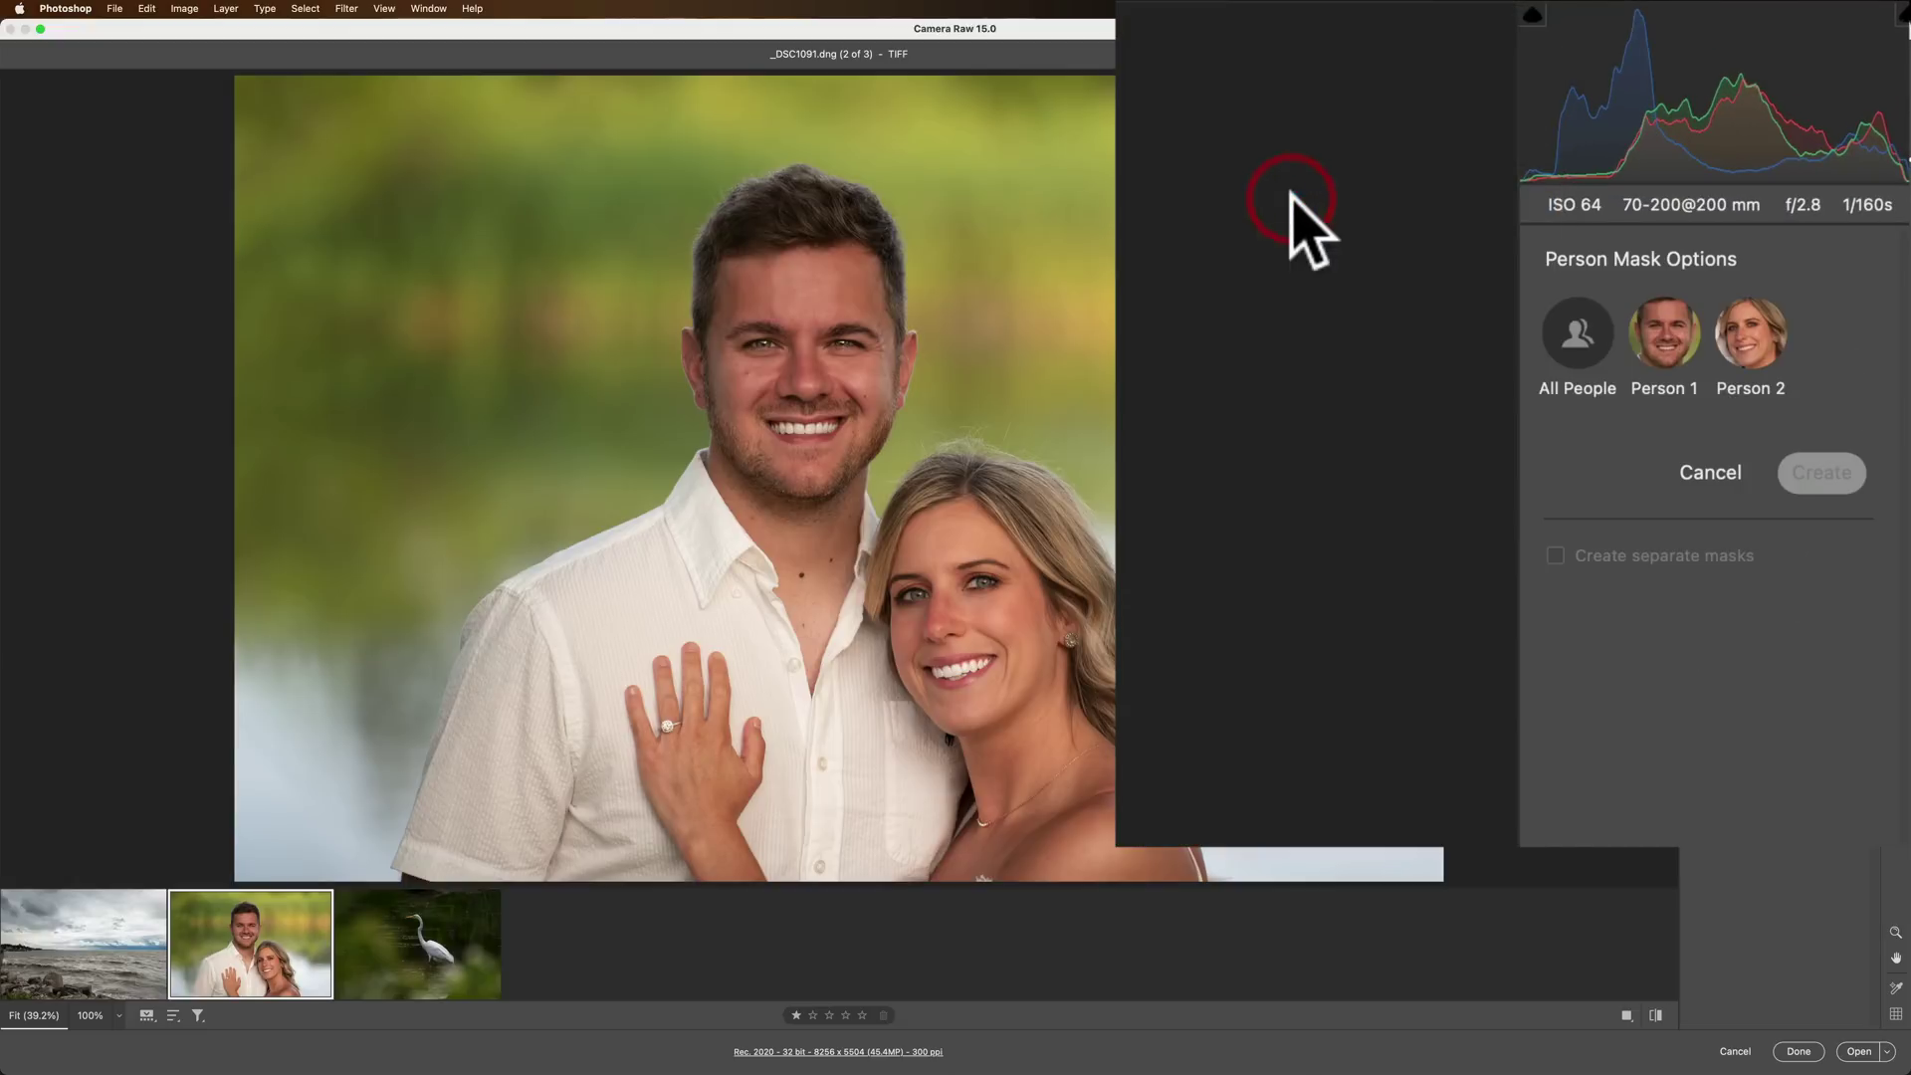
left_click(1714, 322)
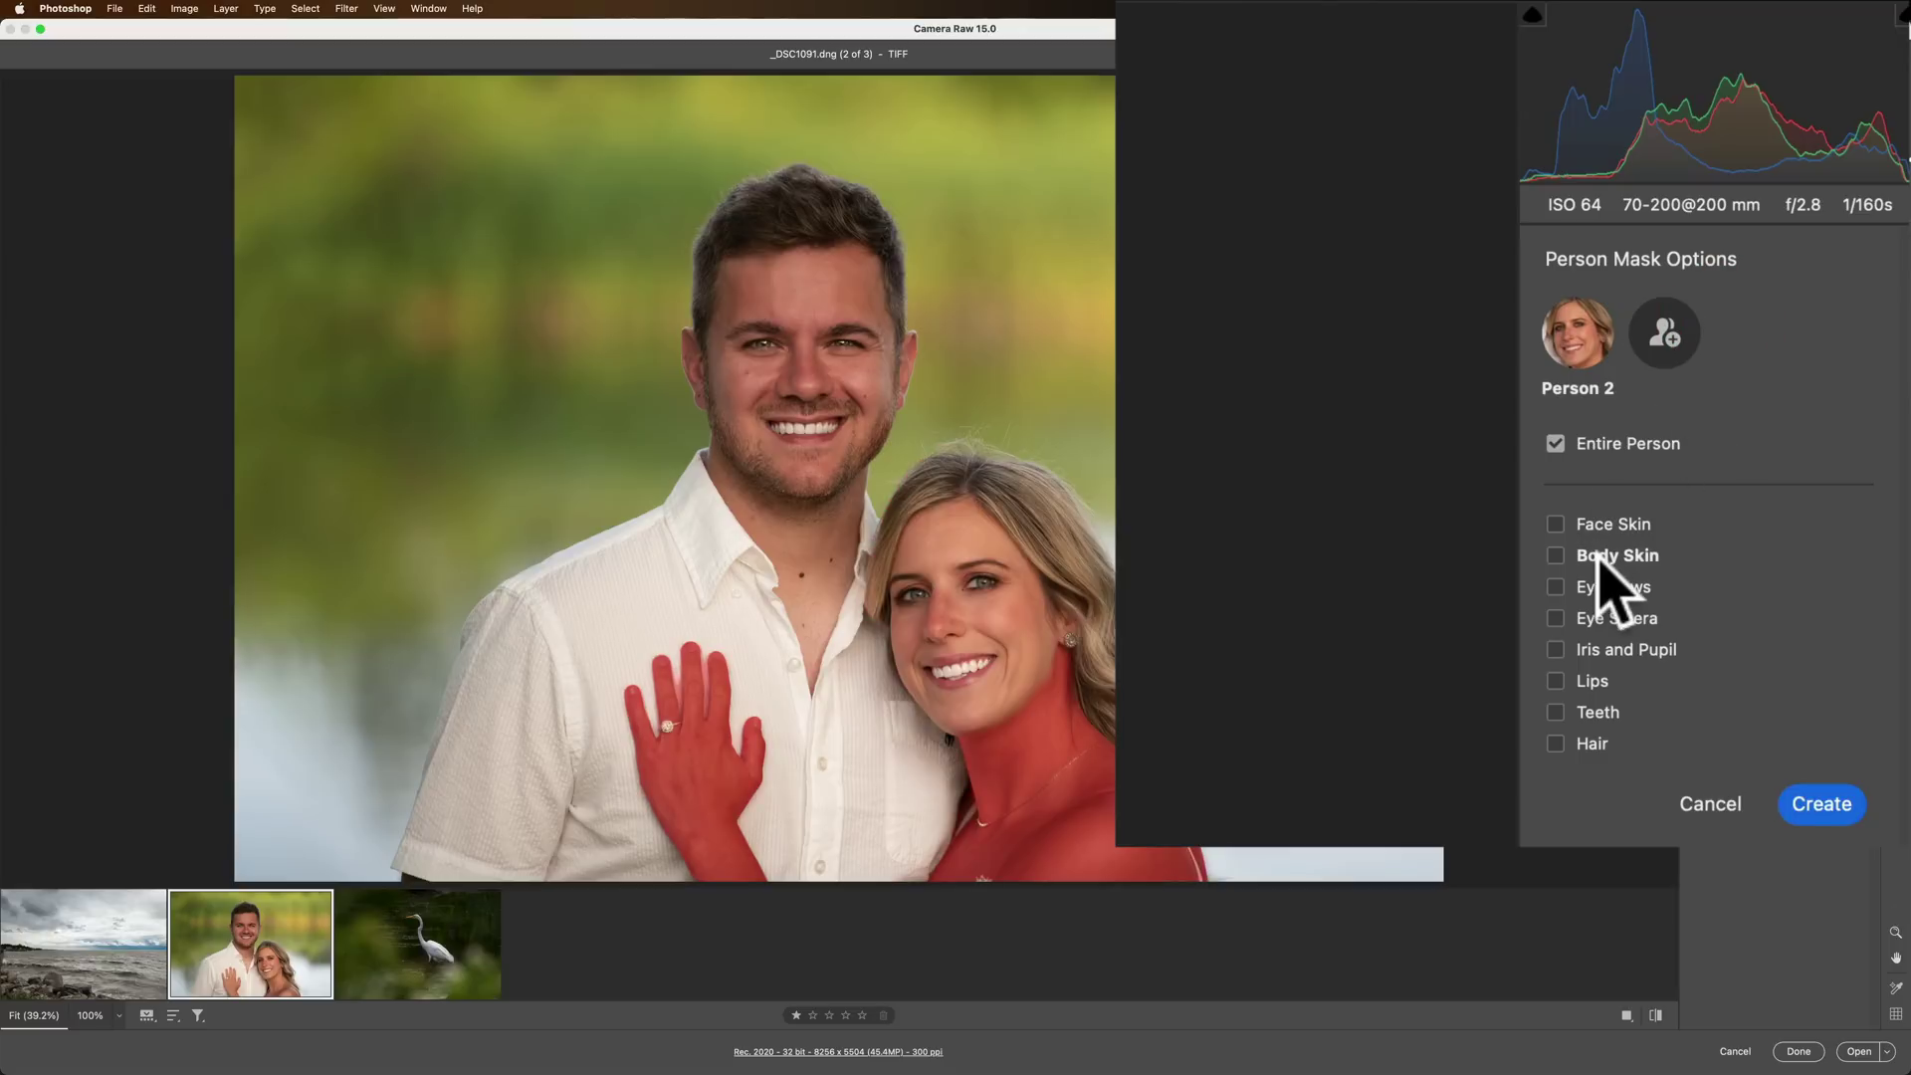
left_click(1568, 649)
left_click(1804, 796)
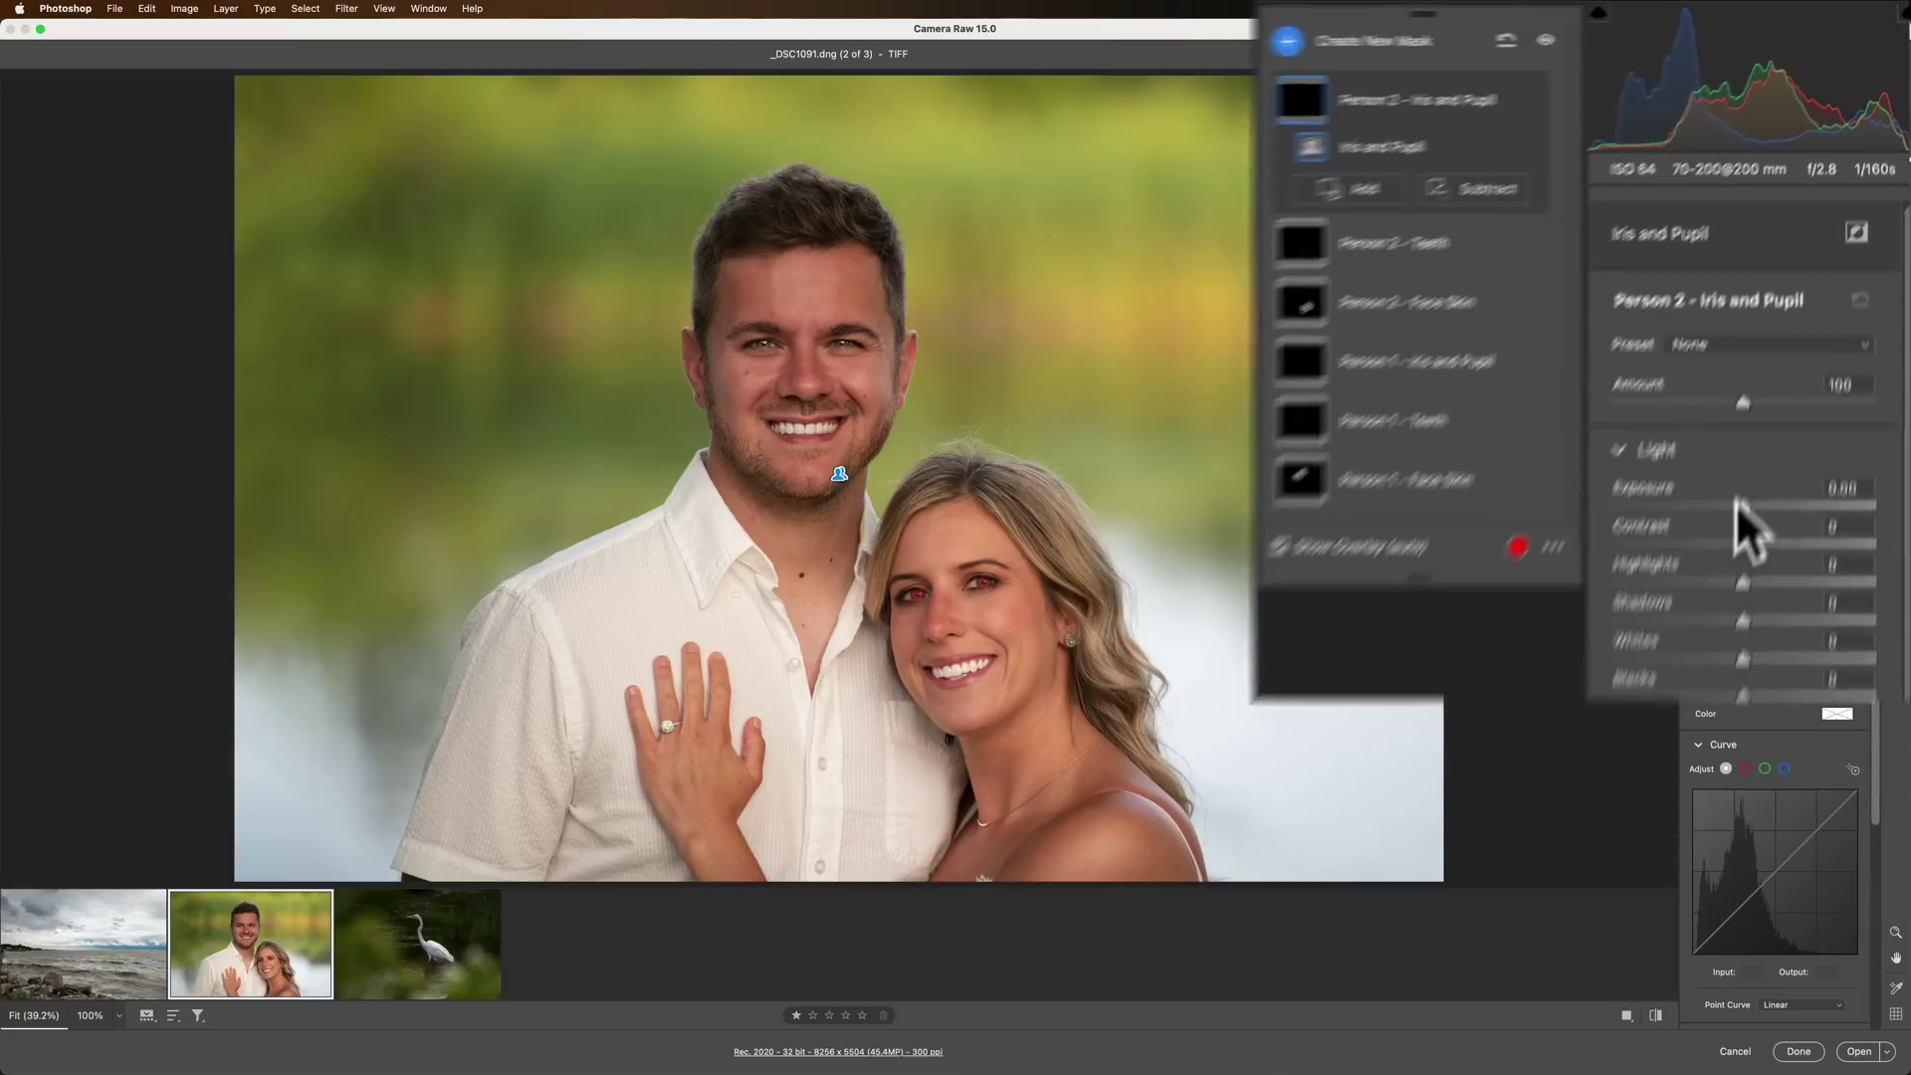
left_click(1776, 373)
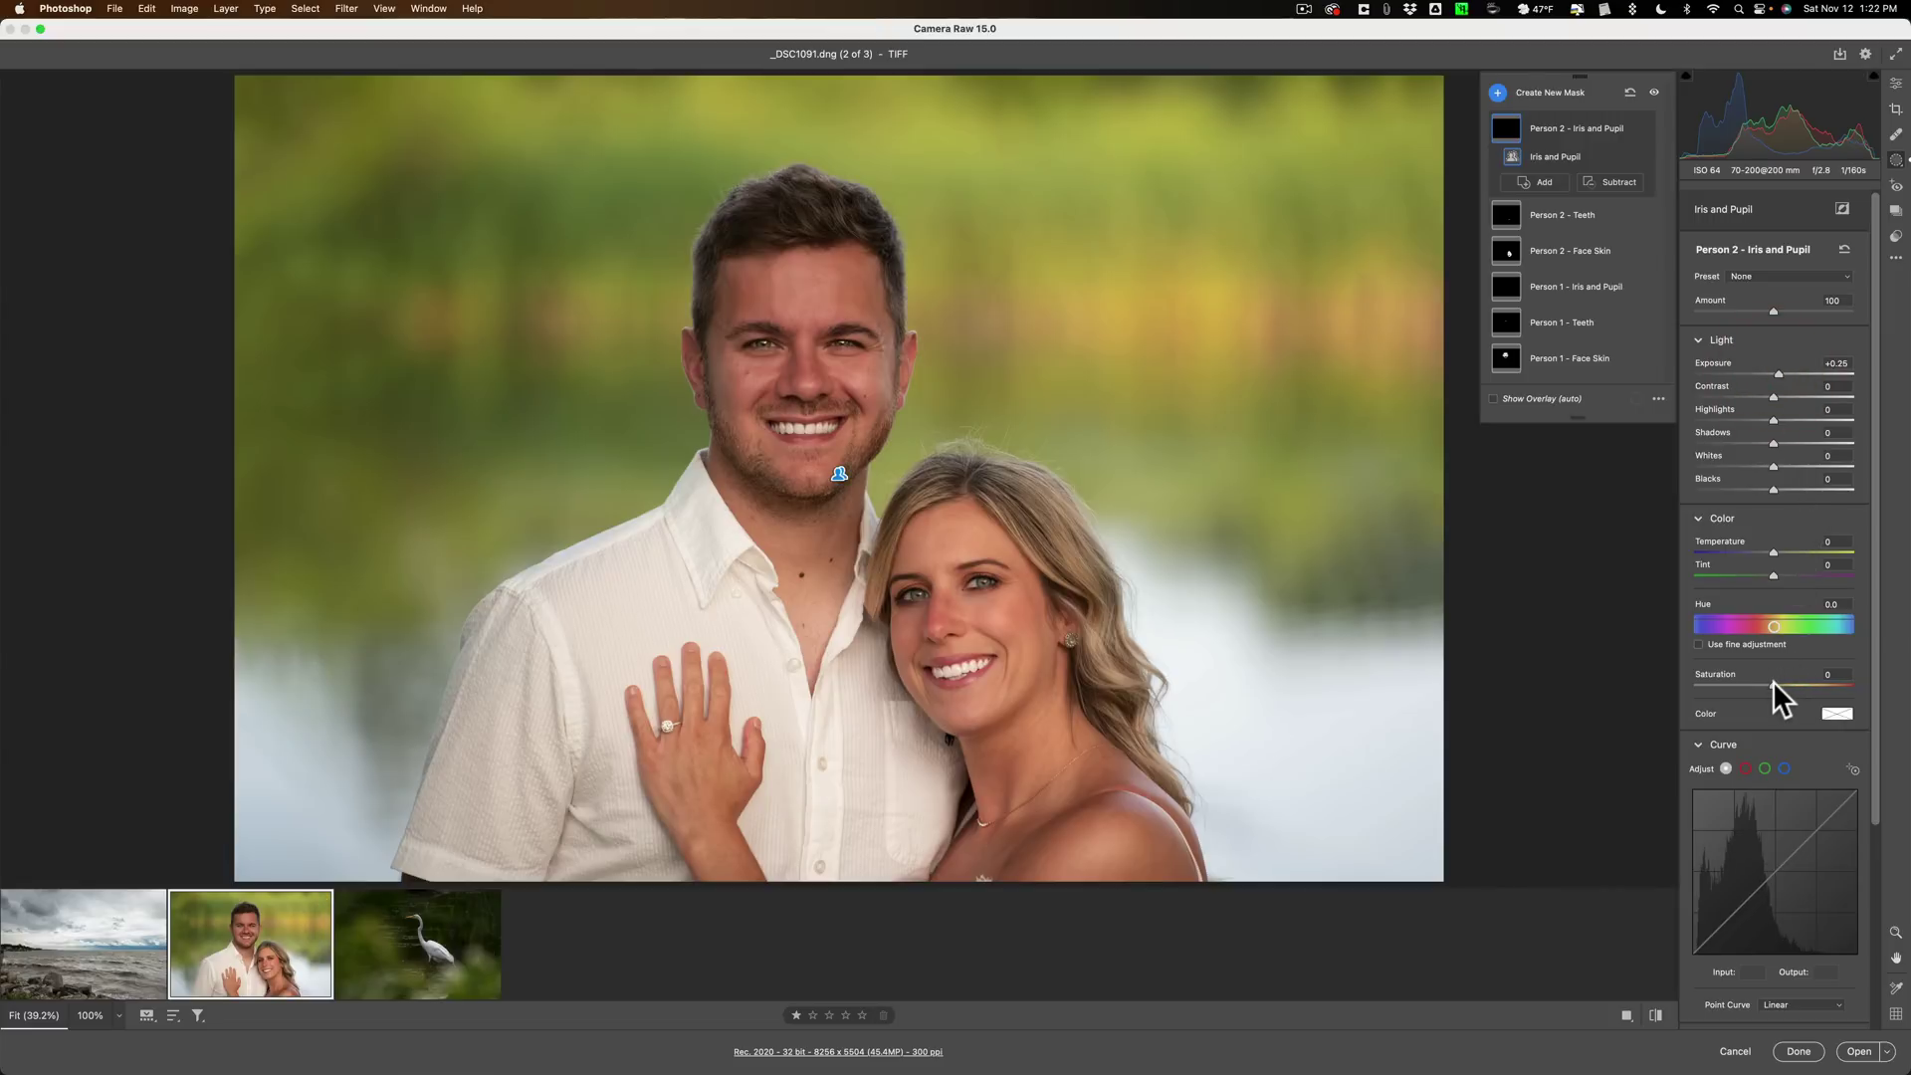
left_click_drag(1772, 685, 1789, 683)
Select the egret photo in the filmstrip and show its Edit adjustments
left_click(428, 962)
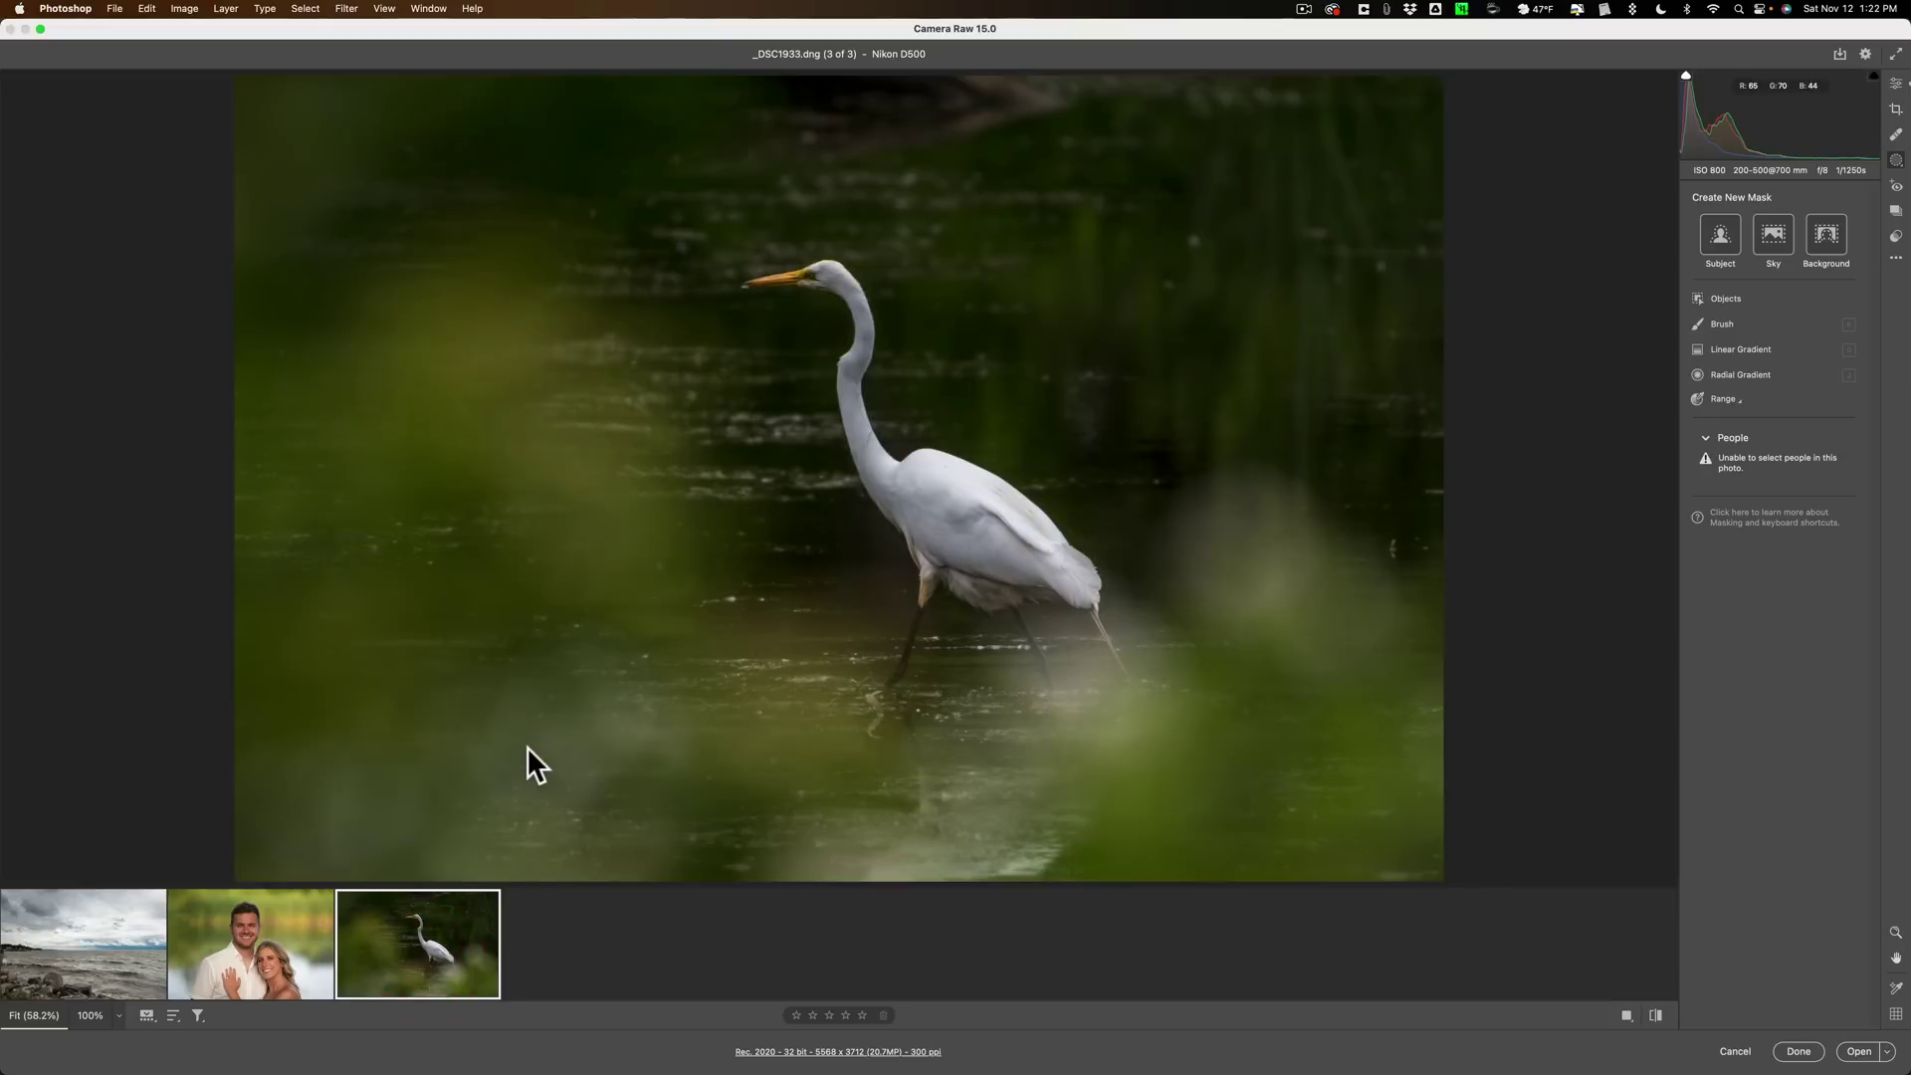
left_click(1895, 85)
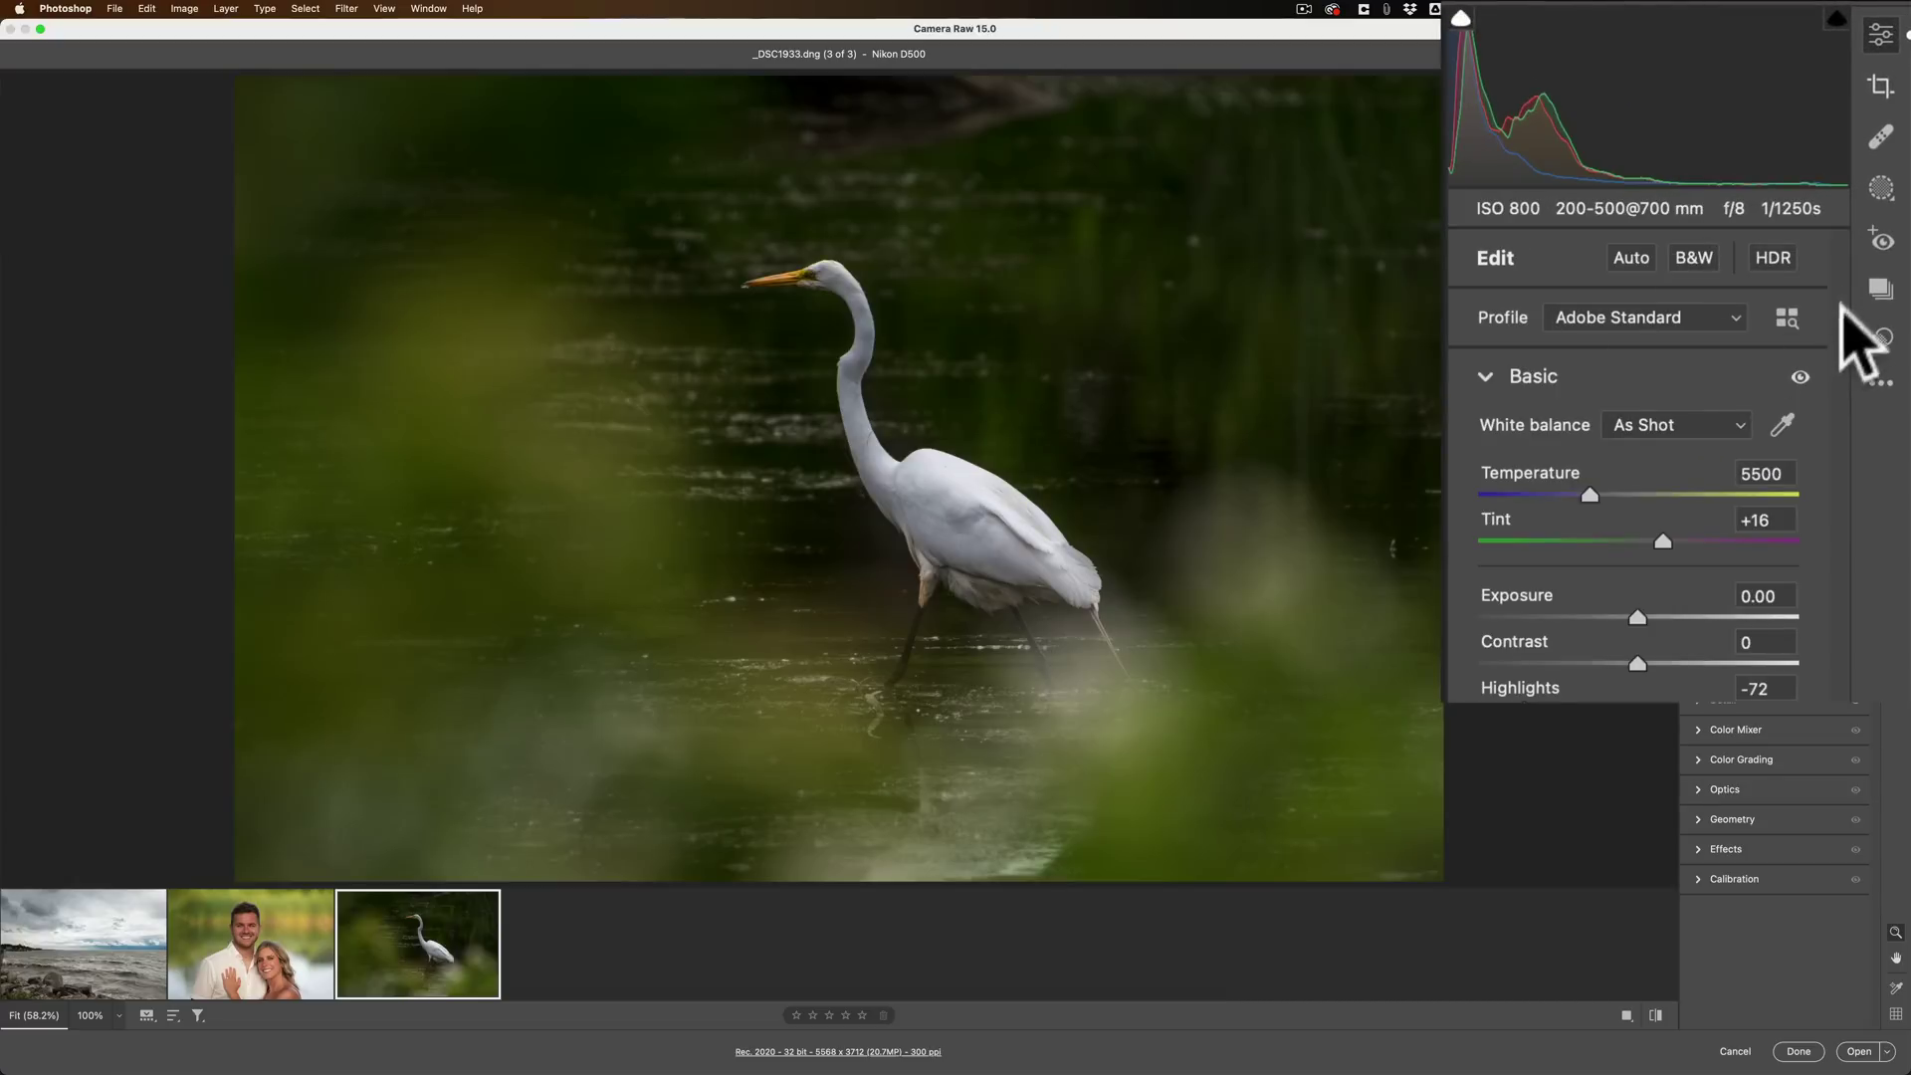
Add a Subject mask on the egret with Exposure +0.30, Saturation +24, Texture +50, Clarity +29
left_click(1880, 182)
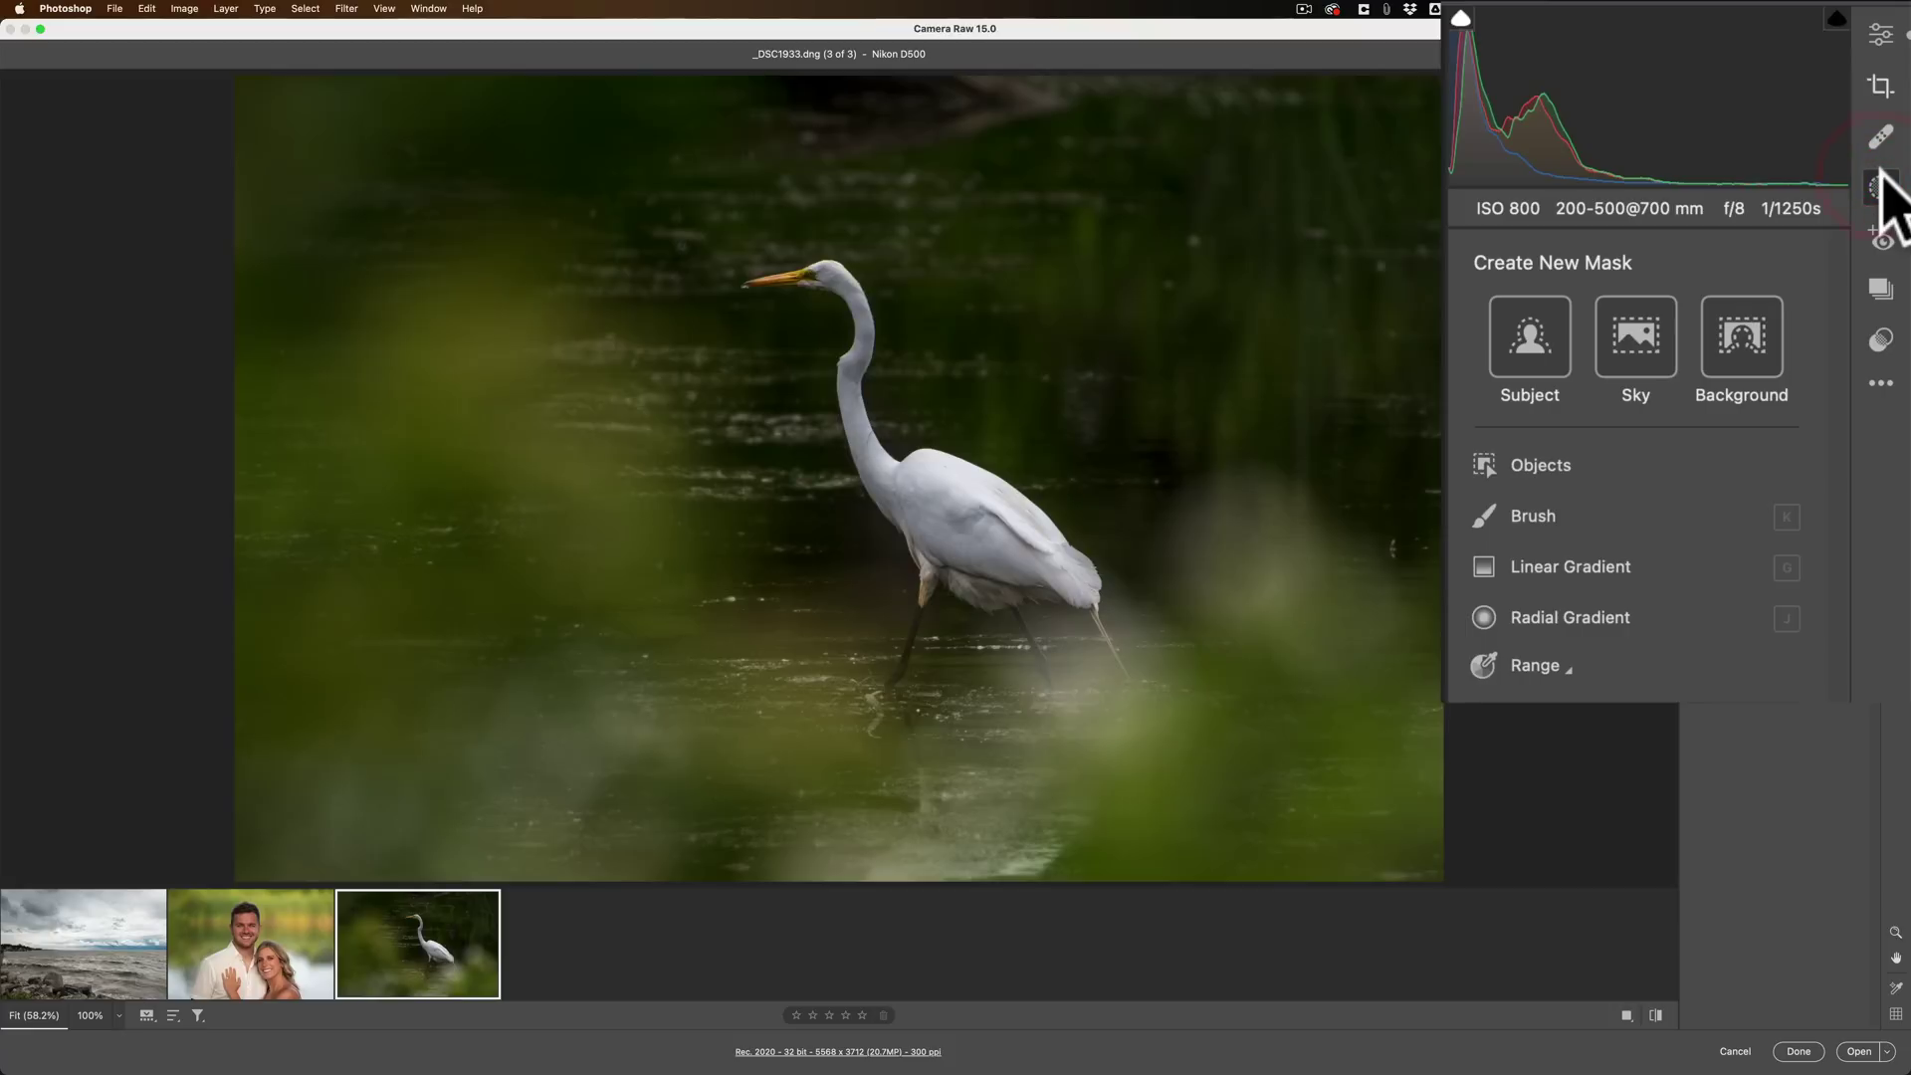
left_click(1520, 353)
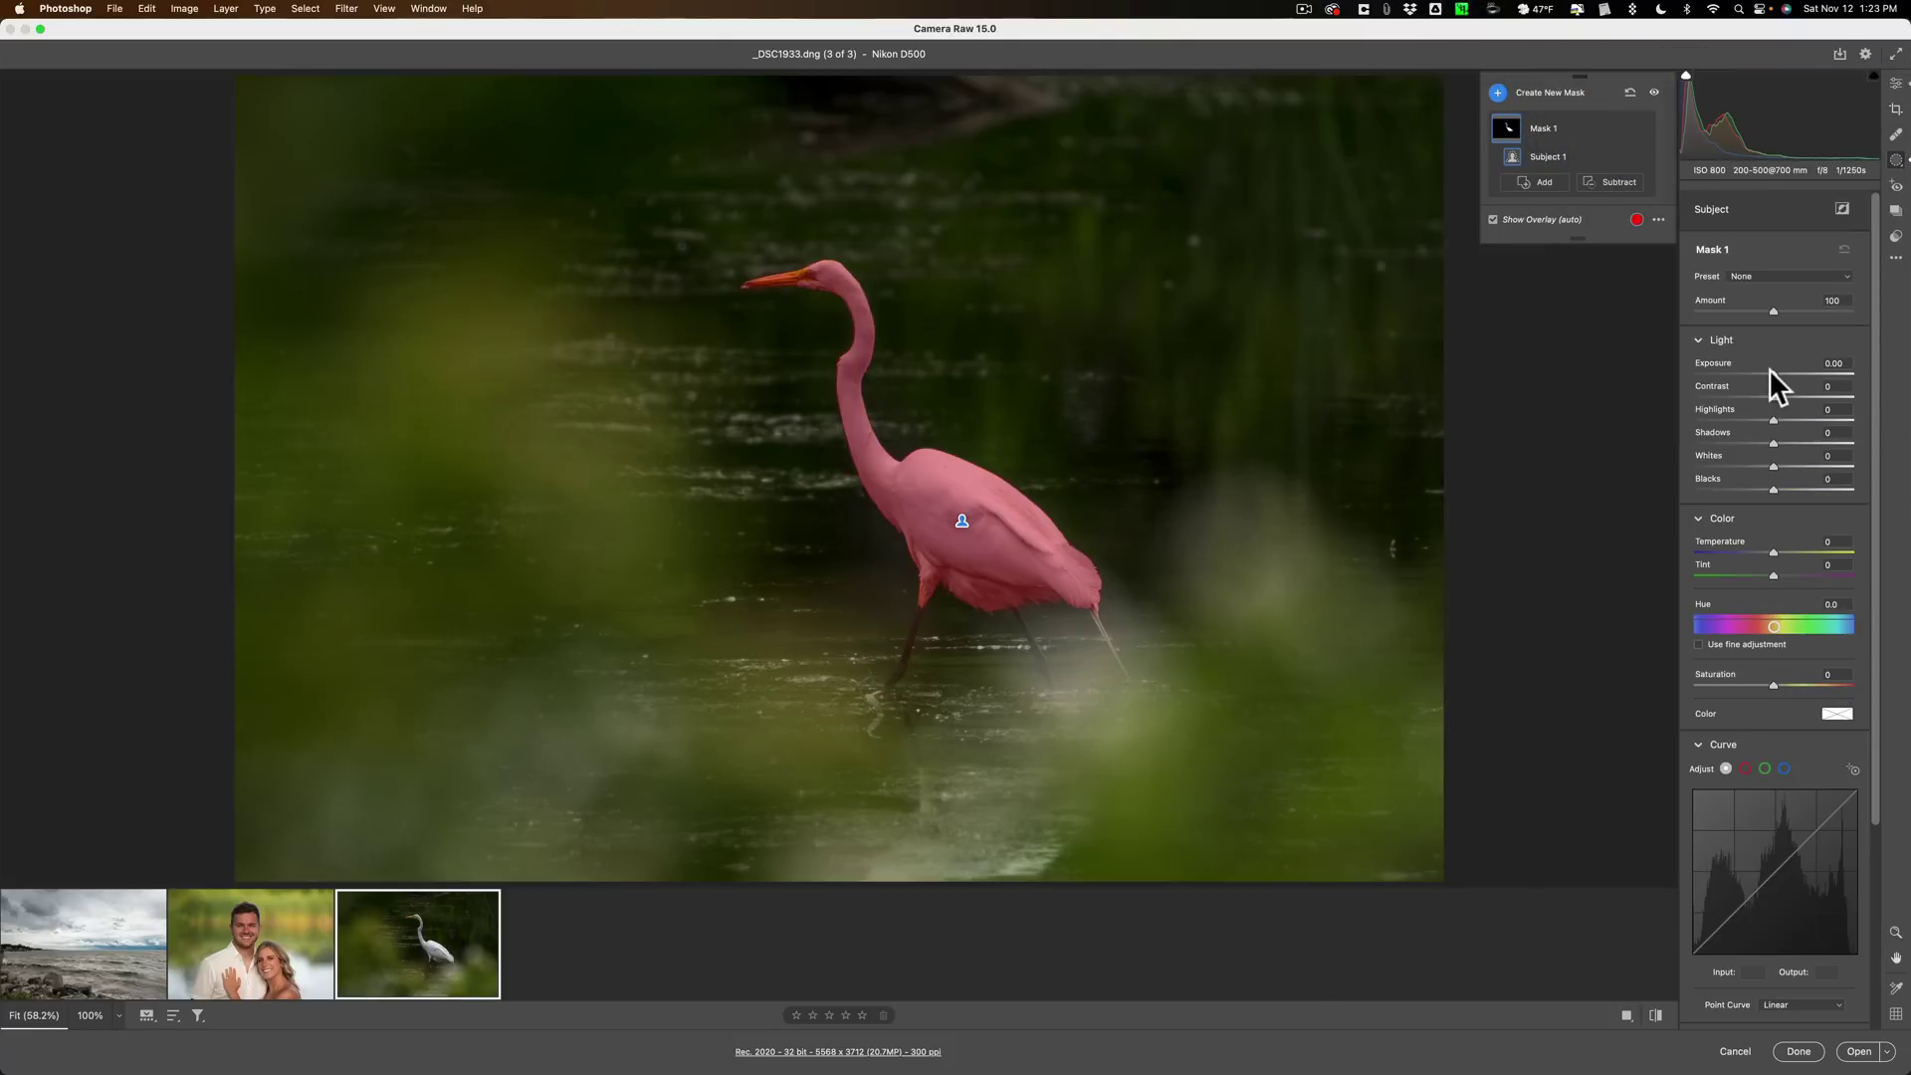
left_click_drag(1768, 372, 1795, 396)
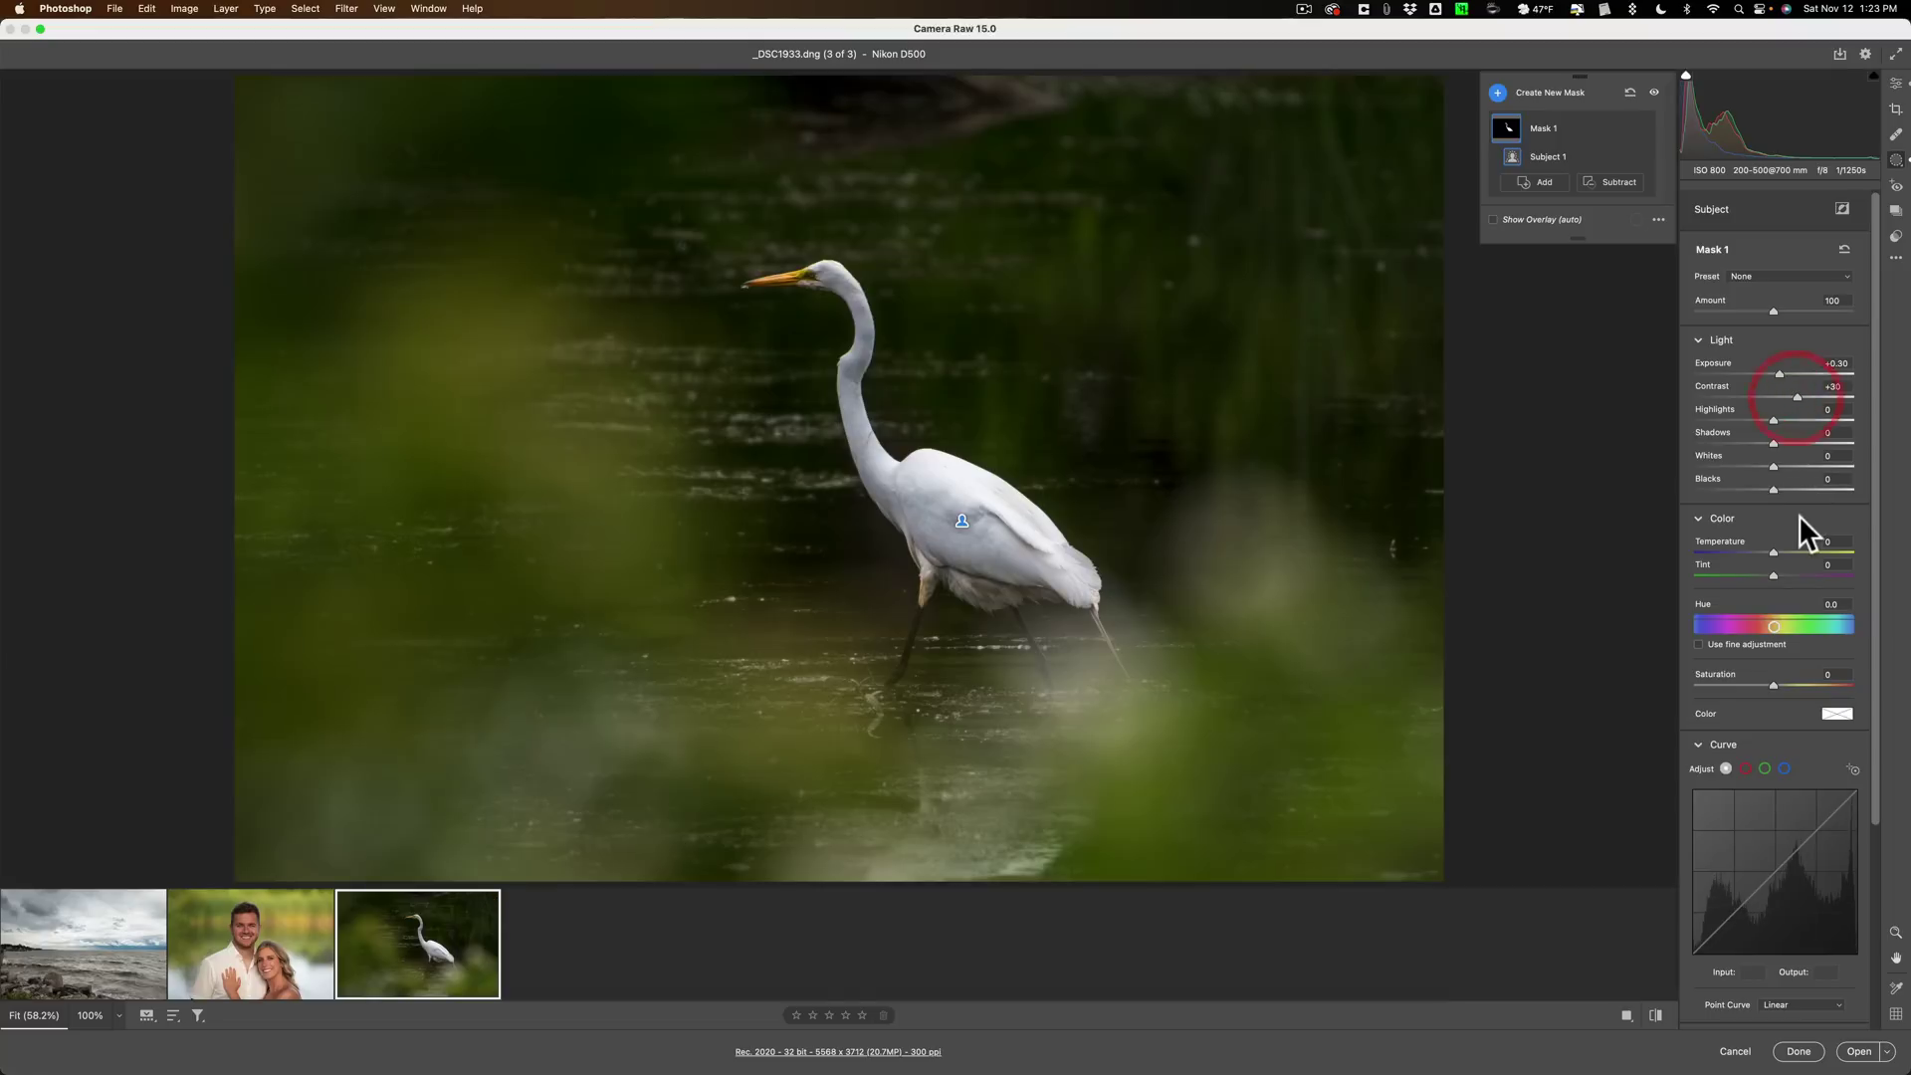
scroll(1800, 527, "down", 3)
scroll(1801, 537, "down", 3)
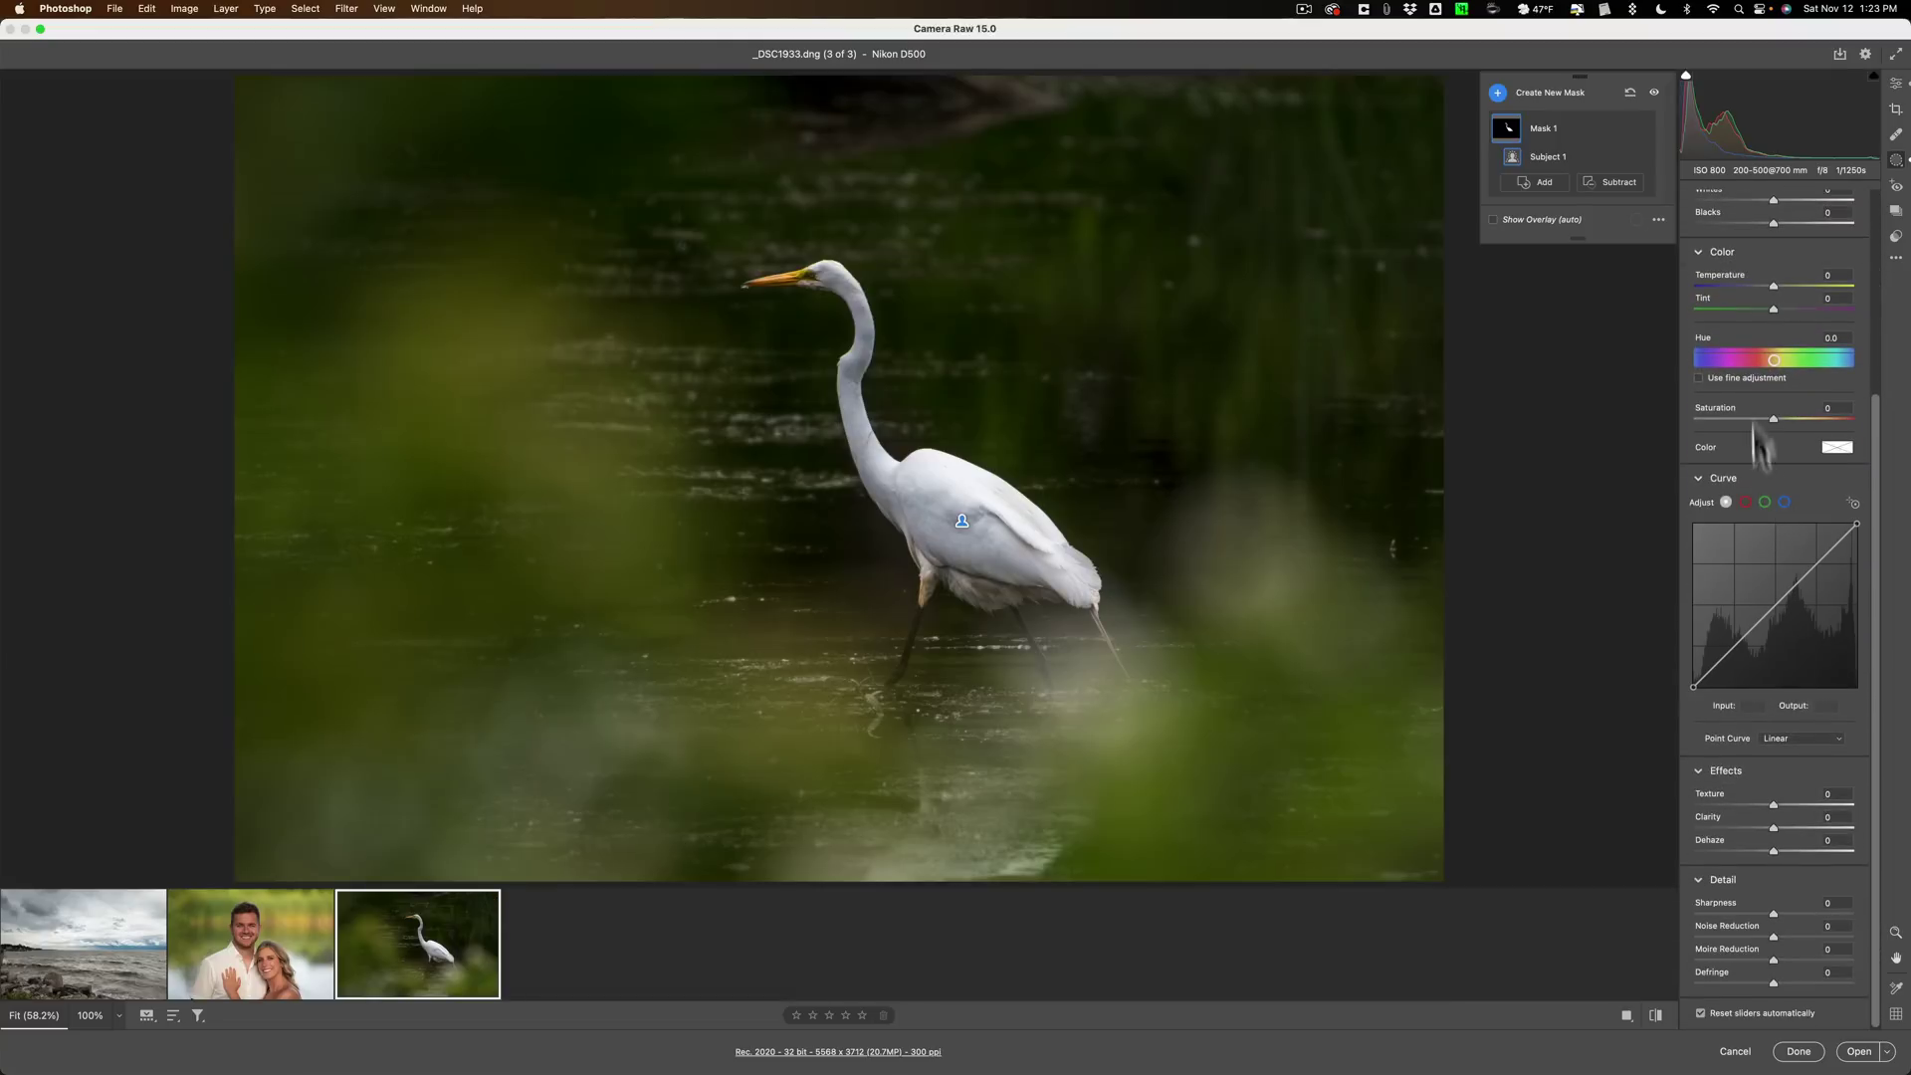
mouse_move(1771, 416)
left_mouse_down()
mouse_move(1840, 423)
mouse_move(1788, 416)
left_mouse_up()
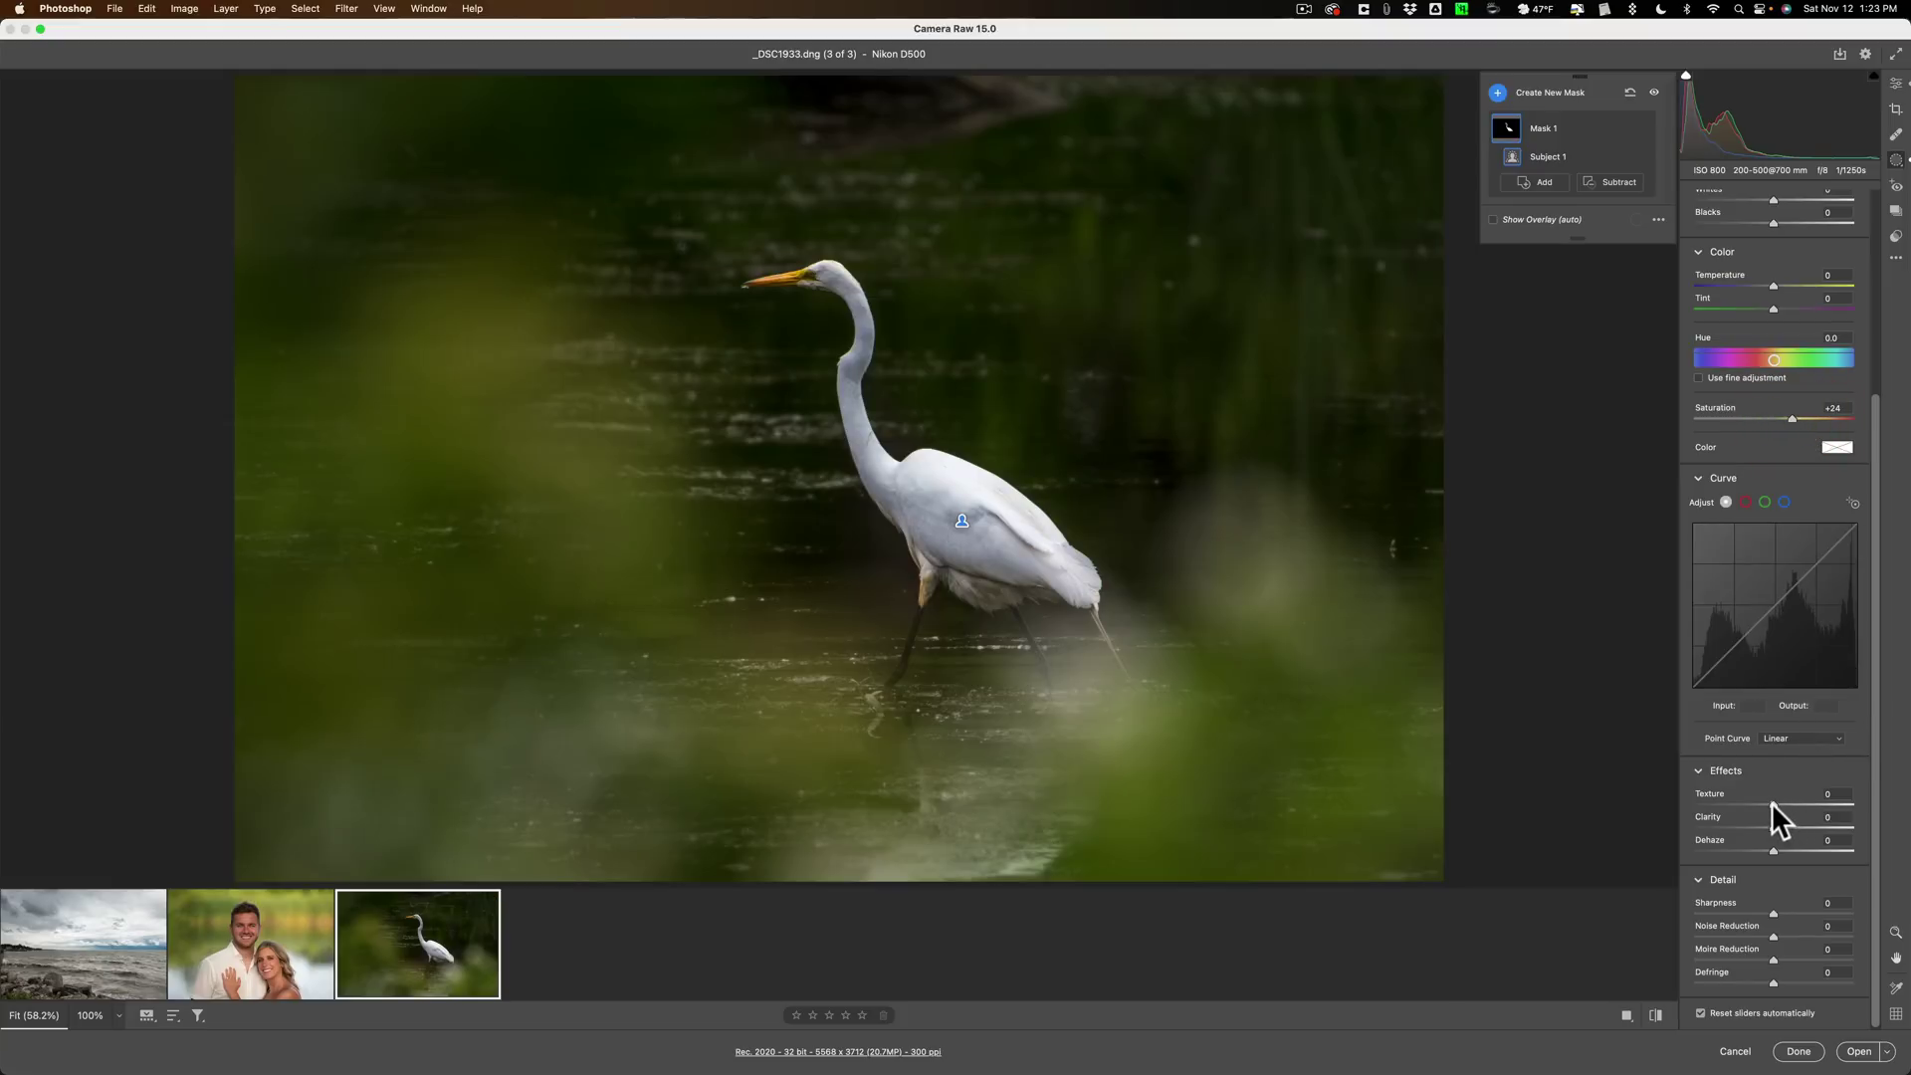
mouse_move(1774, 804)
left_mouse_down()
mouse_move(1812, 804)
mouse_move(1798, 827)
left_mouse_up()
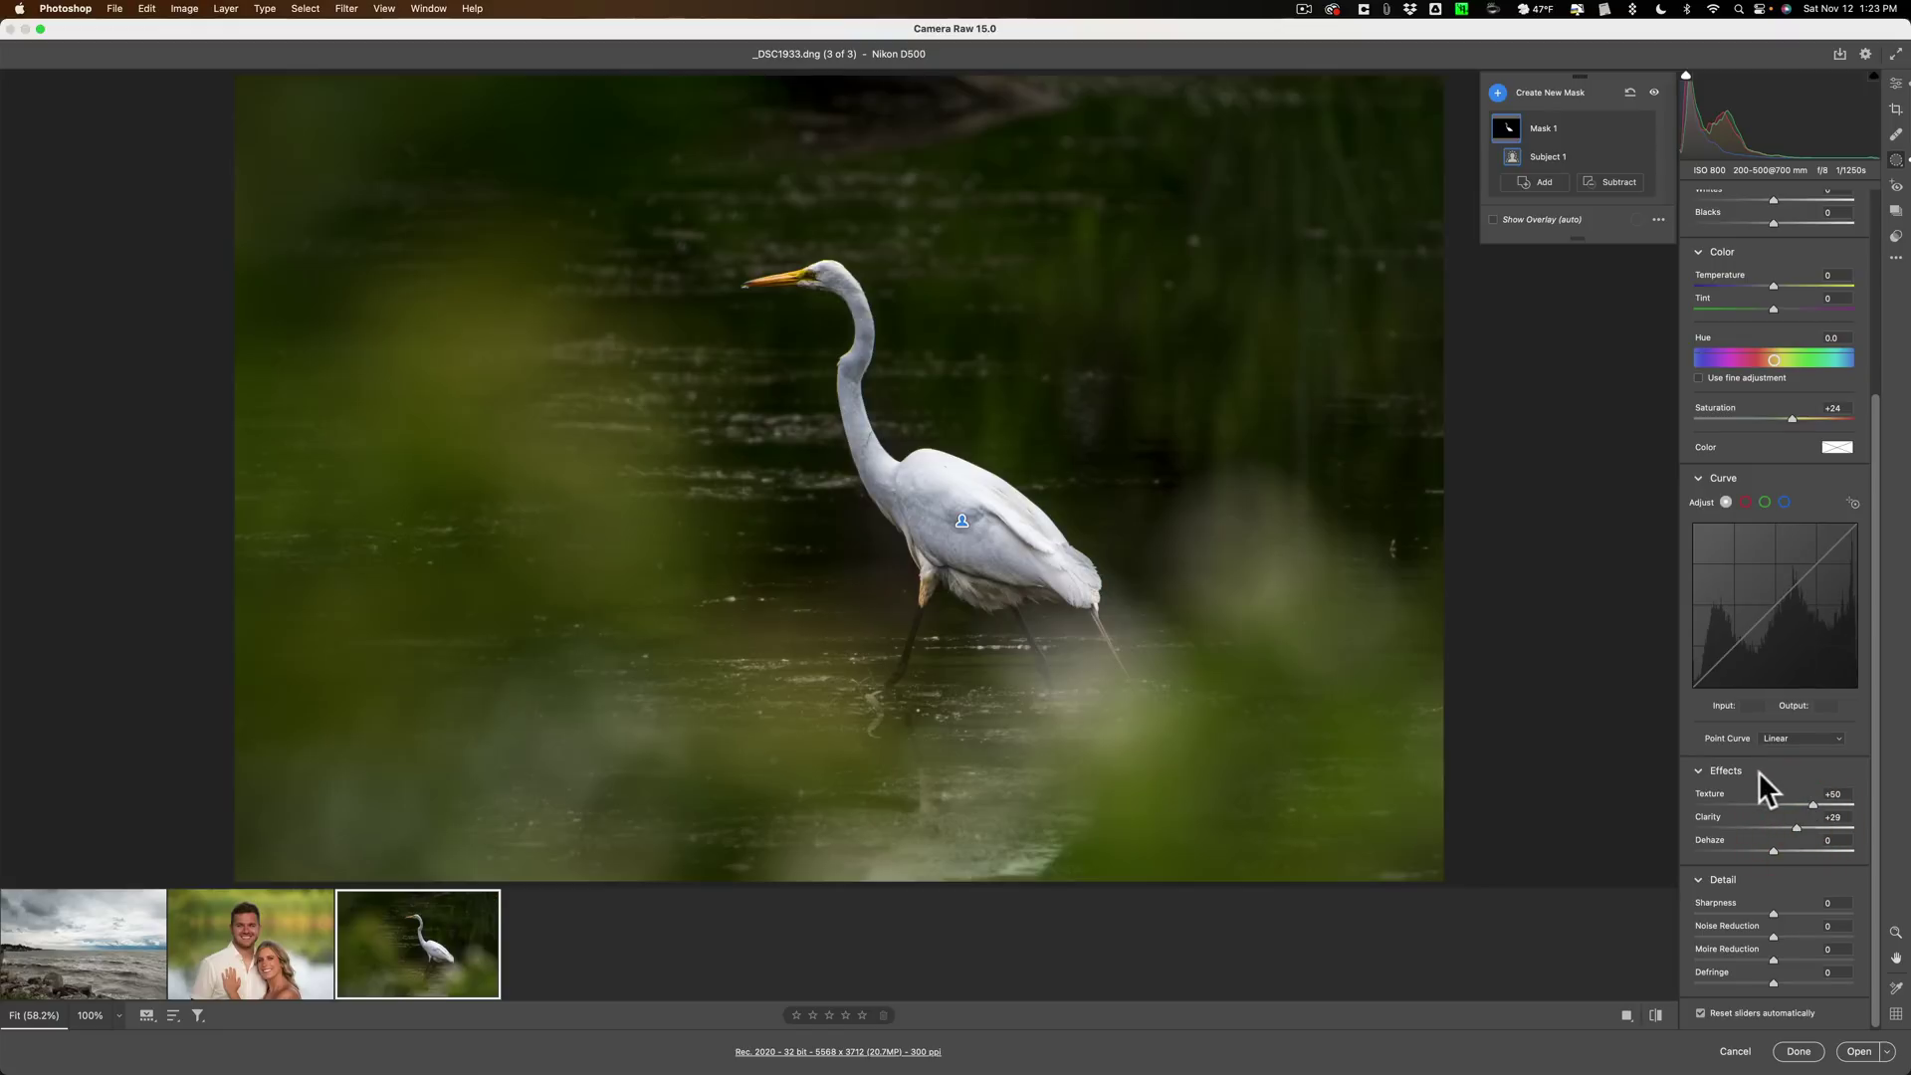
scroll(1759, 781, "up", 4)
scroll(1760, 770, "up", 1)
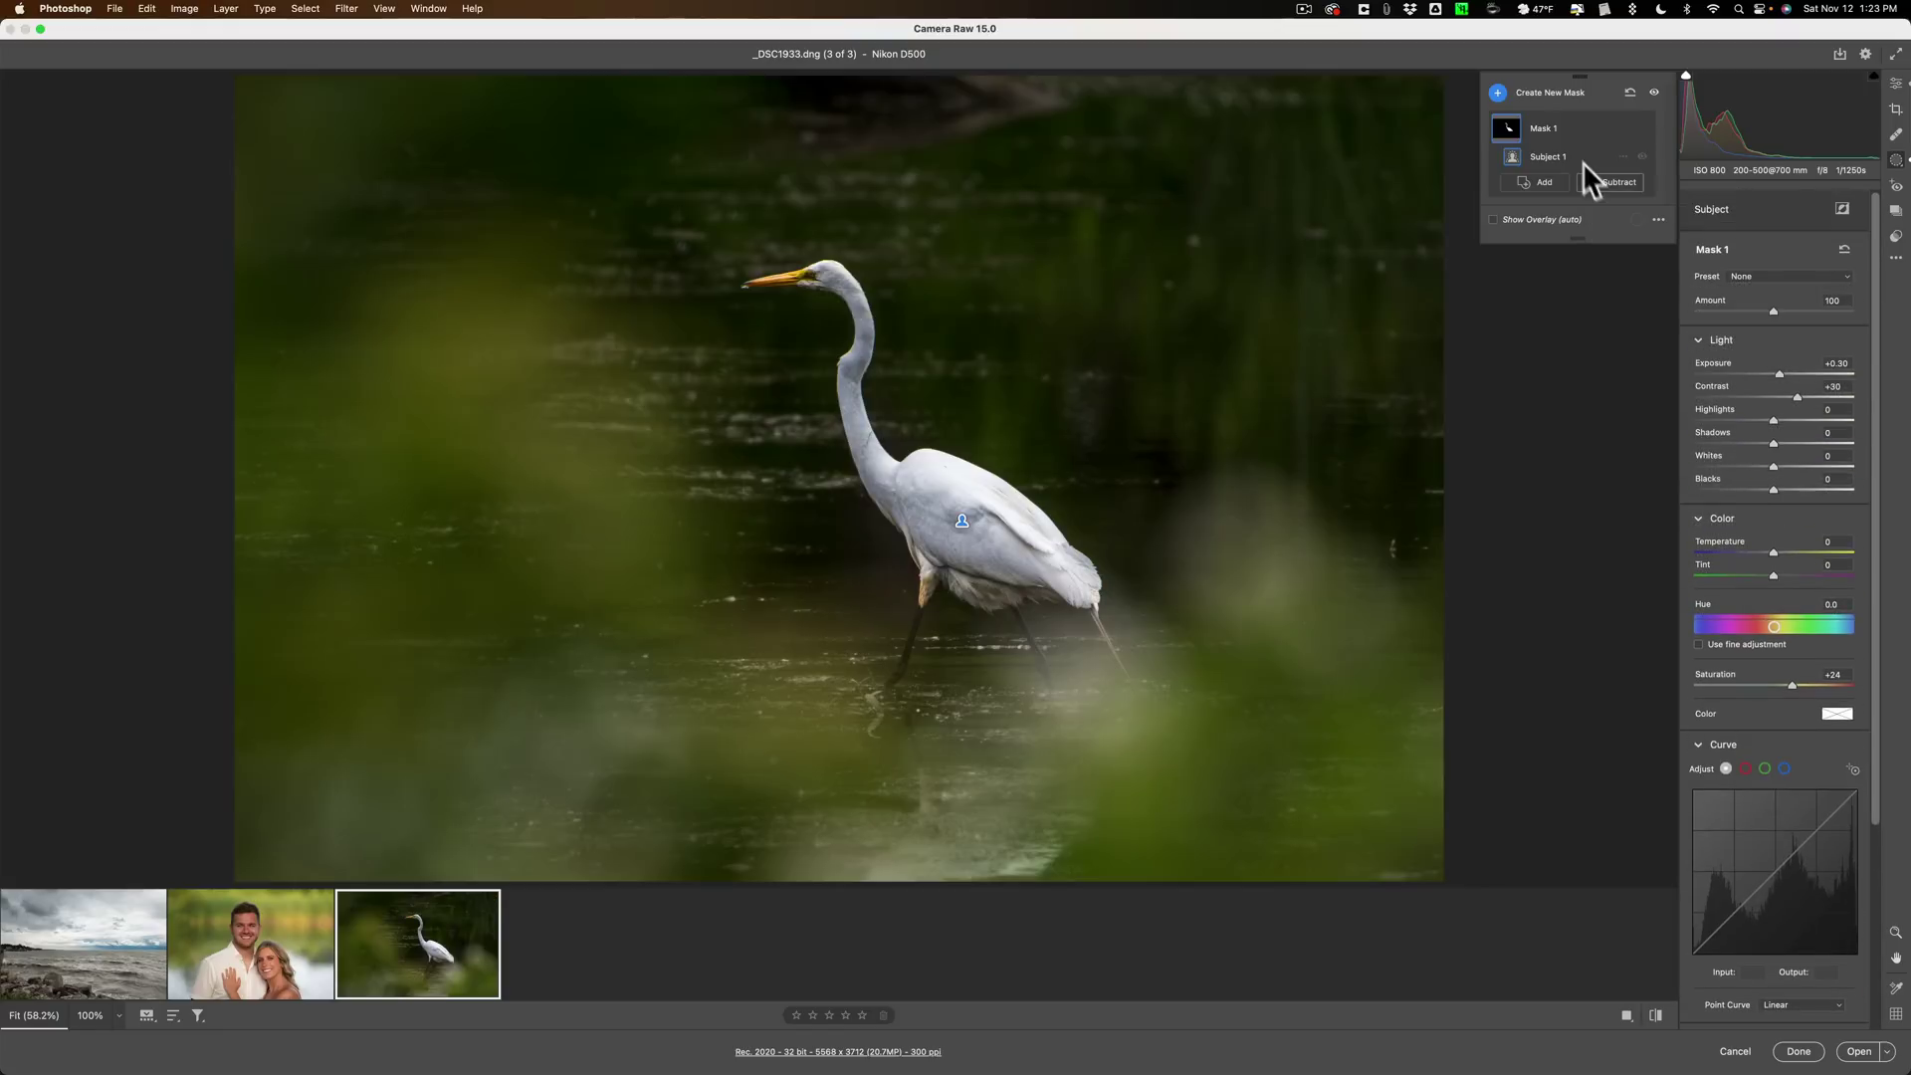